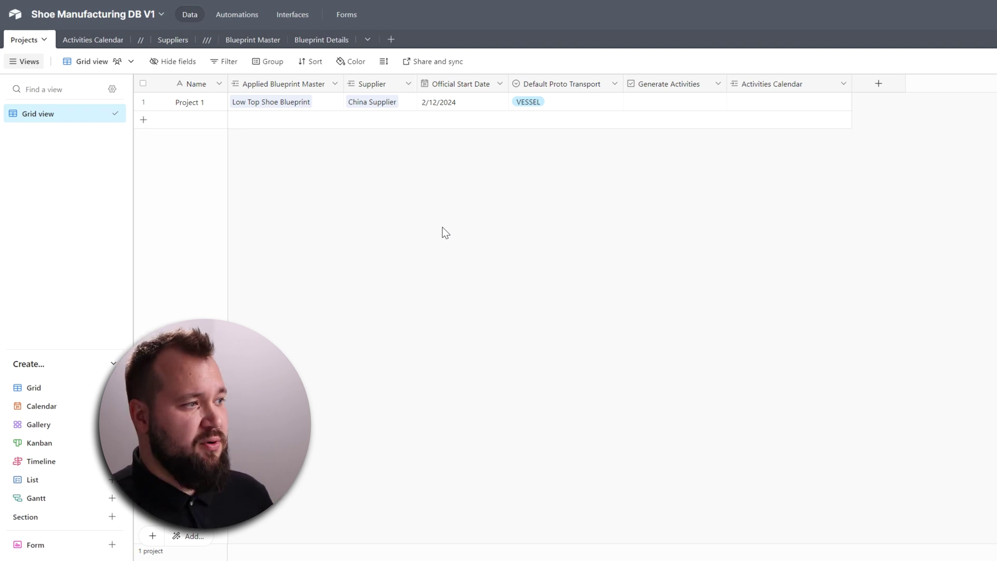
Open the Blueprint Details table and compare its five tasks with the Low Top Shoe Blueprint record.
click(252, 40)
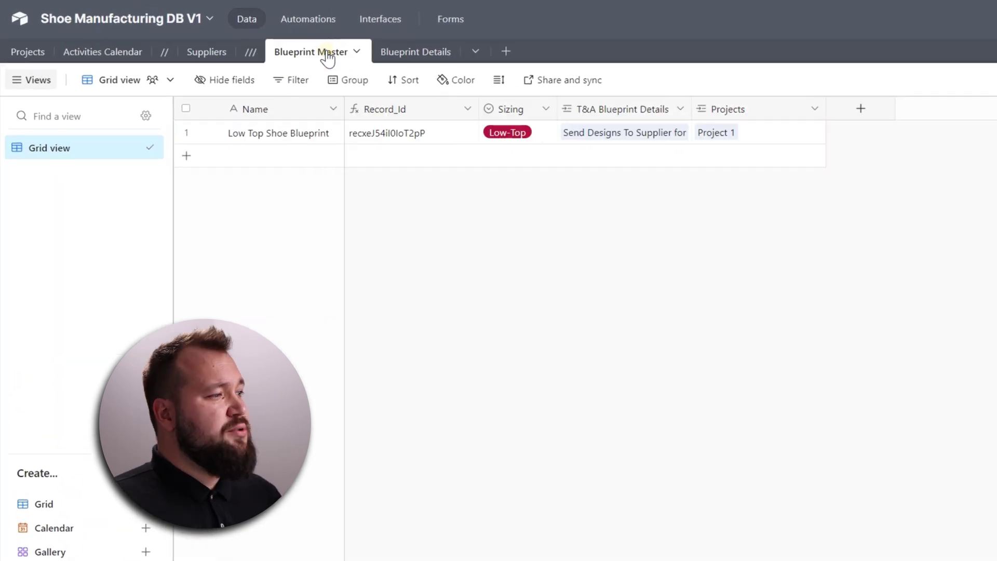
click(419, 54)
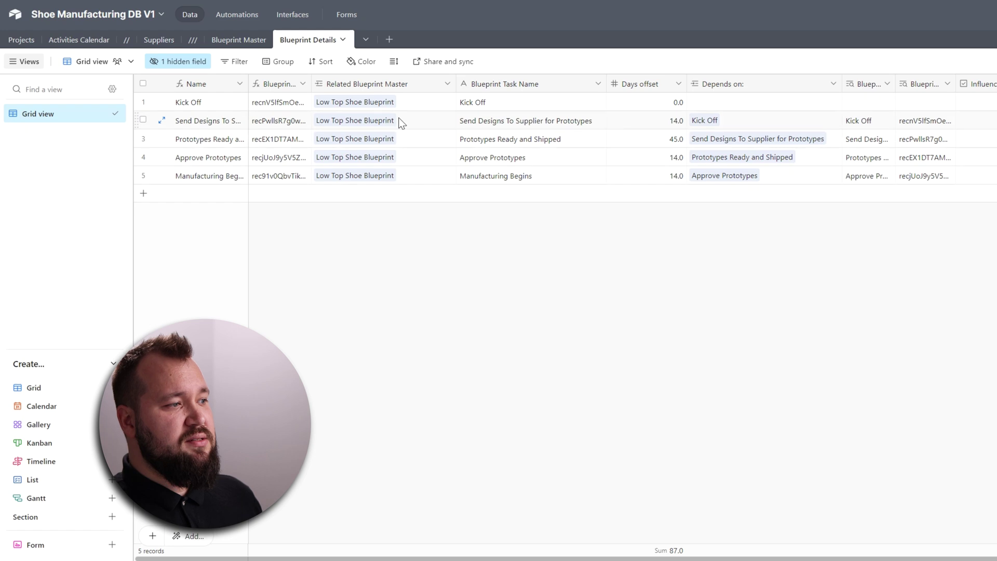
drag(213, 102, 884, 184)
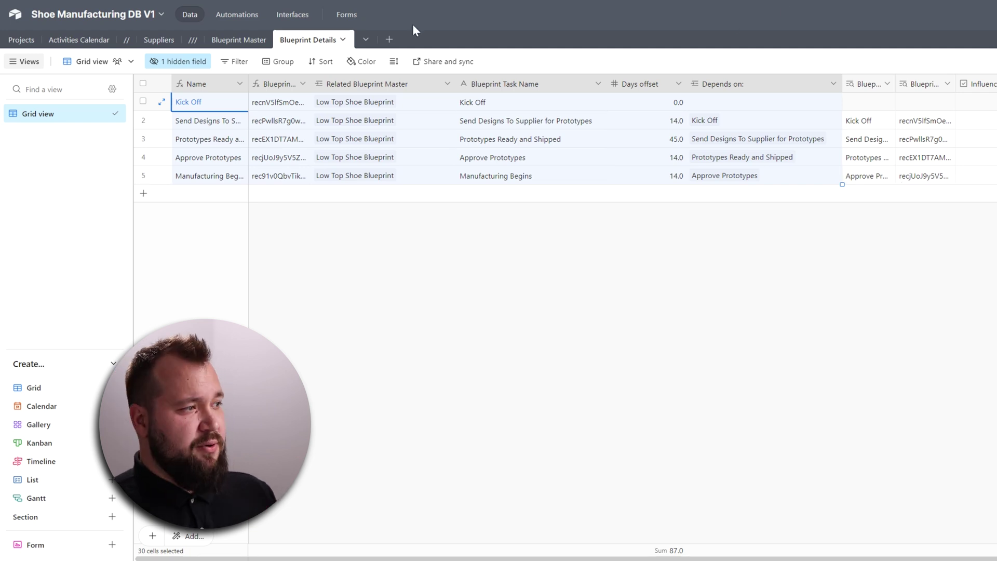
click(240, 40)
click(216, 109)
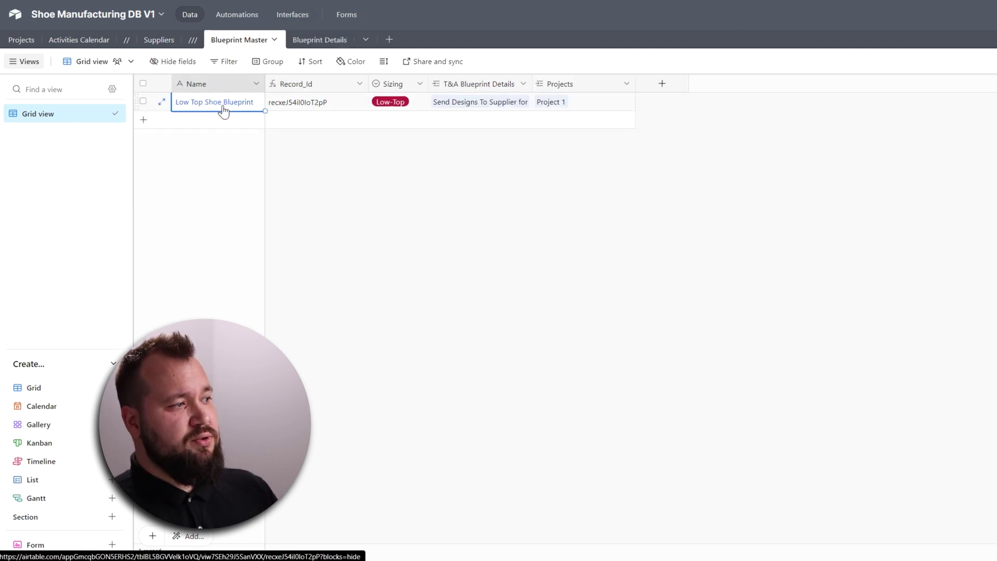
click(299, 40)
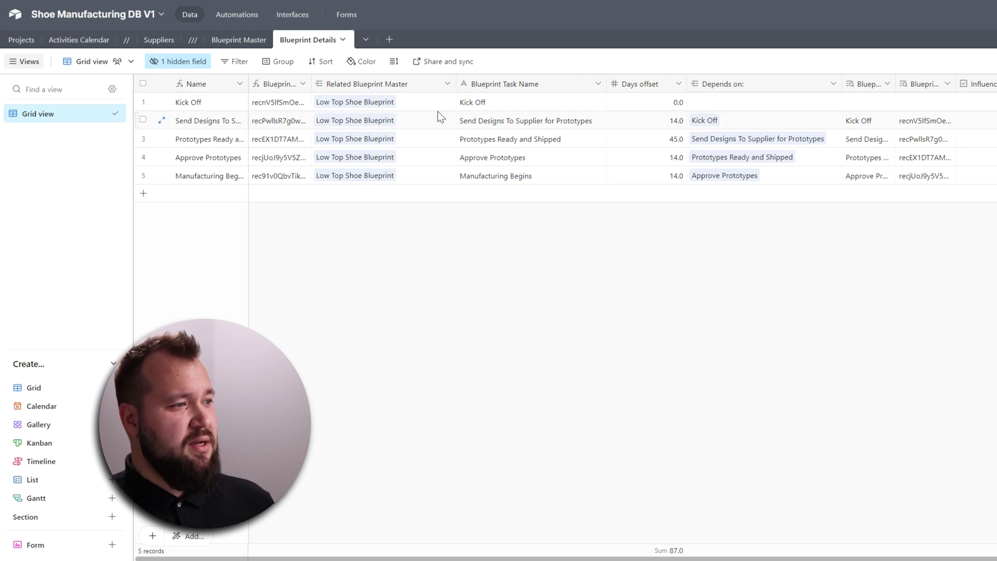
Review Kick Off's 0-day offset and Send Designs To Supplier for Prototypes' 14-day offset.
drag(497, 104, 682, 140)
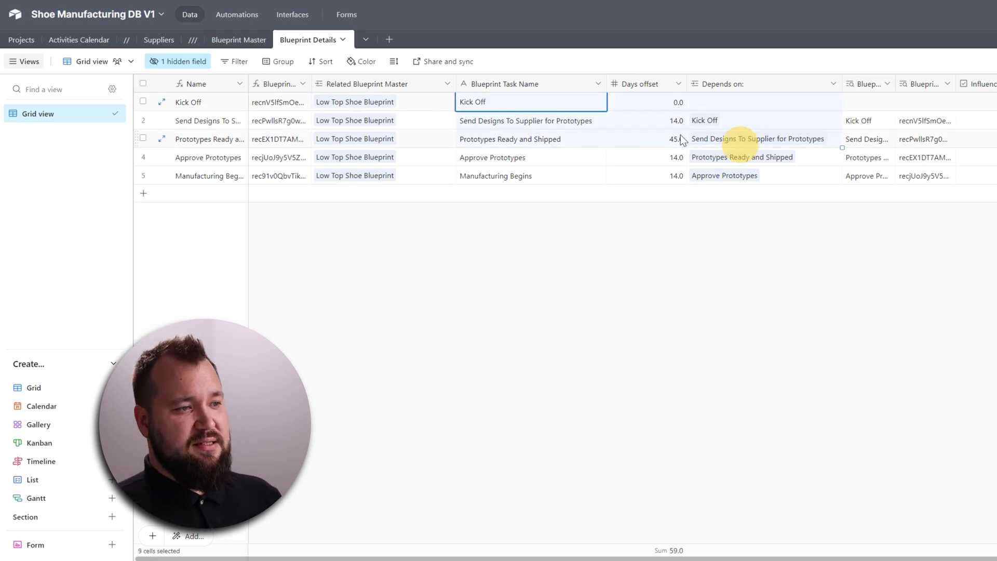
click(540, 120)
click(538, 105)
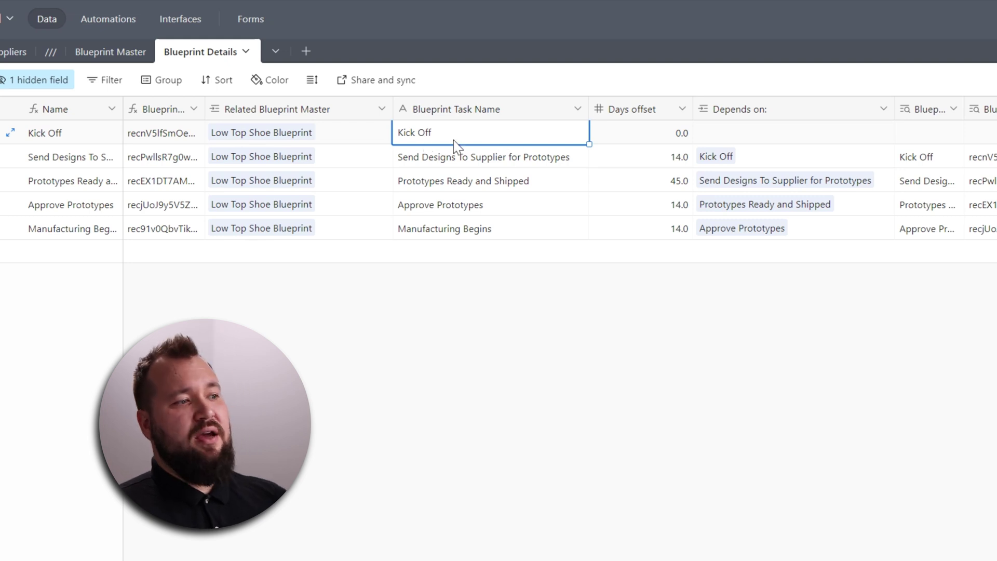
click(655, 138)
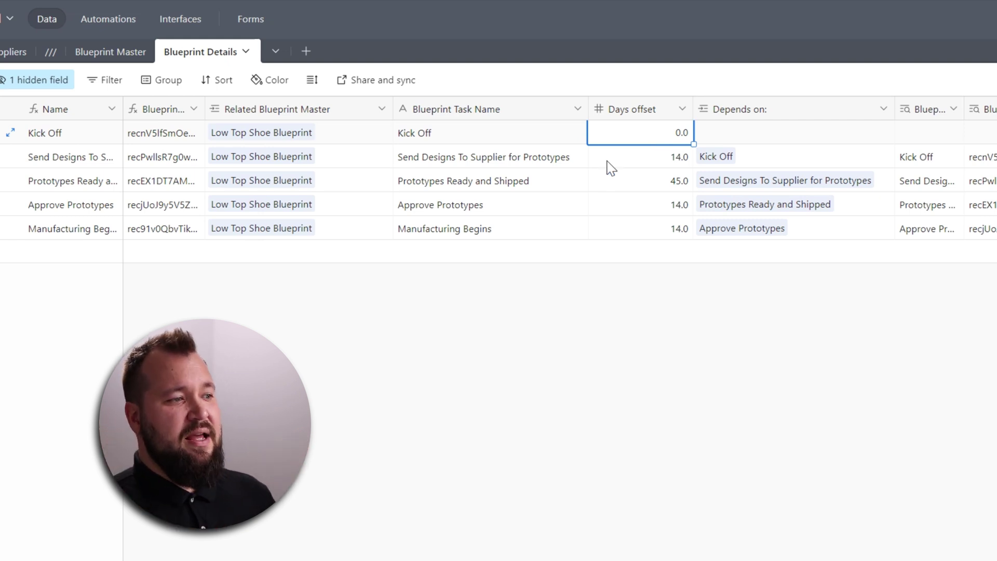
click(554, 165)
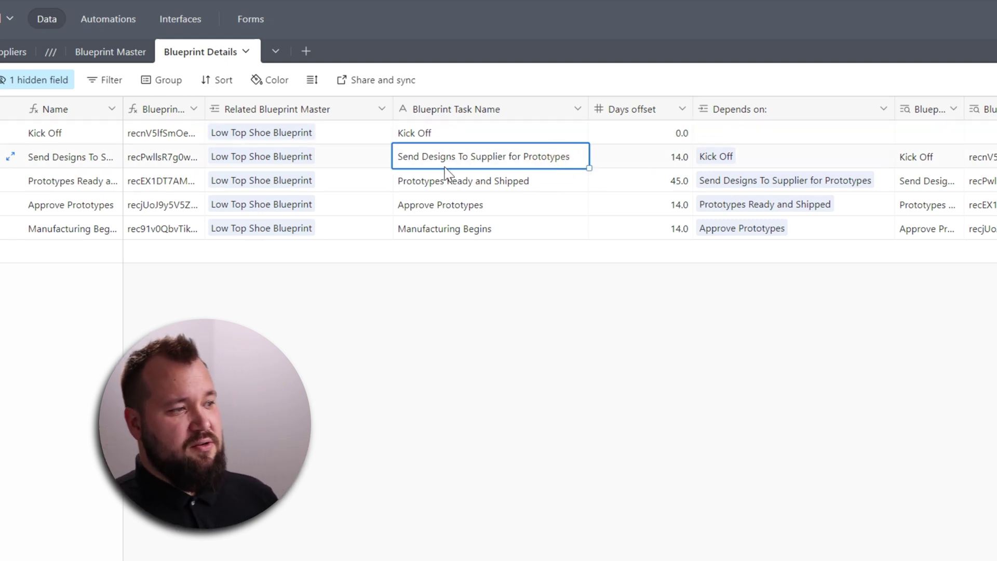
click(669, 167)
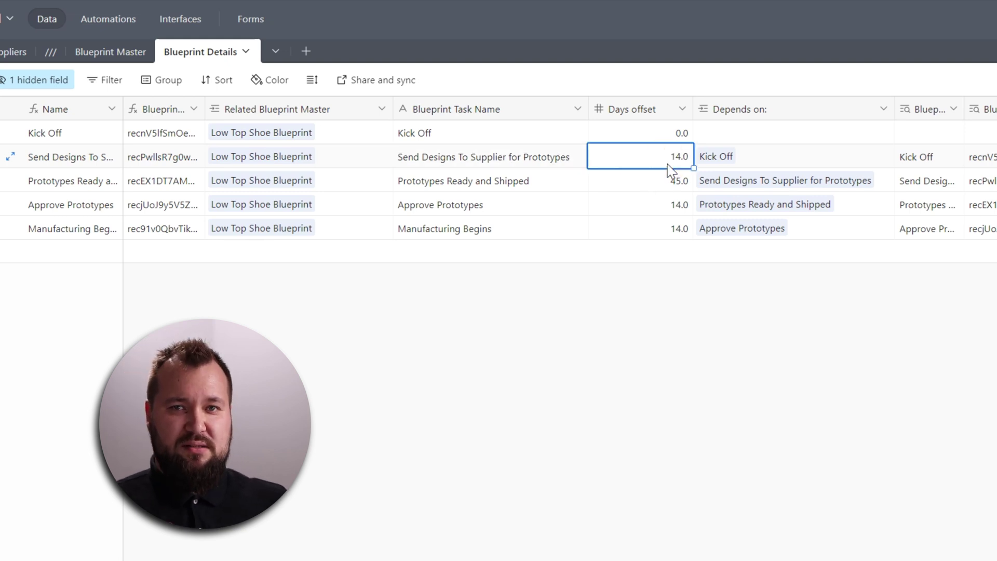
Confirm Send Designs depends on Kick Off and Prototypes Ready and Shipped has a 45-day offset.
click(761, 157)
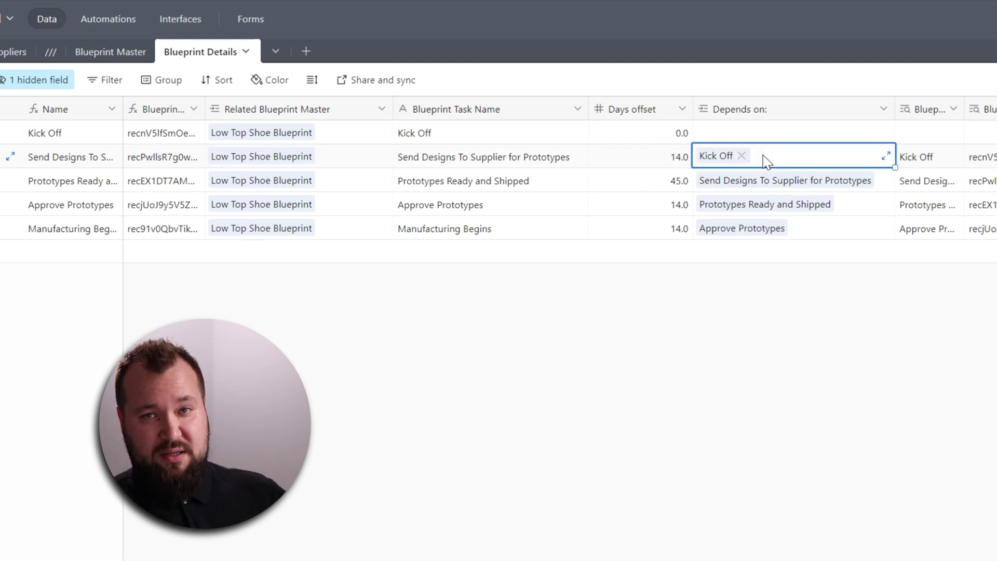
click(537, 163)
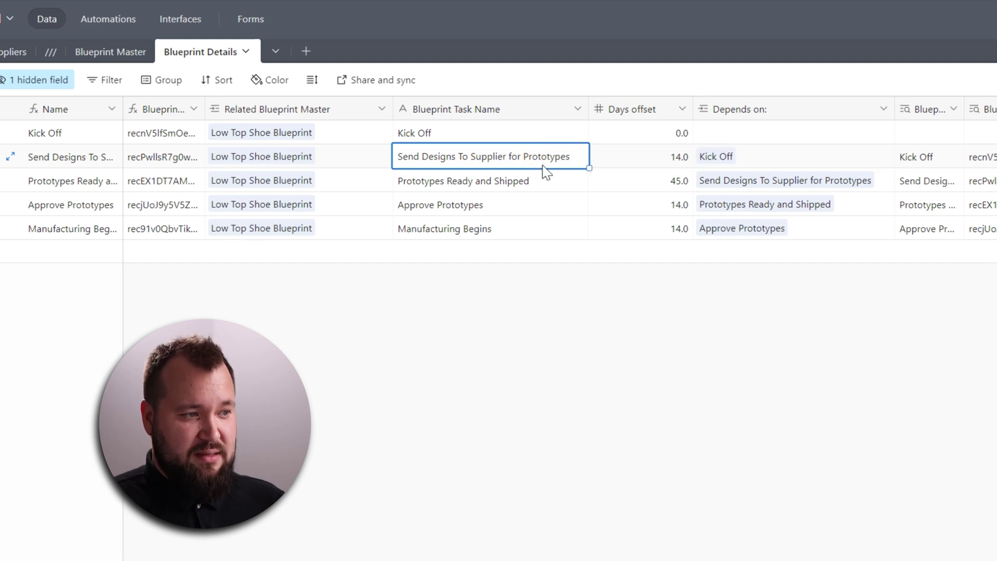
click(657, 165)
click(420, 160)
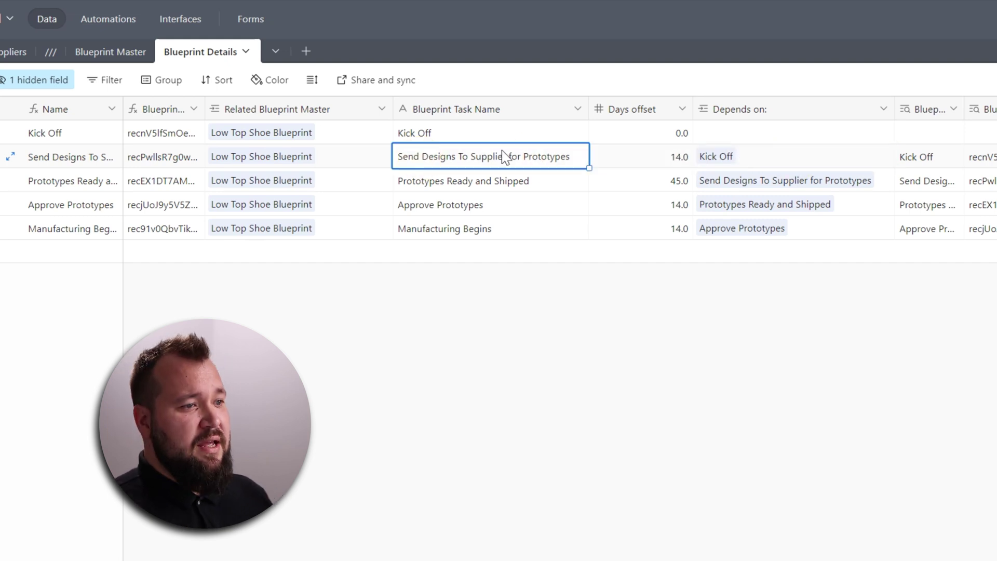
click(661, 187)
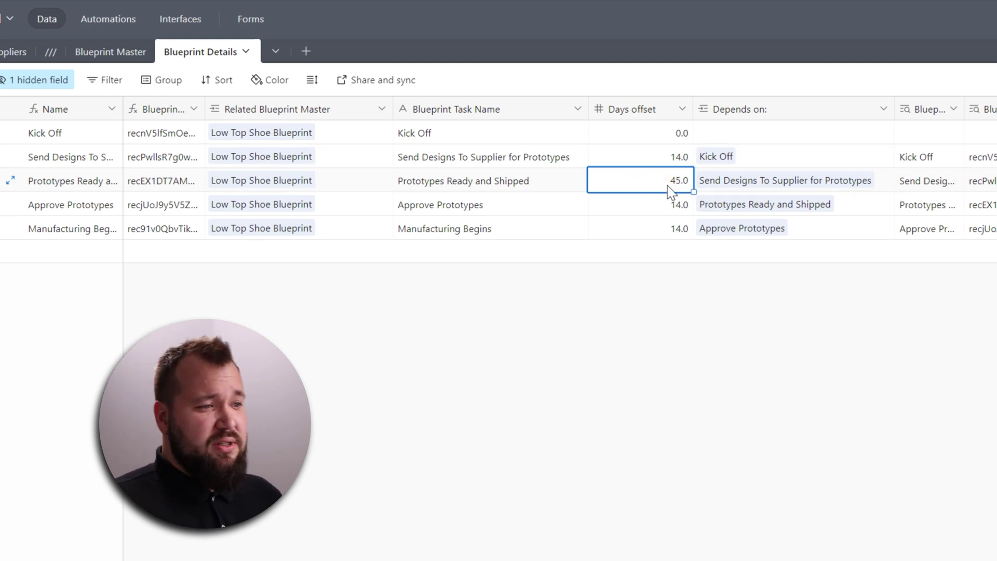
click(514, 157)
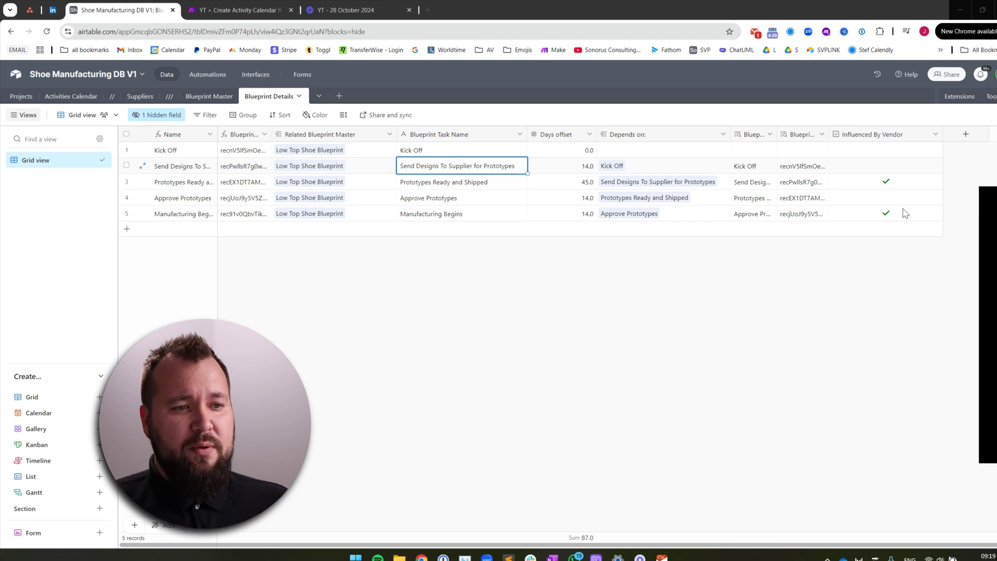
click(919, 182)
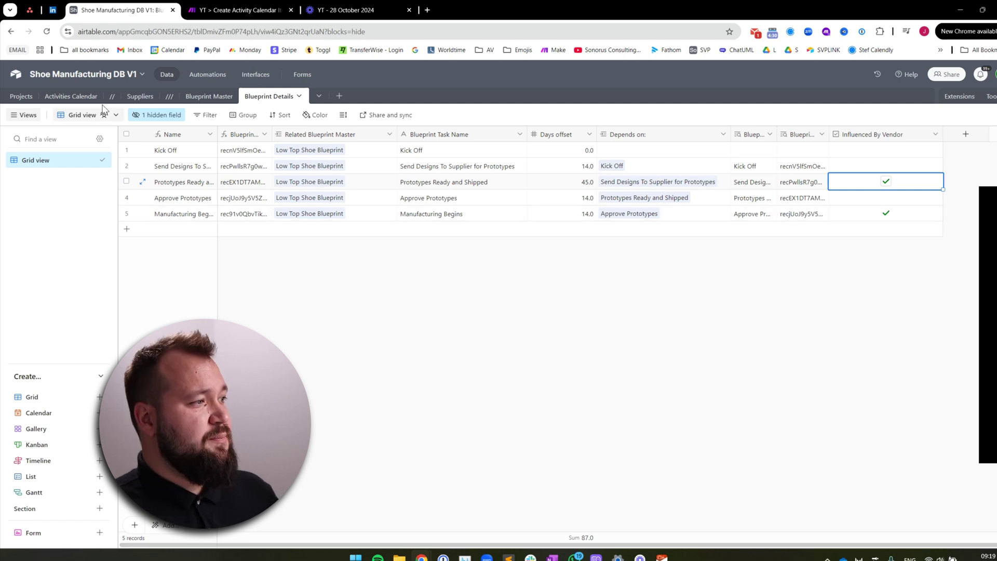
Review the Suppliers' vessel and air prototype days, including China's 30-day vessel time.
click(139, 96)
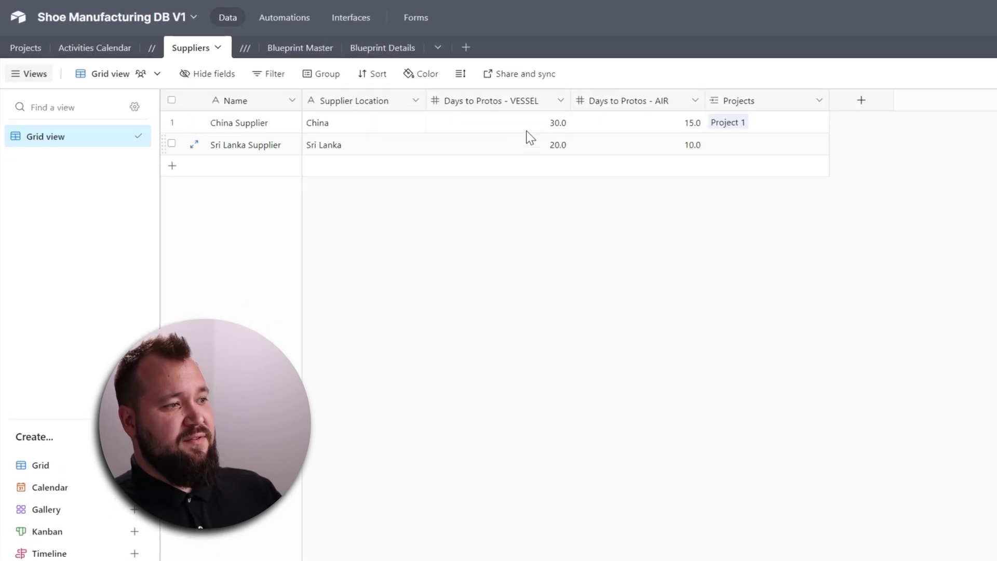
click(529, 139)
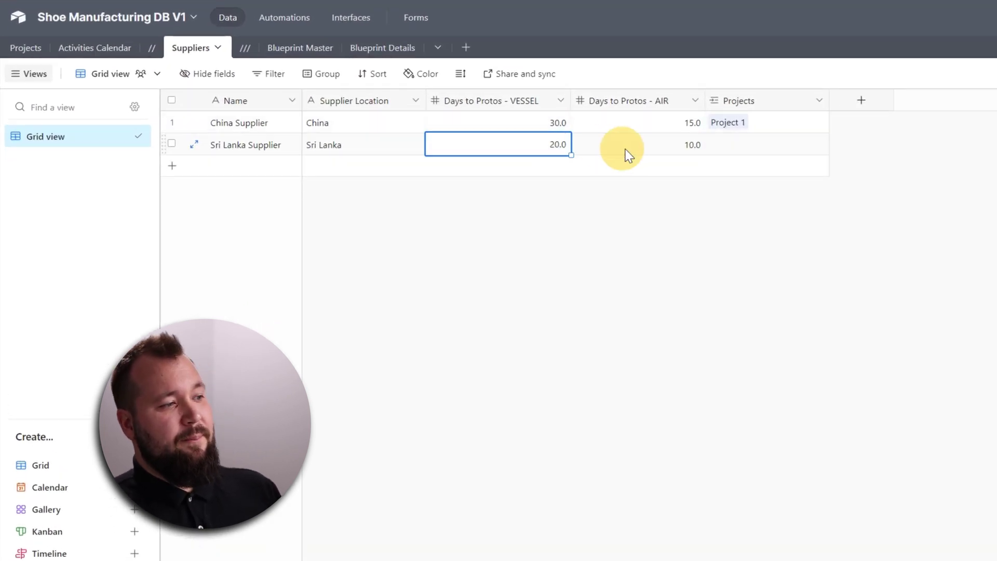
click(618, 148)
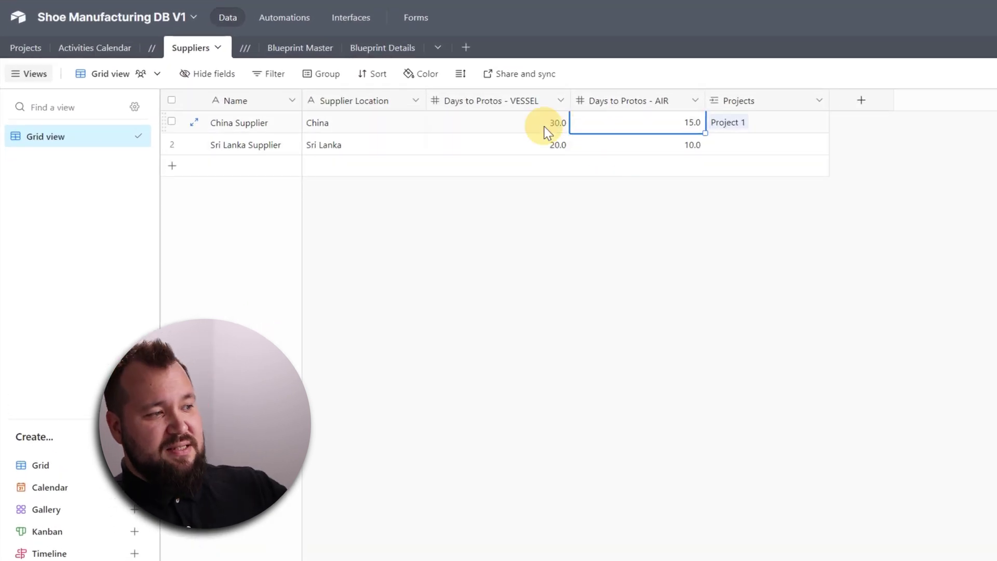
click(542, 125)
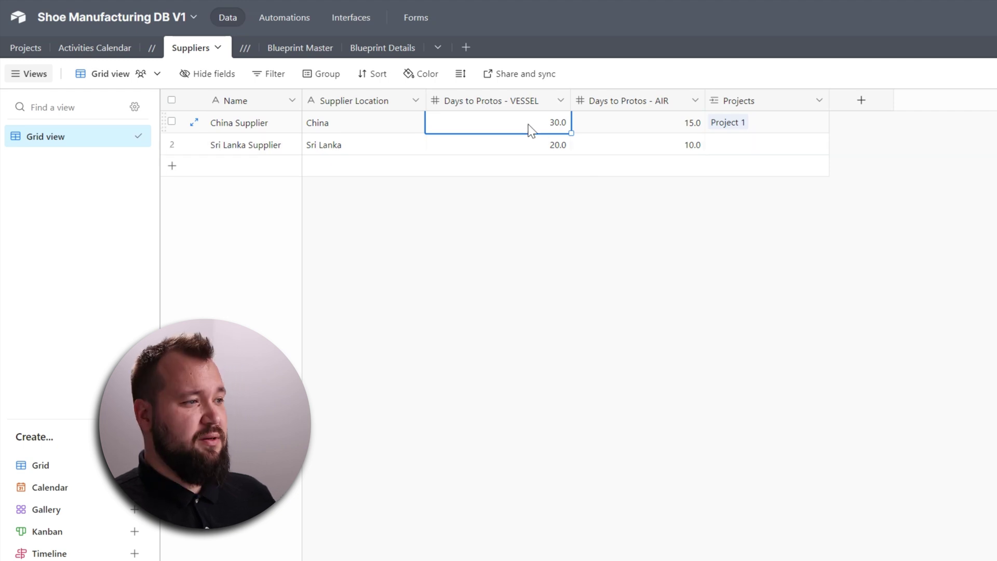
Match Project 1's China Supplier and VESSEL transport to the 30-day vessel time.
click(25, 47)
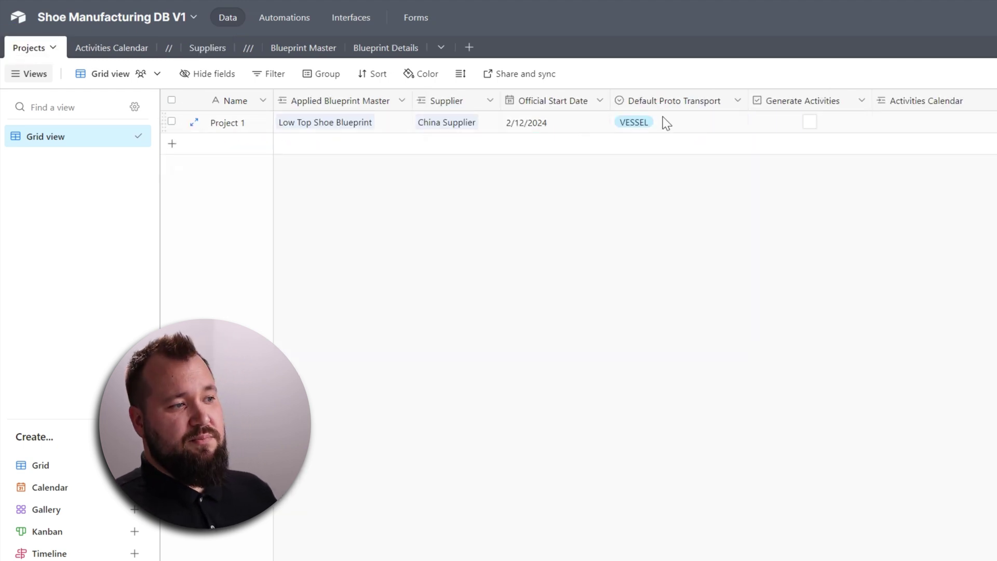
click(664, 125)
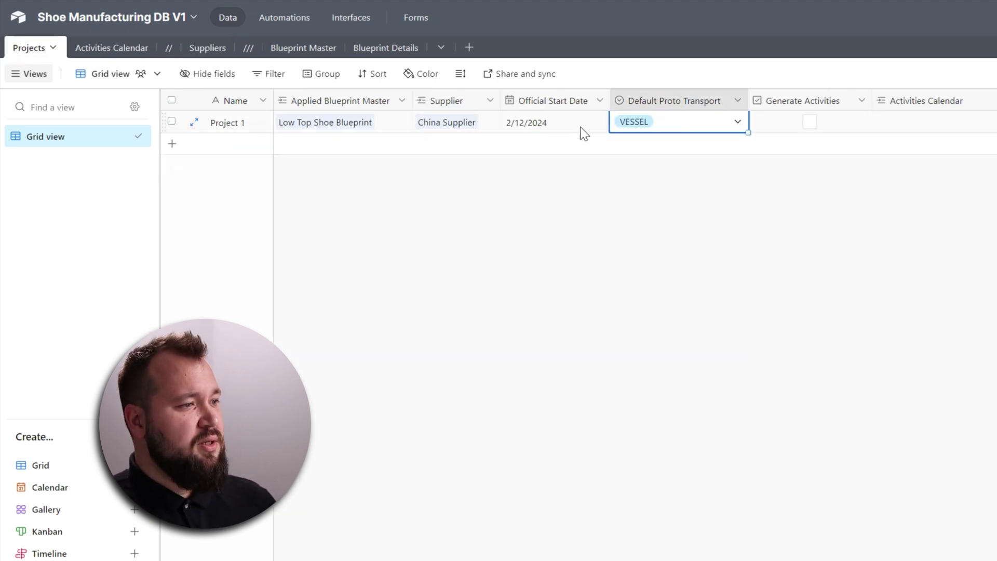
click(492, 130)
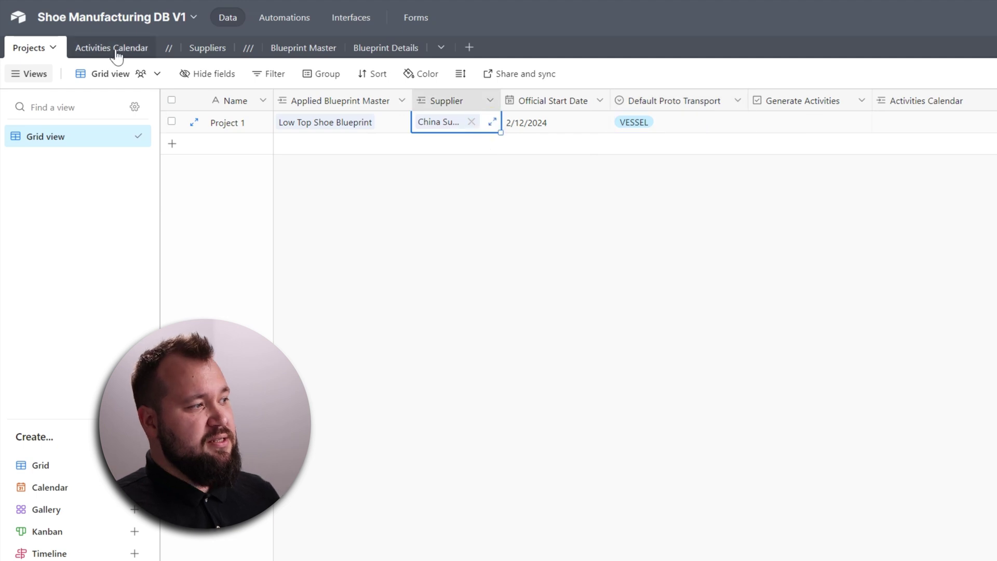
click(207, 47)
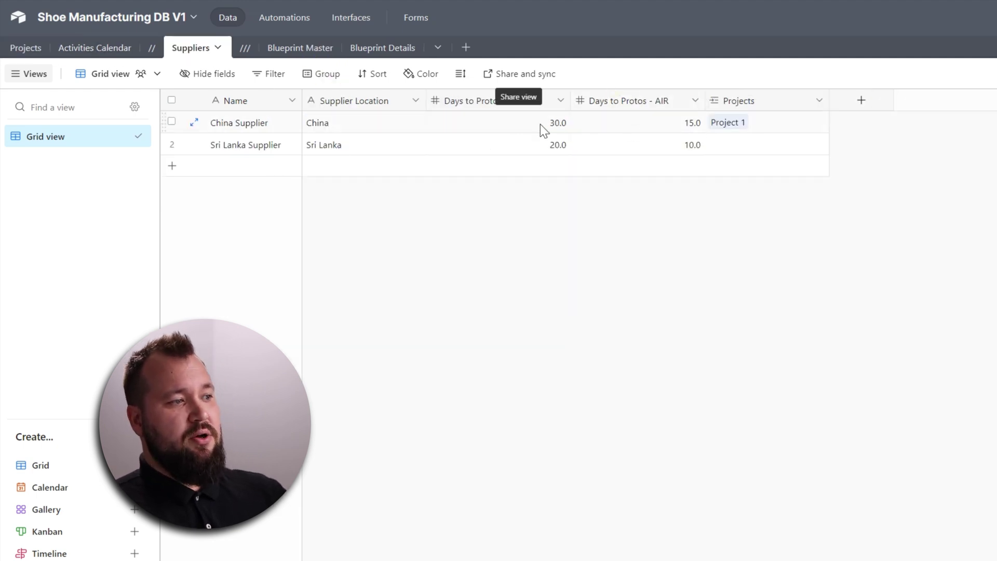
click(541, 124)
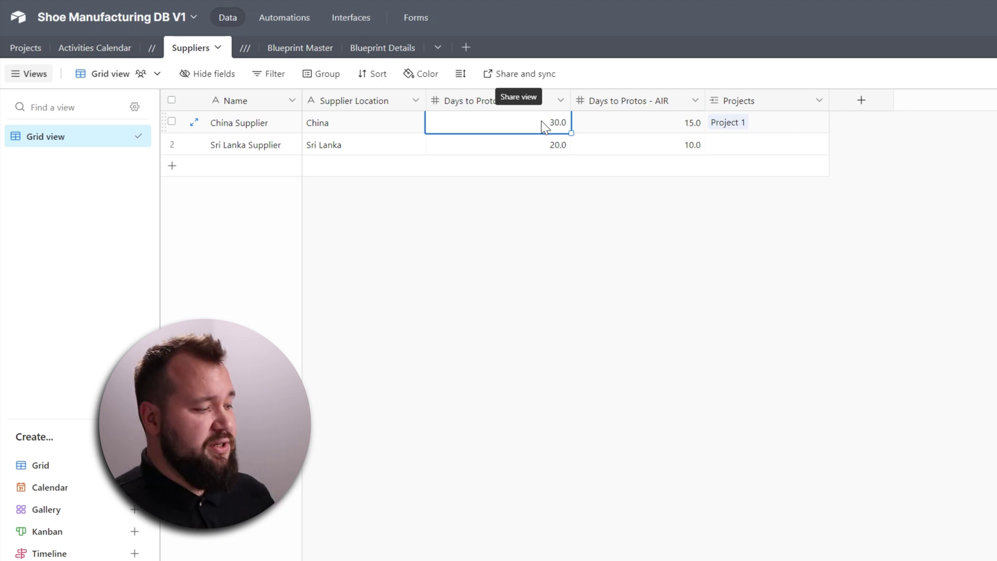
click(516, 296)
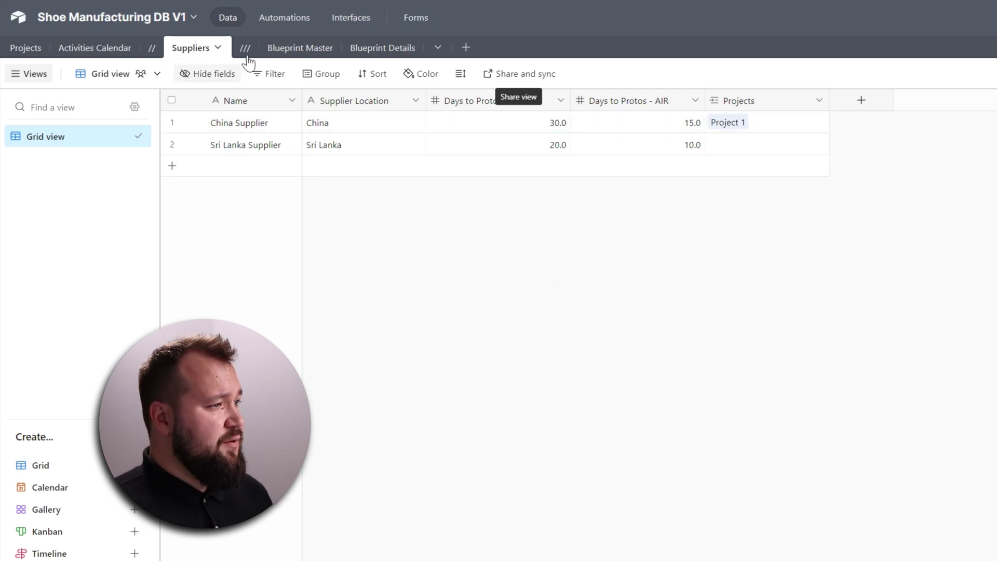
click(395, 50)
click(25, 50)
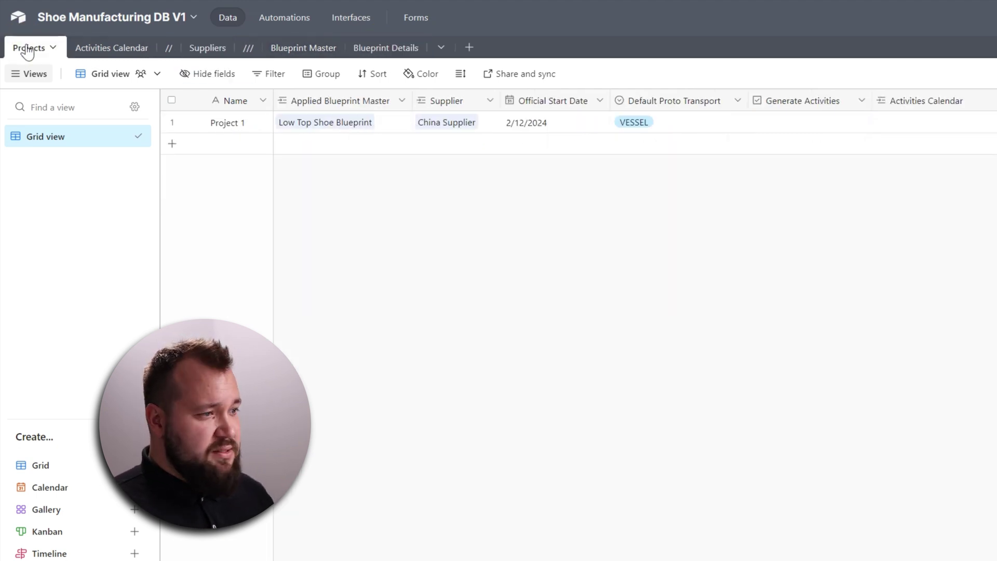
Tick Generate Activities for Project 1, then review Prototypes Ready and Shipped's 82-day duration and adjustment note.
click(808, 124)
click(303, 205)
click(112, 47)
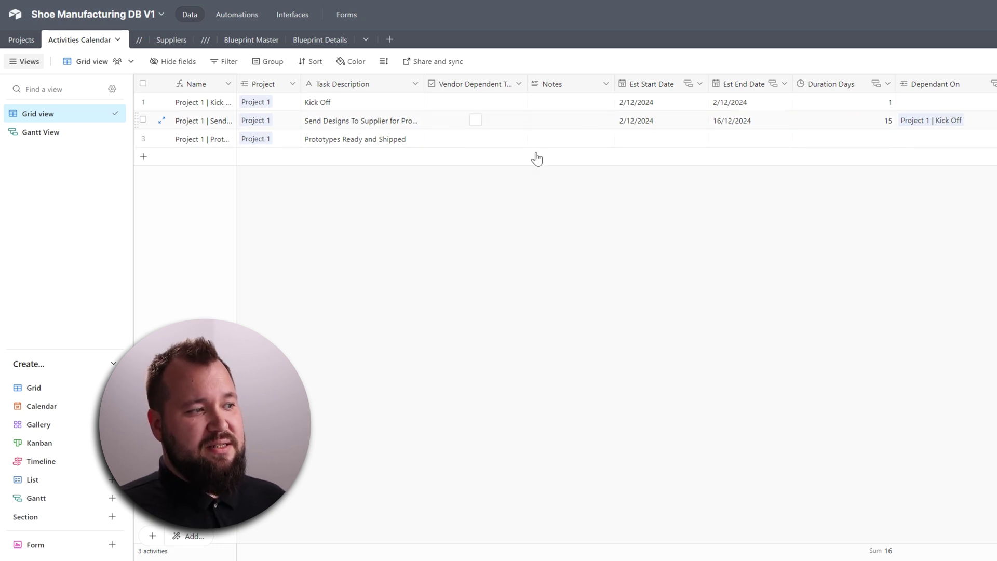
click(344, 138)
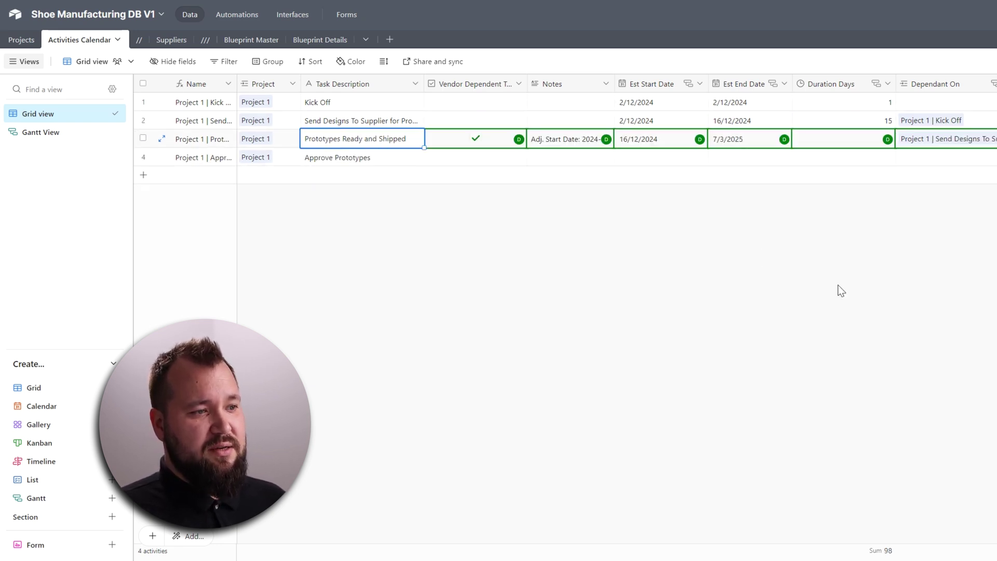
click(879, 140)
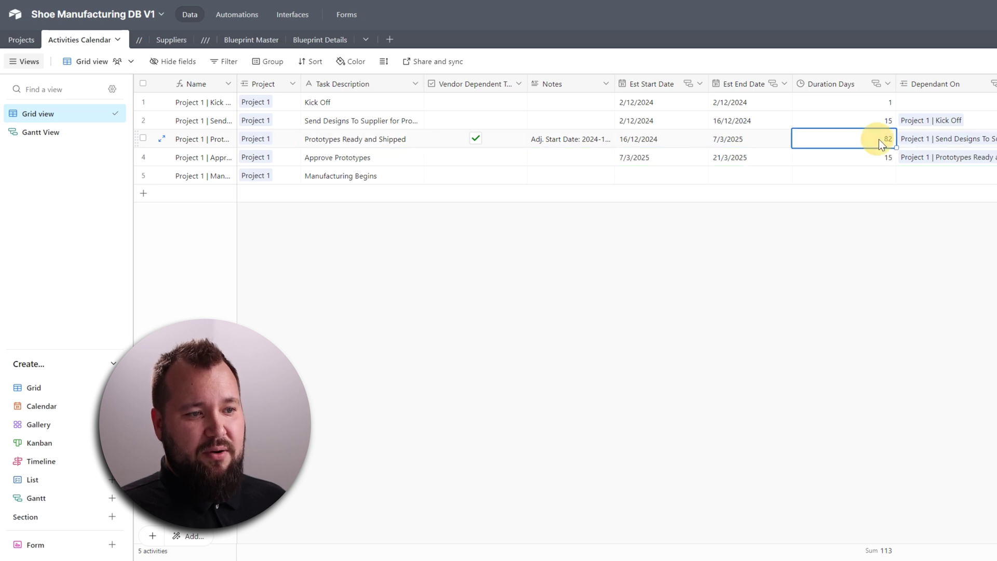
click(593, 140)
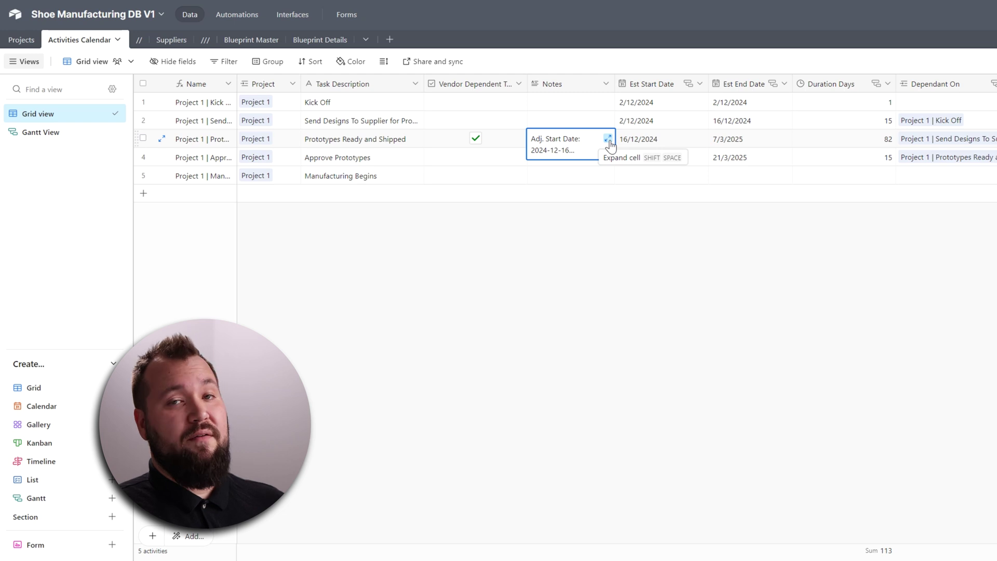
click(609, 140)
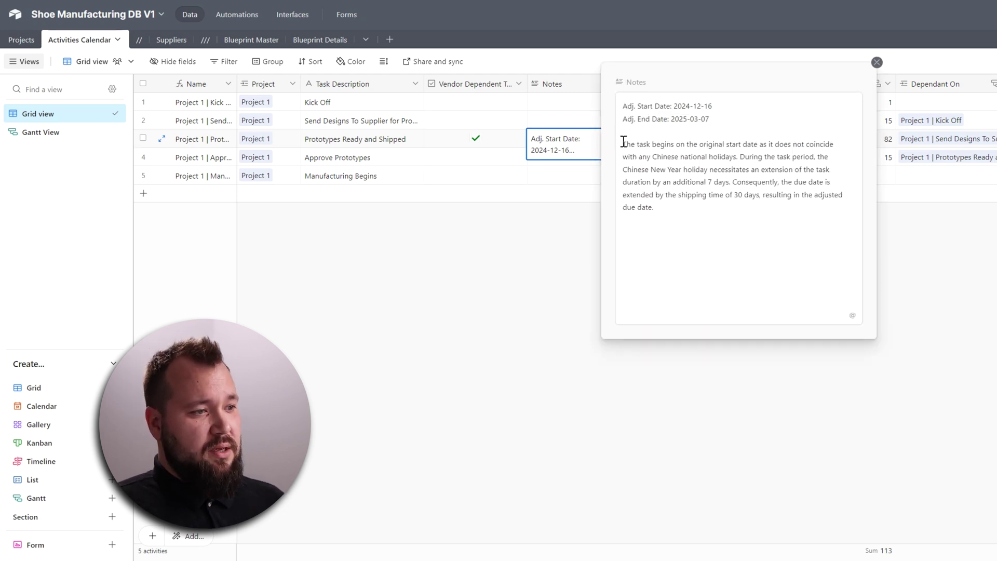
drag(623, 142, 815, 156)
click(818, 157)
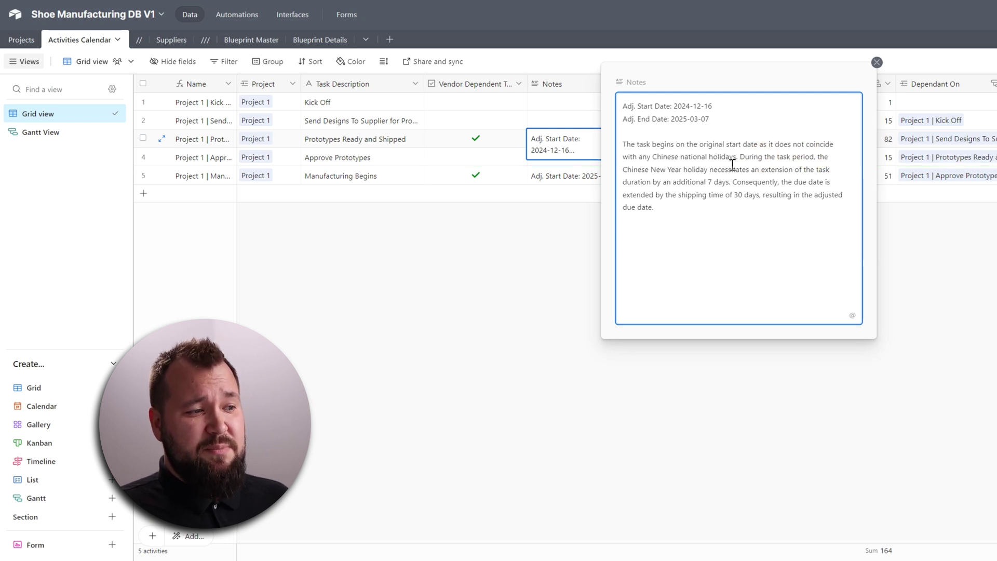
drag(656, 169, 746, 182)
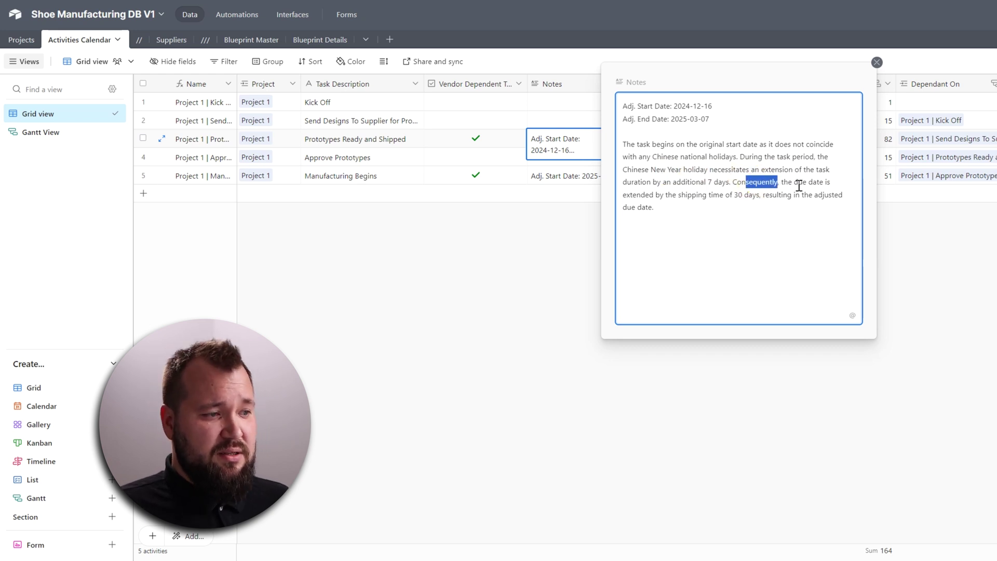
click(717, 201)
drag(670, 210, 834, 167)
click(923, 252)
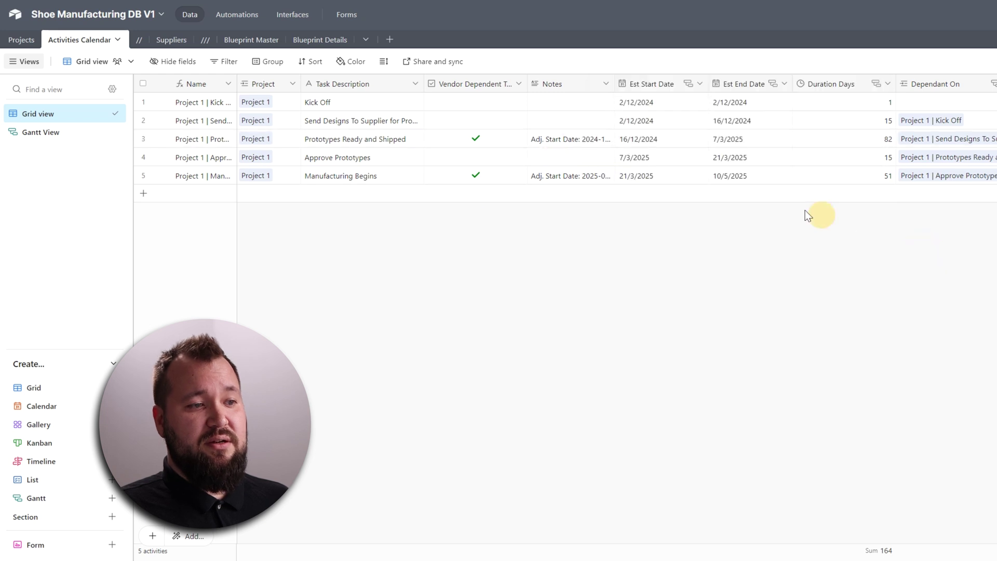
Review the prototypes task's duration and the Manufacturing Begins note.
click(844, 141)
click(568, 175)
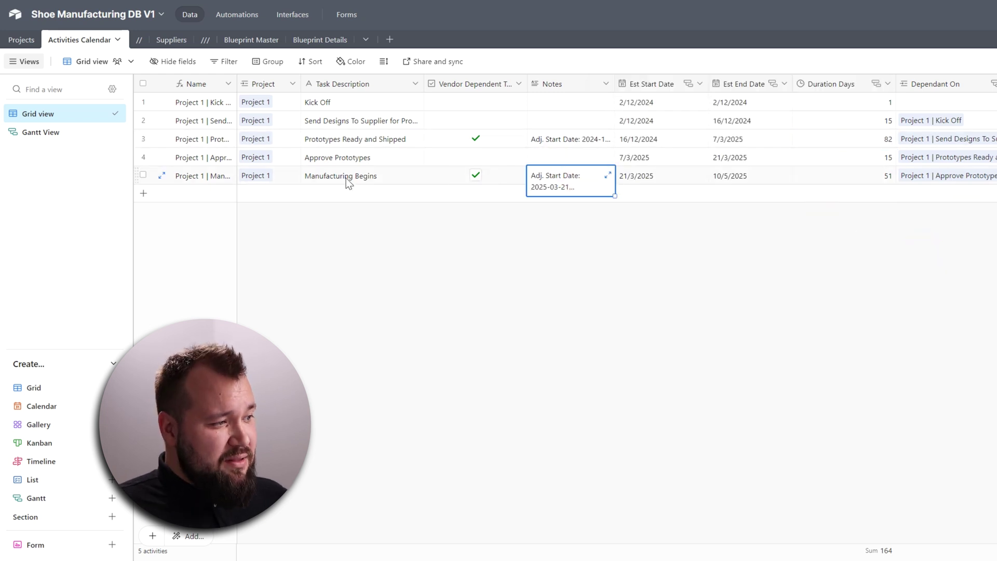
click(346, 178)
click(589, 172)
click(780, 340)
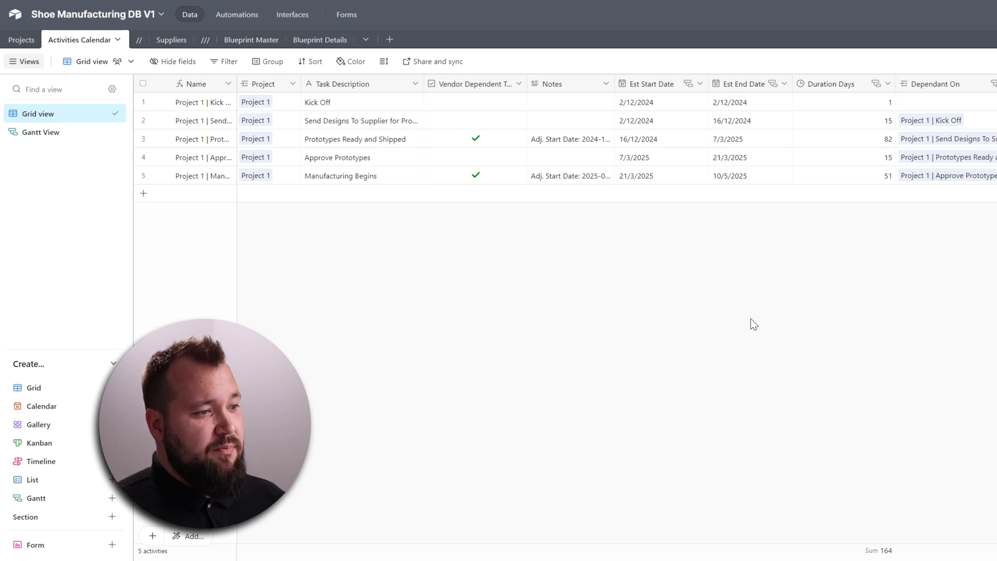
Set Kick Off's end date to 6/12/2024, leaving its start date unchanged.
click(677, 106)
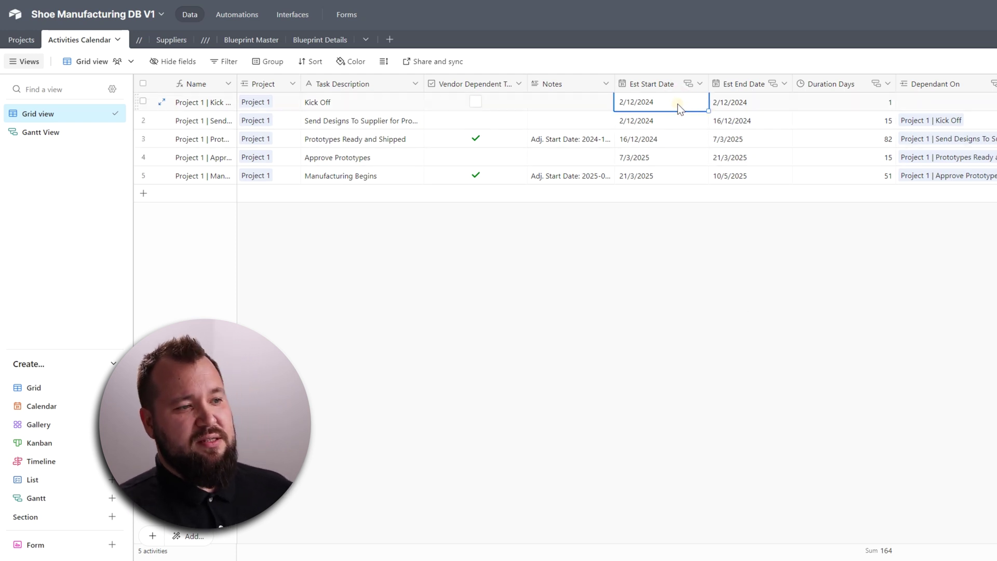
click(647, 102)
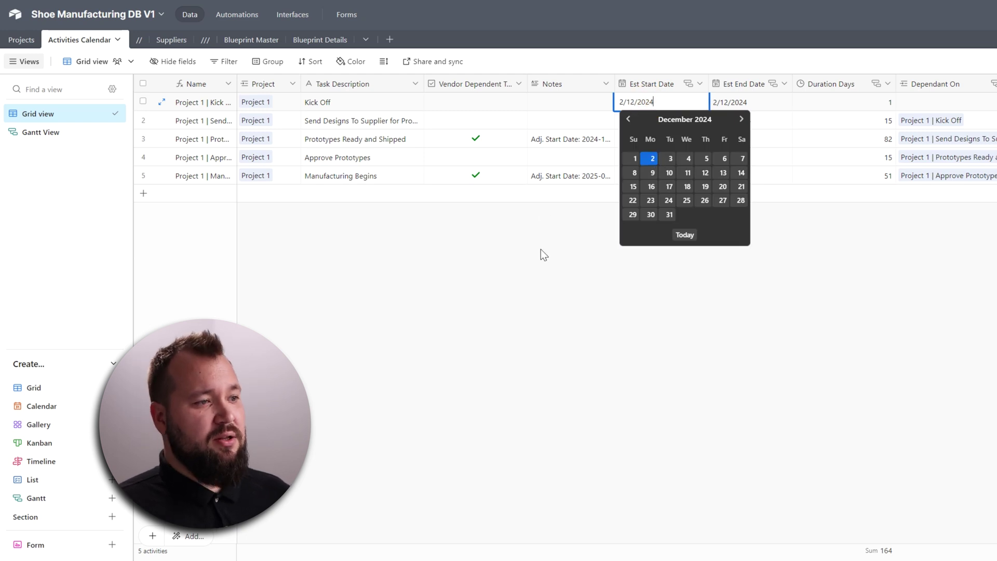
key(Escape)
click(660, 100)
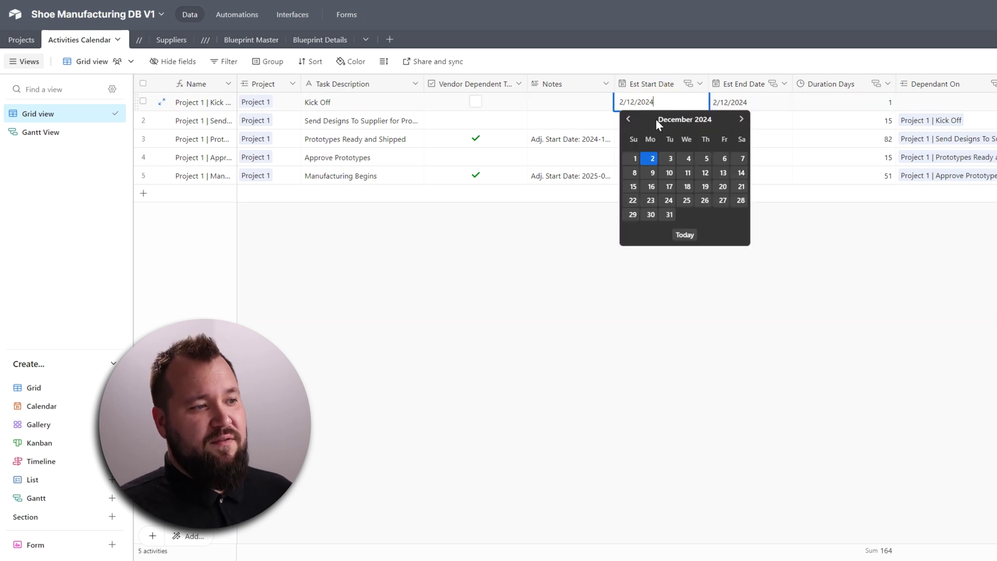
click(514, 269)
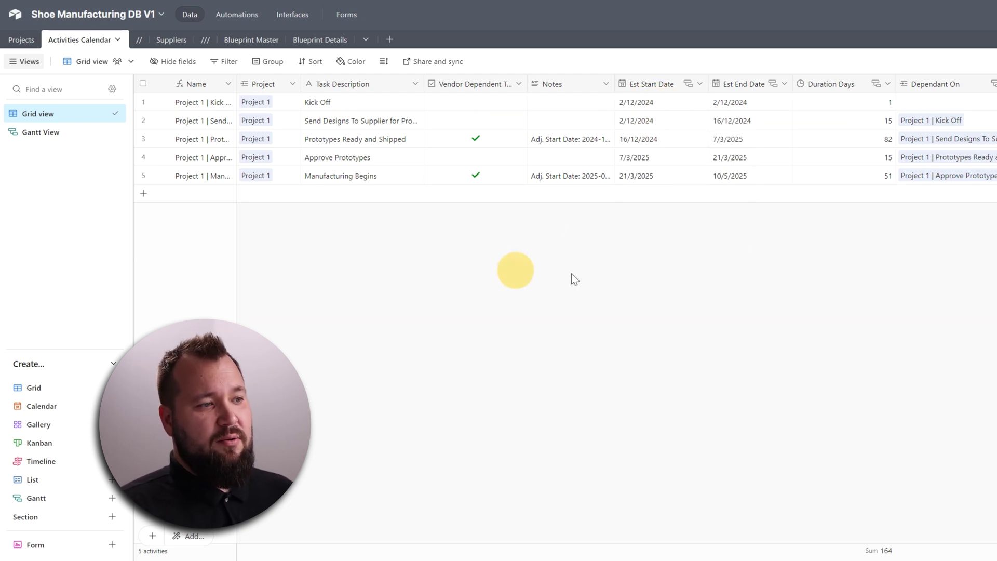
click(641, 102)
click(861, 255)
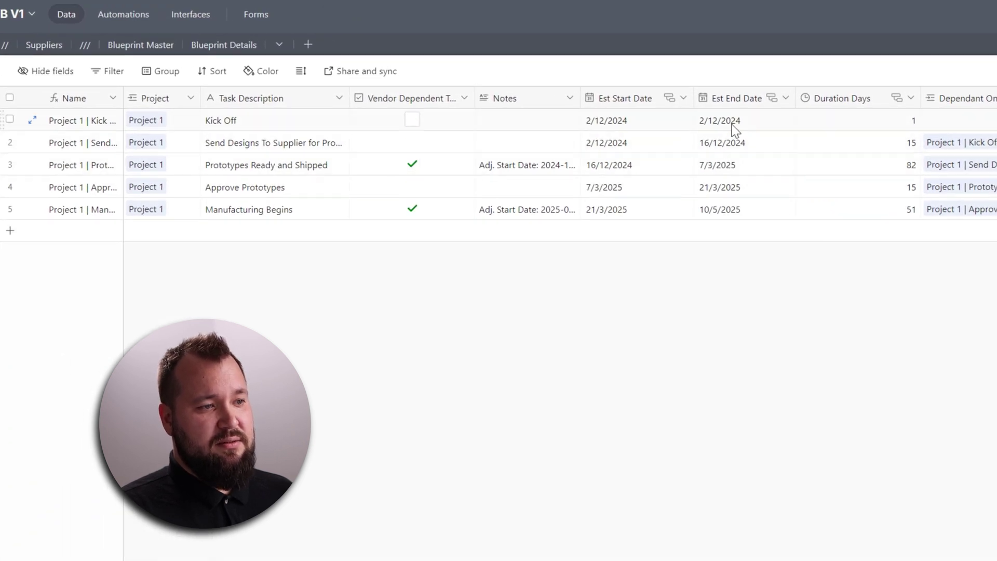
click(752, 104)
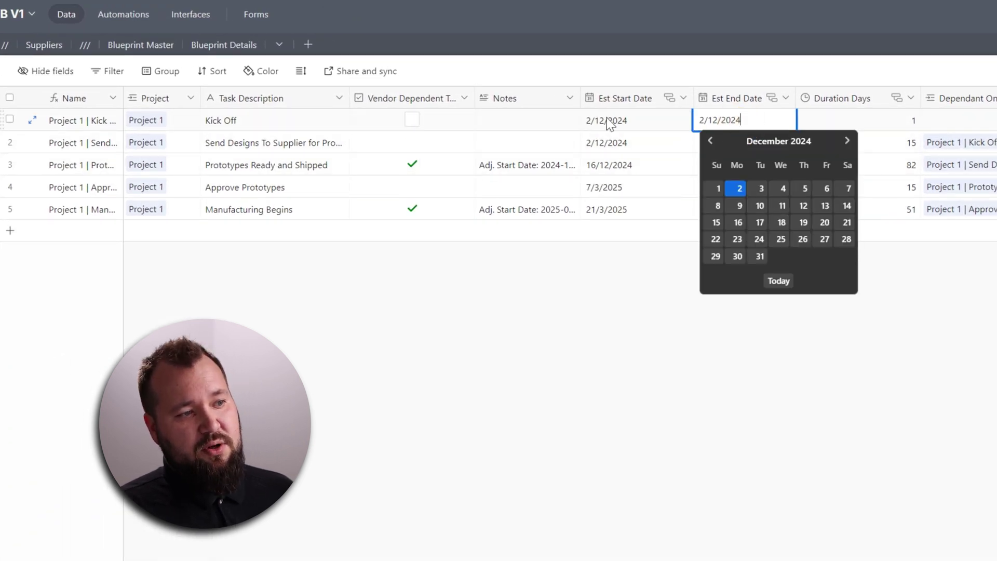
click(826, 191)
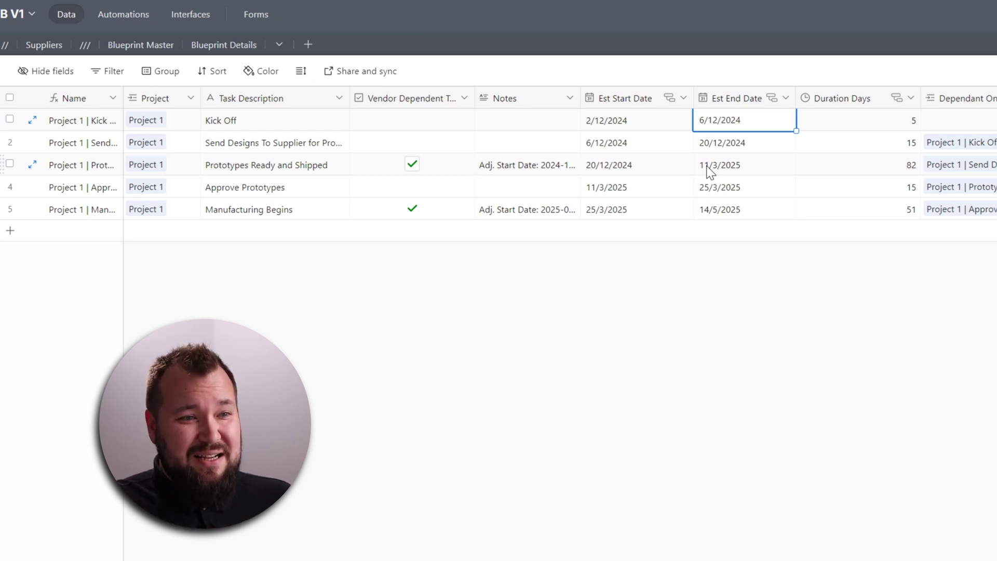
click(514, 171)
Expand and close the full Prototypes Ready and Shipped adjustment note.
click(567, 163)
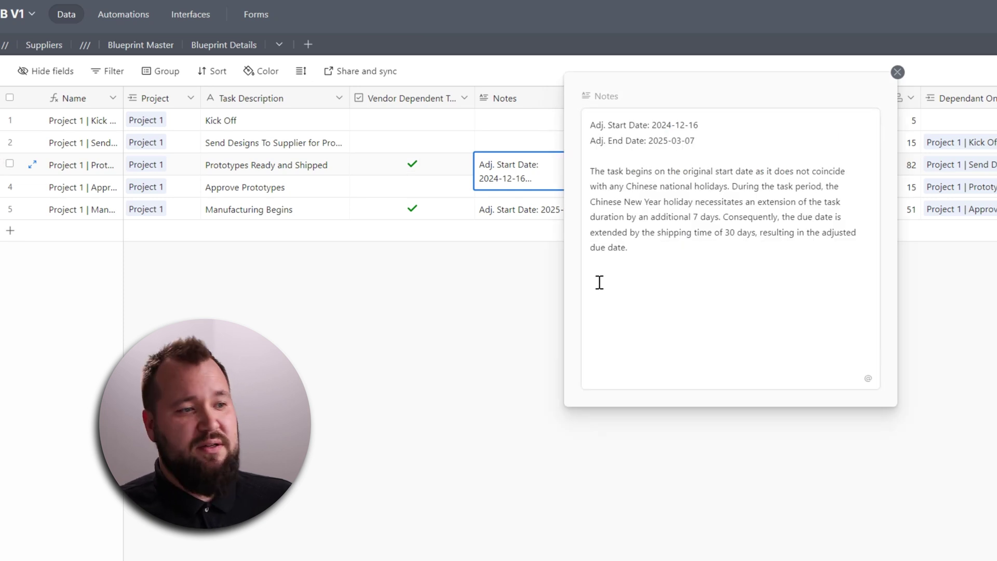
click(483, 333)
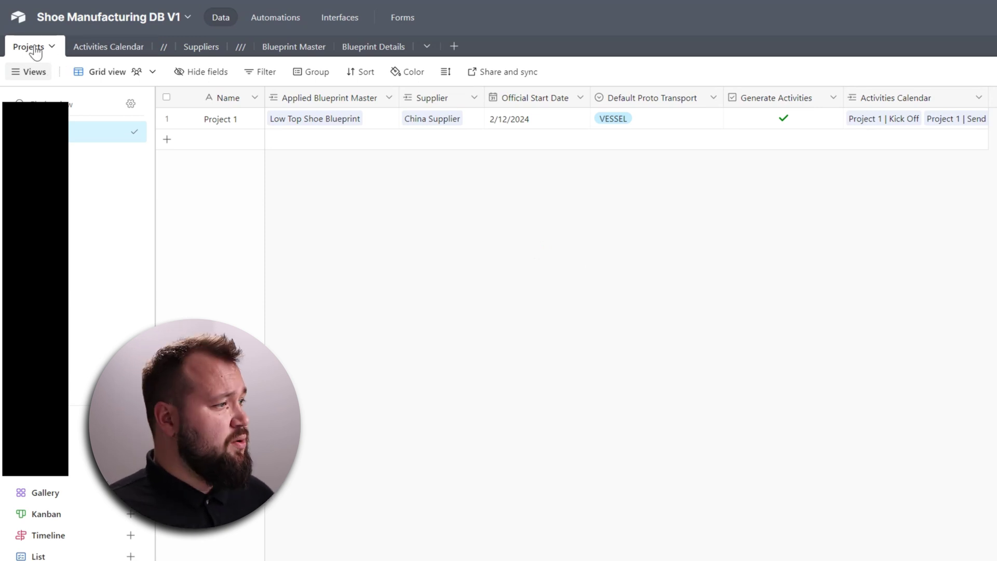
Select the whole Project 1 row in the Projects table.
click(227, 123)
drag(227, 124, 984, 126)
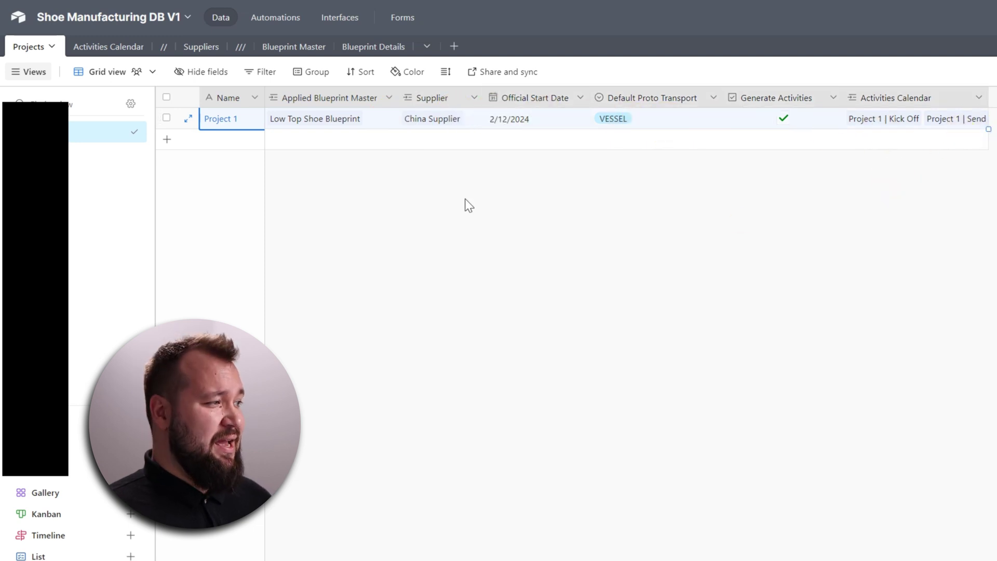
click(427, 186)
click(97, 48)
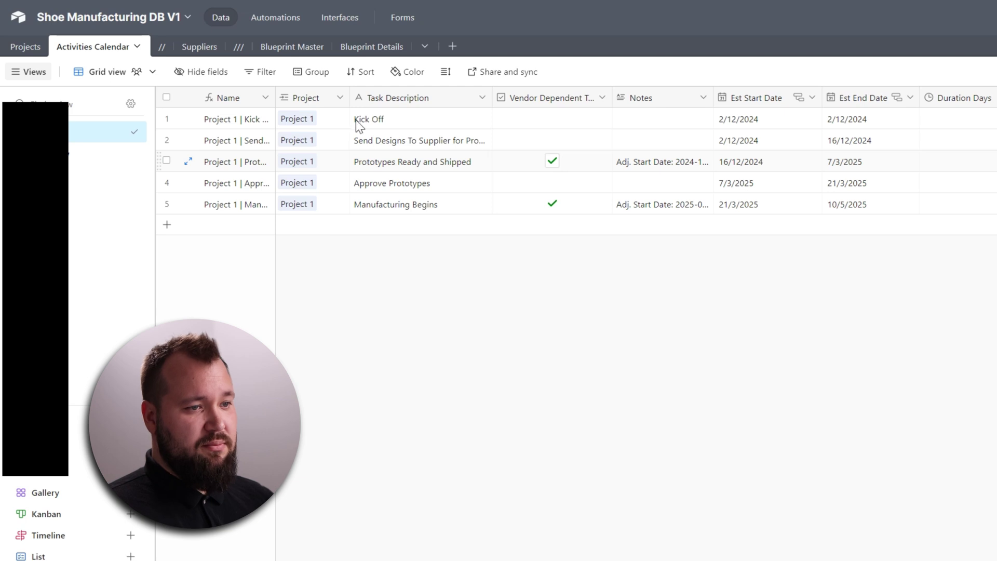
click(24, 46)
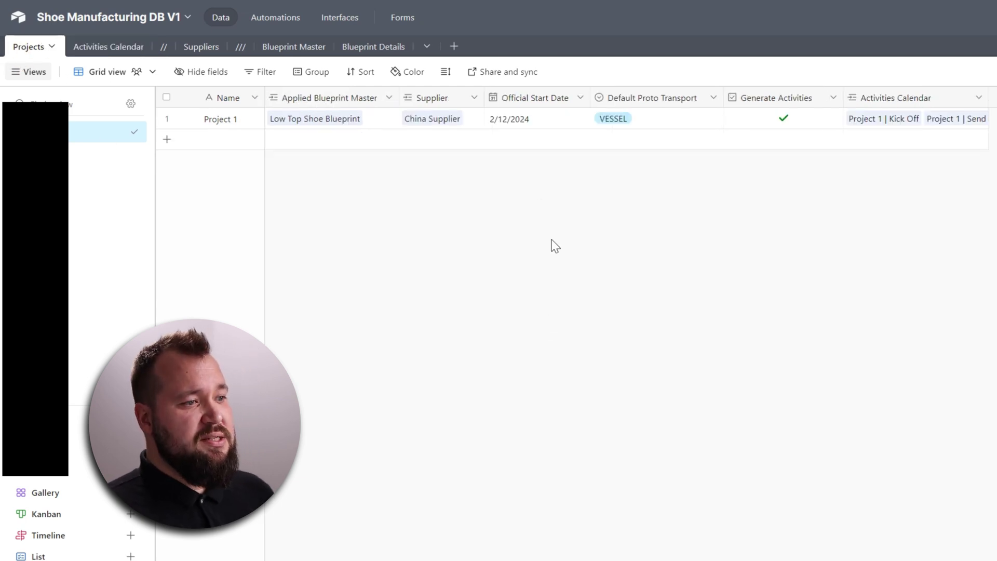
Review Project 1's blueprint, supplier, start date, prototype transport and Generate Activities checkbox.
click(378, 126)
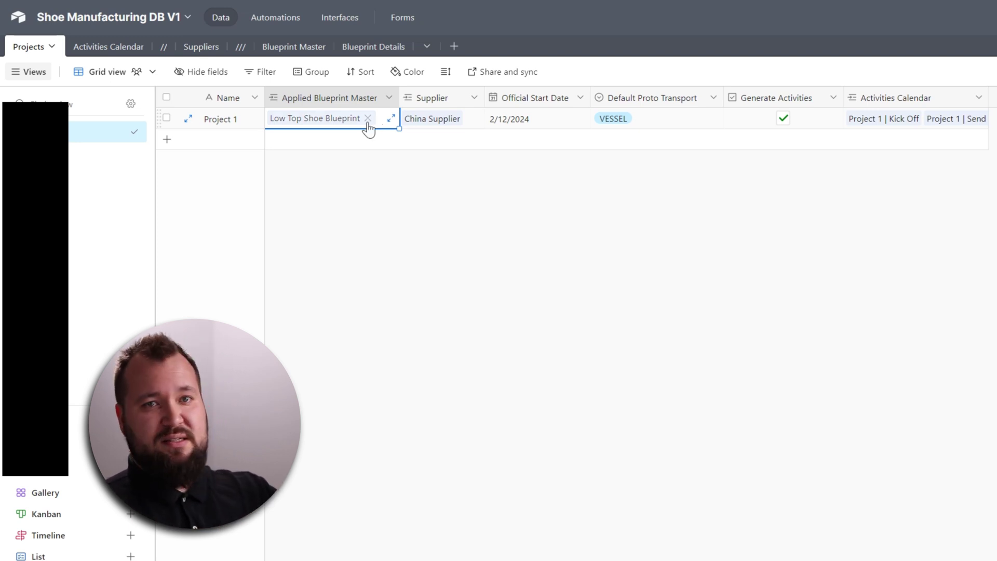
click(477, 119)
click(524, 119)
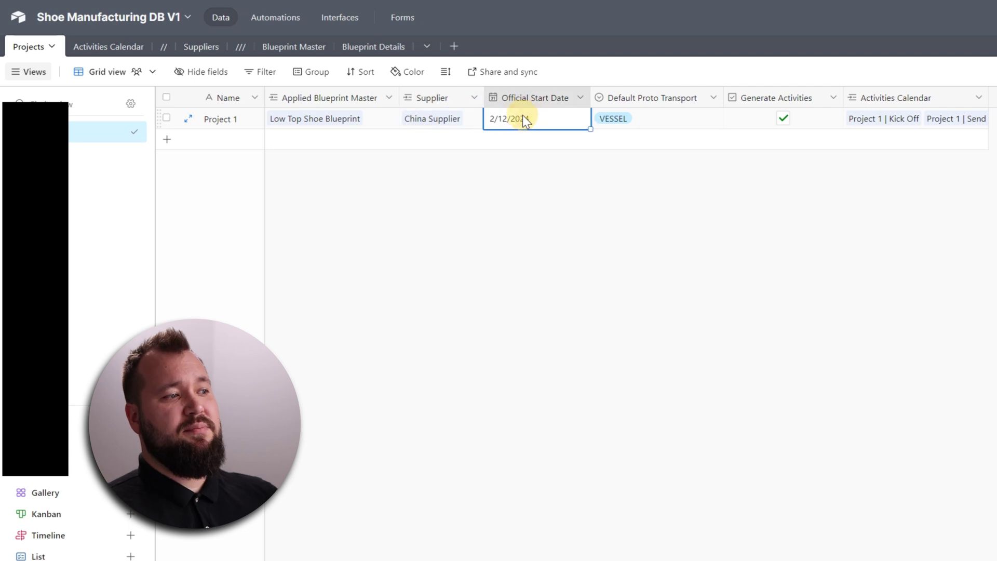
click(701, 122)
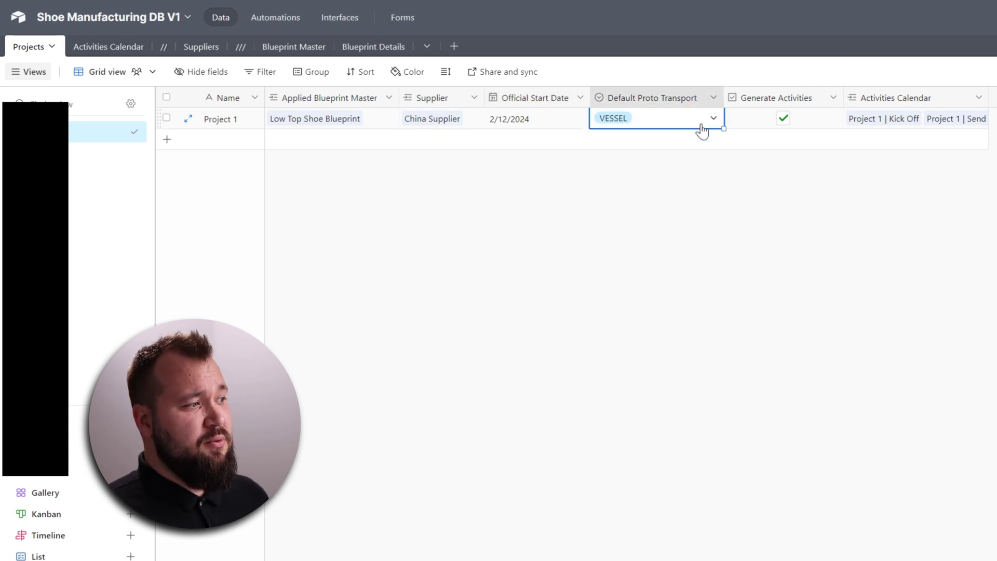
click(822, 127)
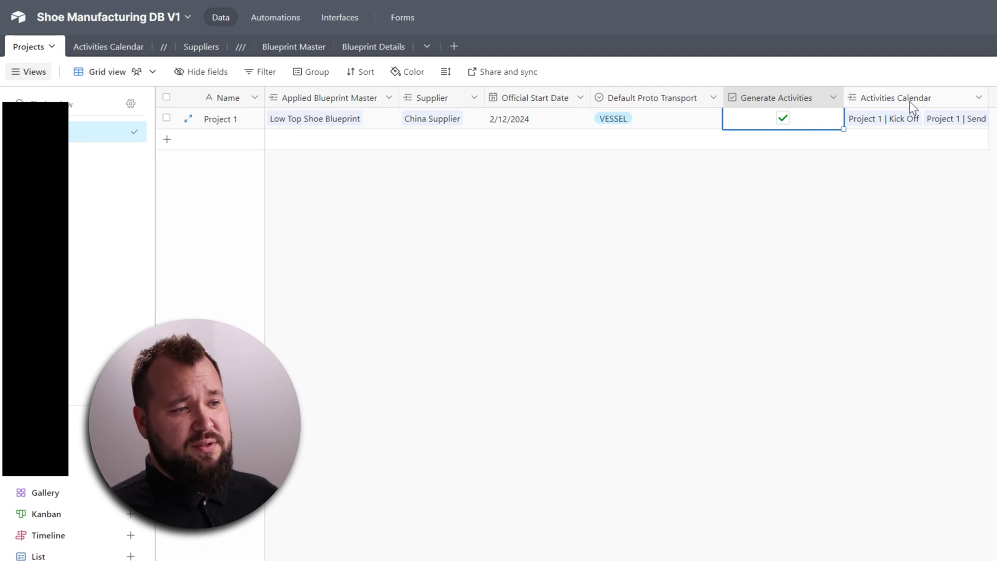
click(108, 50)
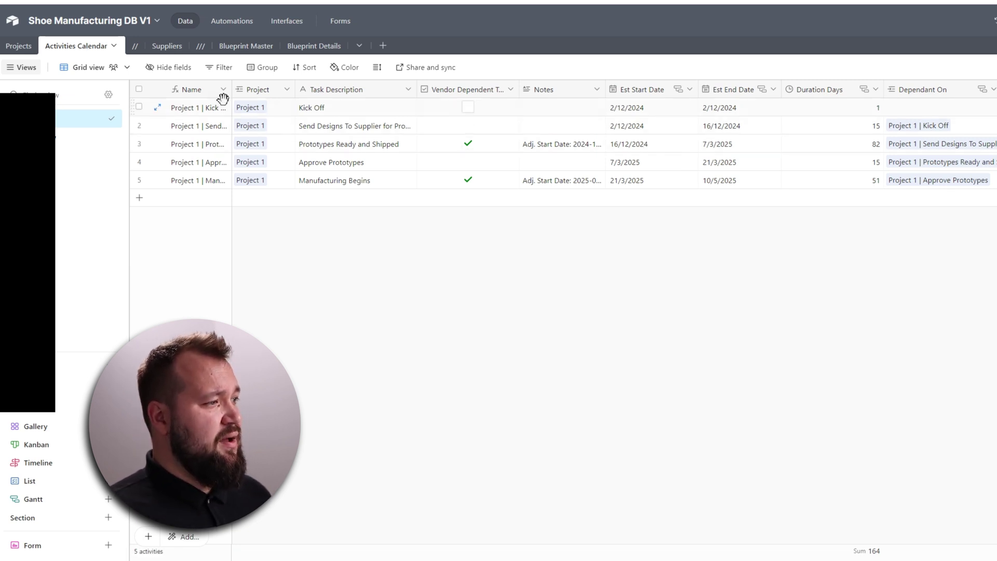
Widen the Name and Vendor Dependent Task columns and inspect the Name formula and vendor flags.
drag(196, 107, 201, 167)
drag(232, 93, 292, 89)
double_click(251, 88)
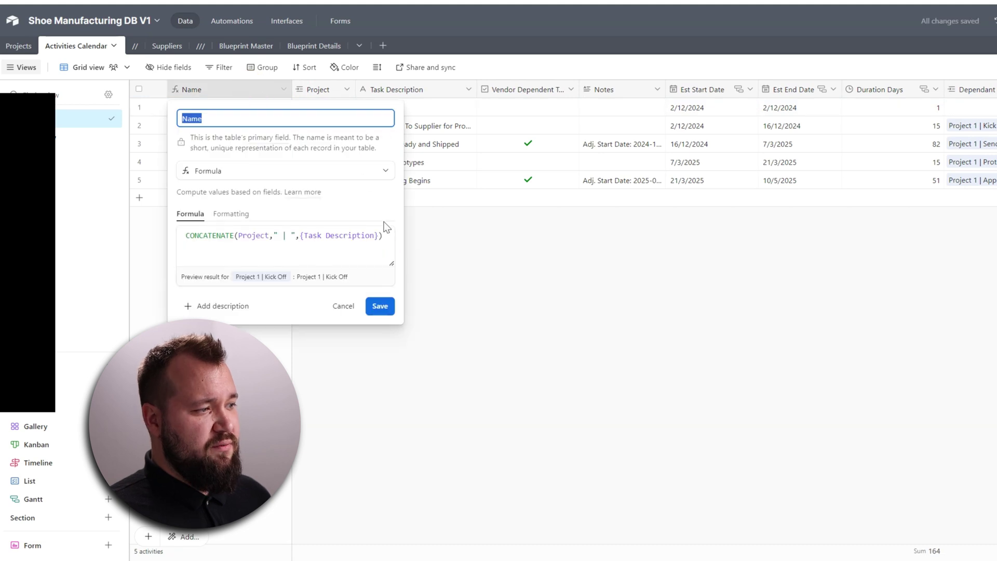
click(519, 284)
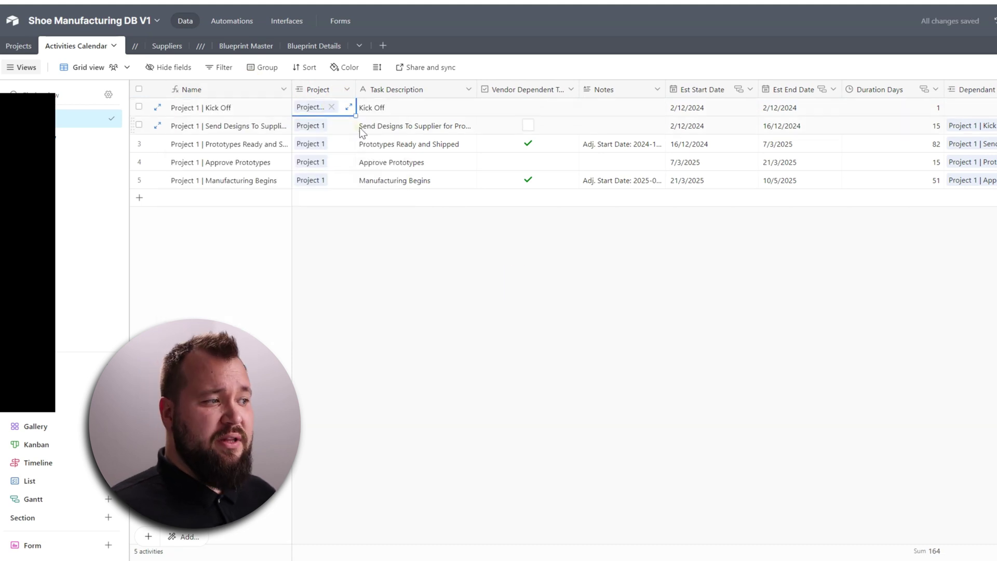
click(372, 108)
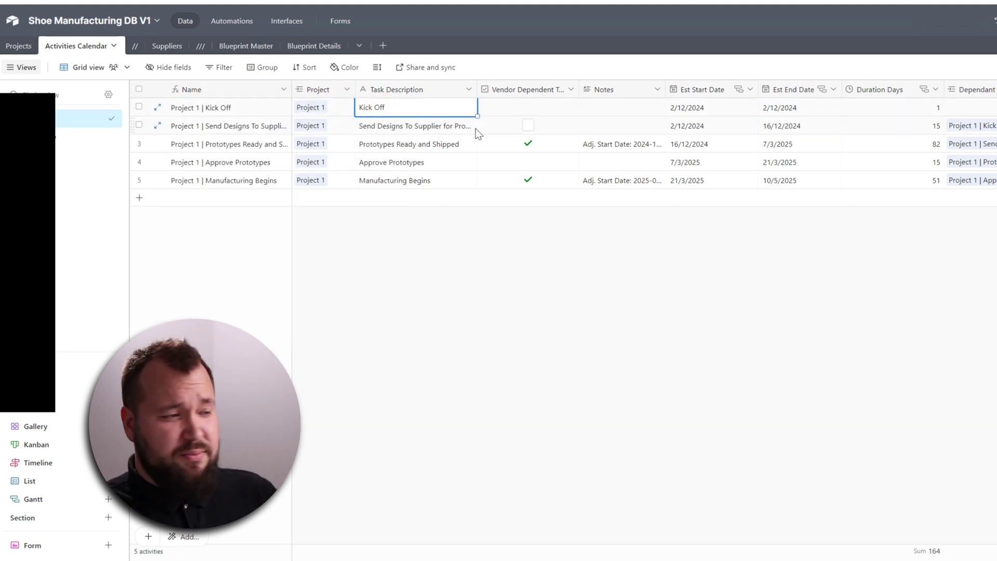
drag(578, 90, 551, 183)
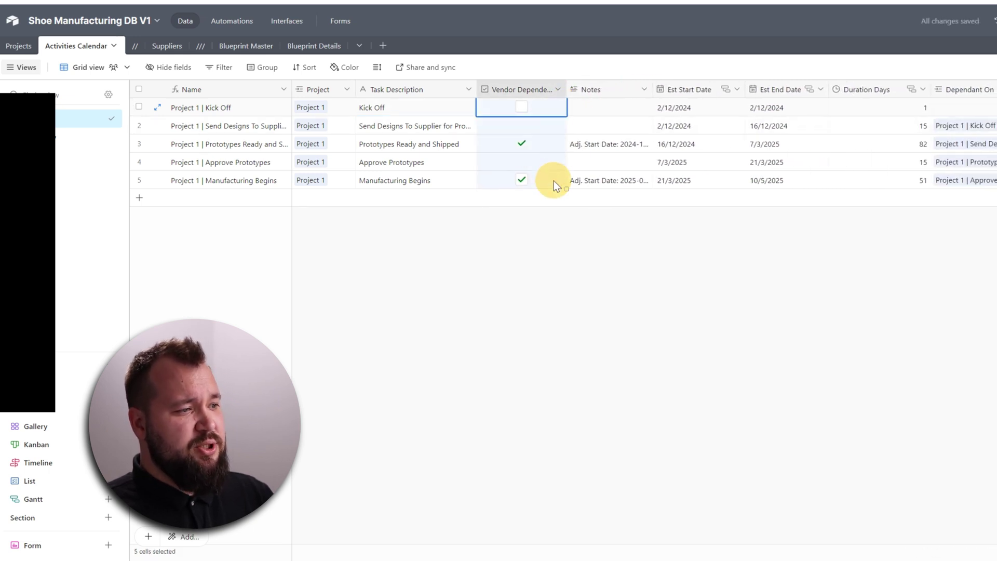
click(618, 295)
drag(541, 113, 541, 173)
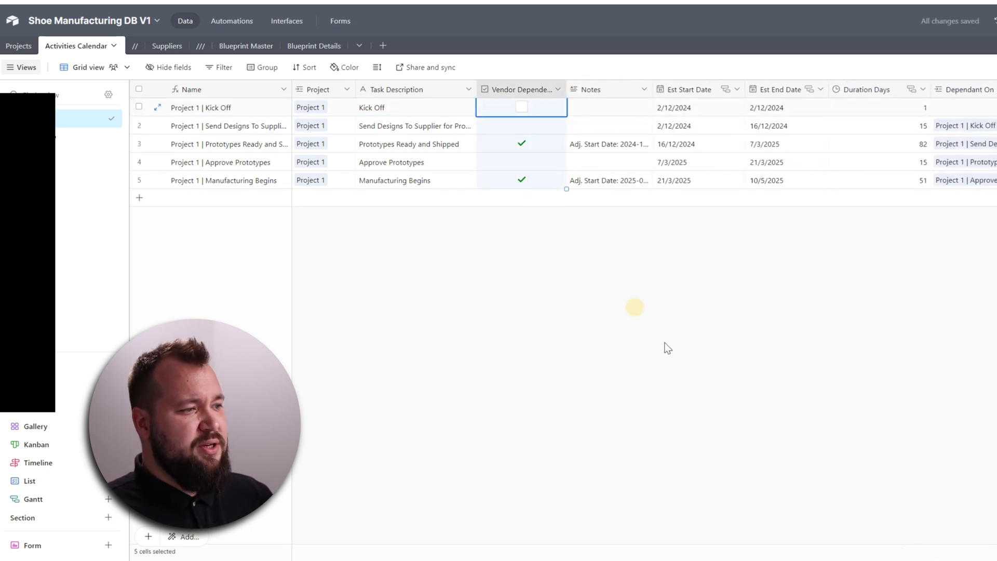
click(668, 363)
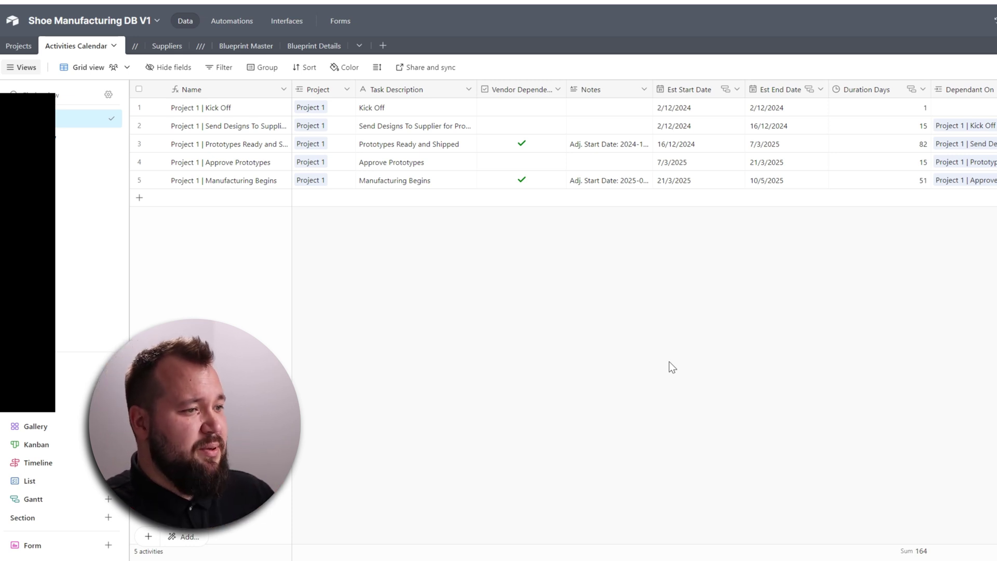
Check row 3's note, row 2's start/end dates, durations and Dependant On, then open Est Start Date options.
click(606, 143)
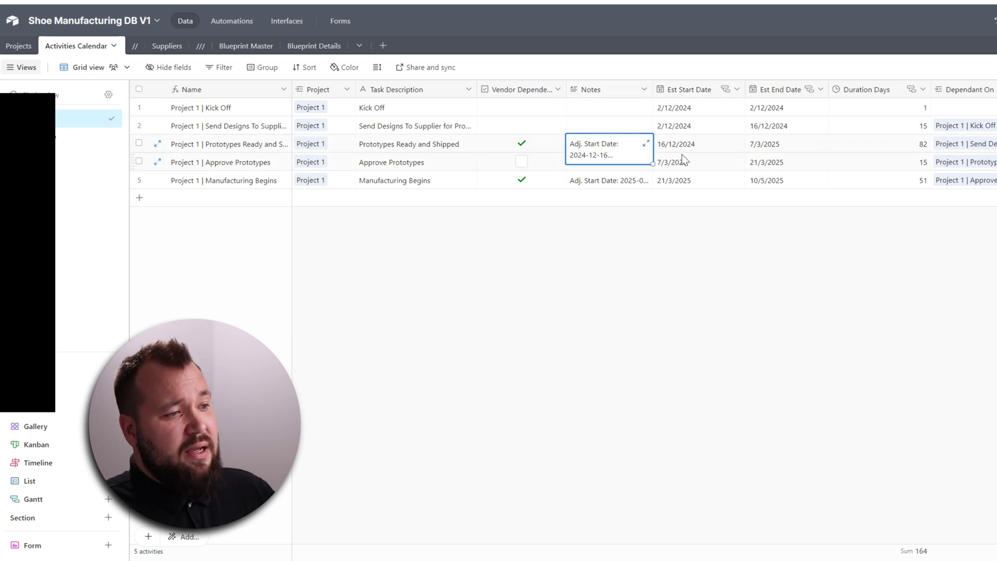
click(681, 279)
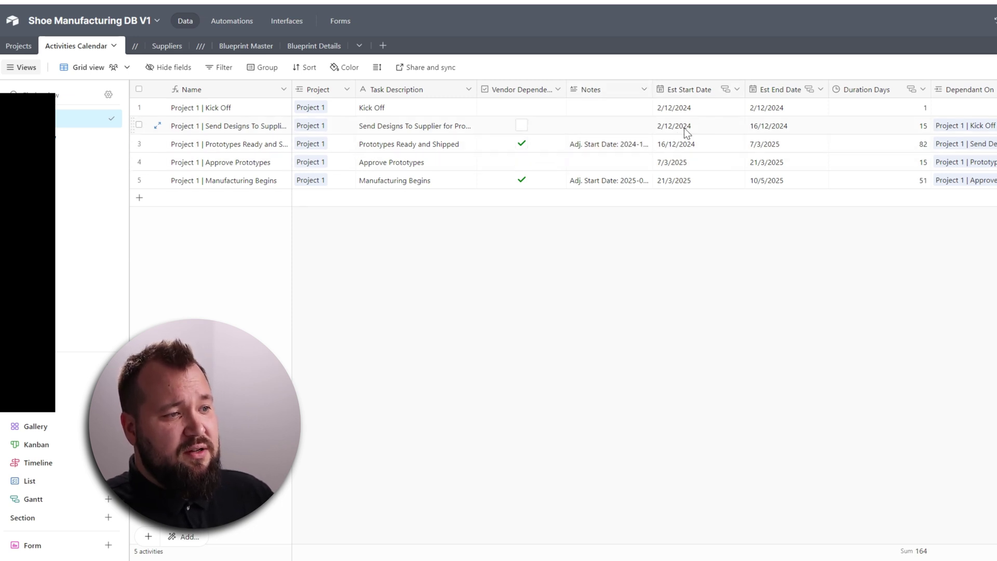
click(739, 125)
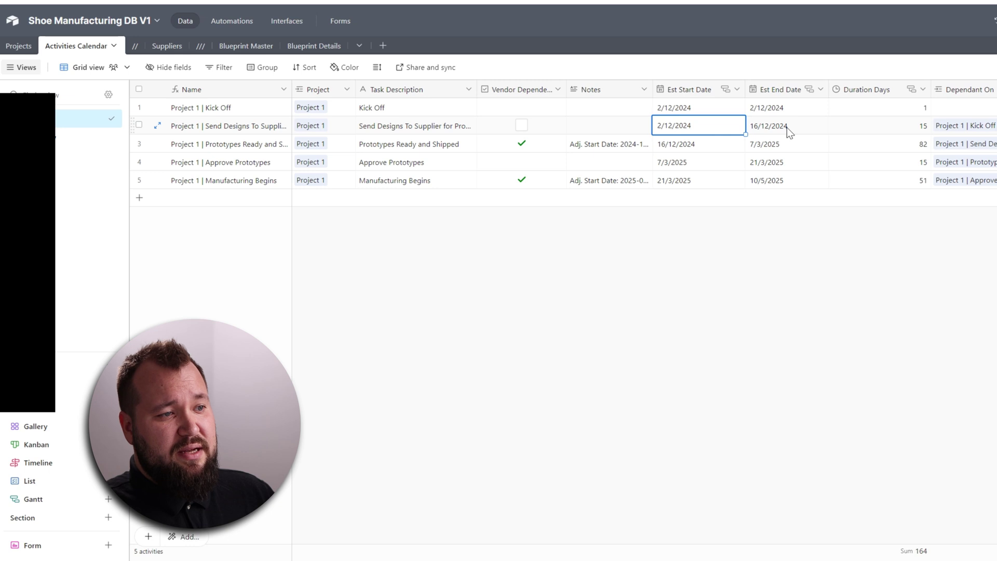
click(786, 127)
click(891, 145)
click(966, 107)
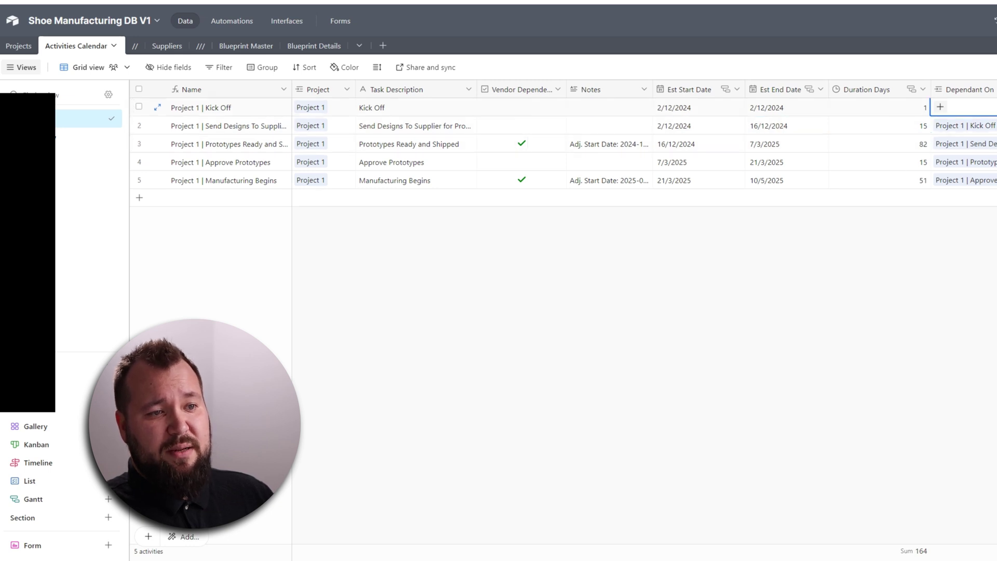
click(737, 92)
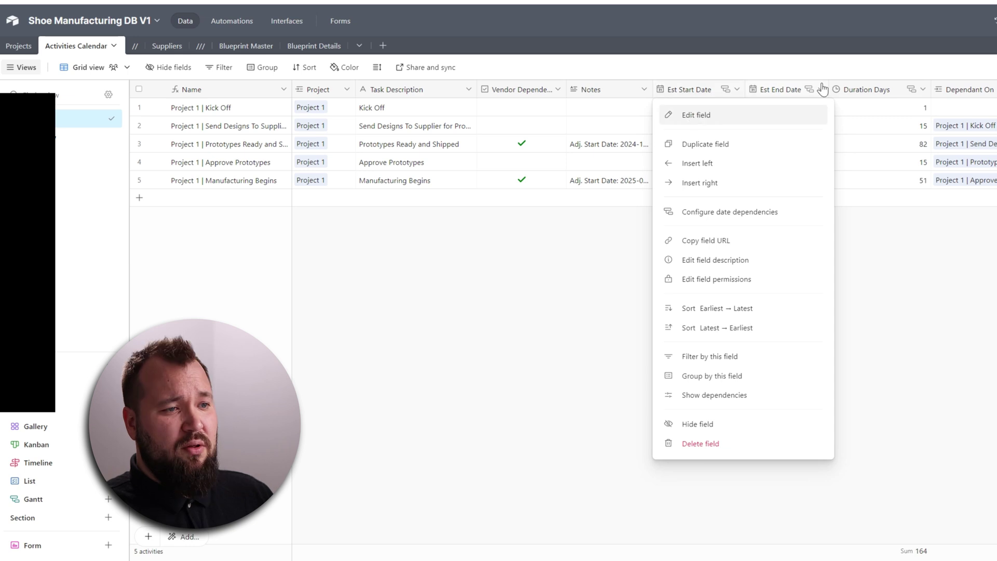
Inspect the Est Start Date field's date dependency configuration and cancel without changes.
click(714, 123)
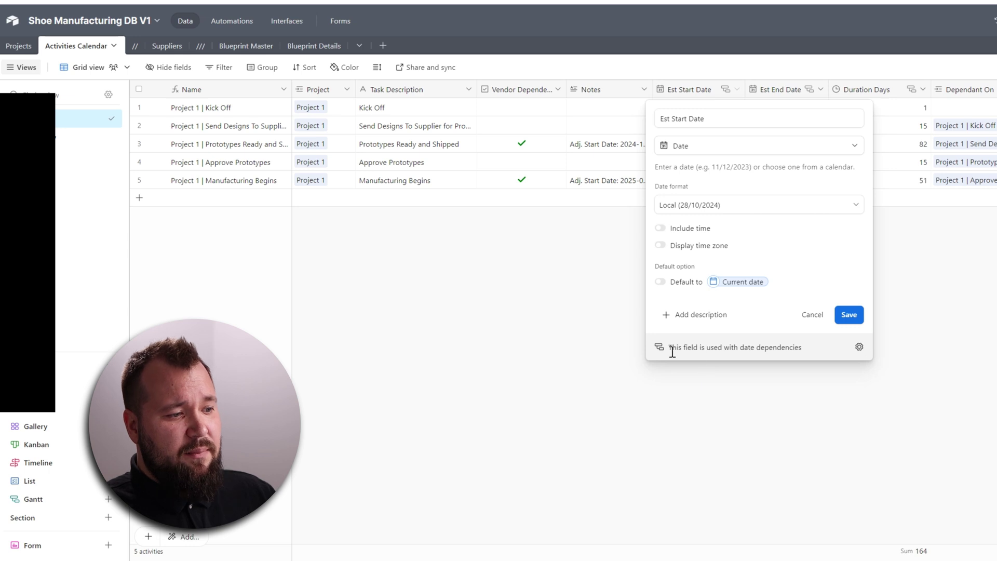
drag(672, 349, 859, 350)
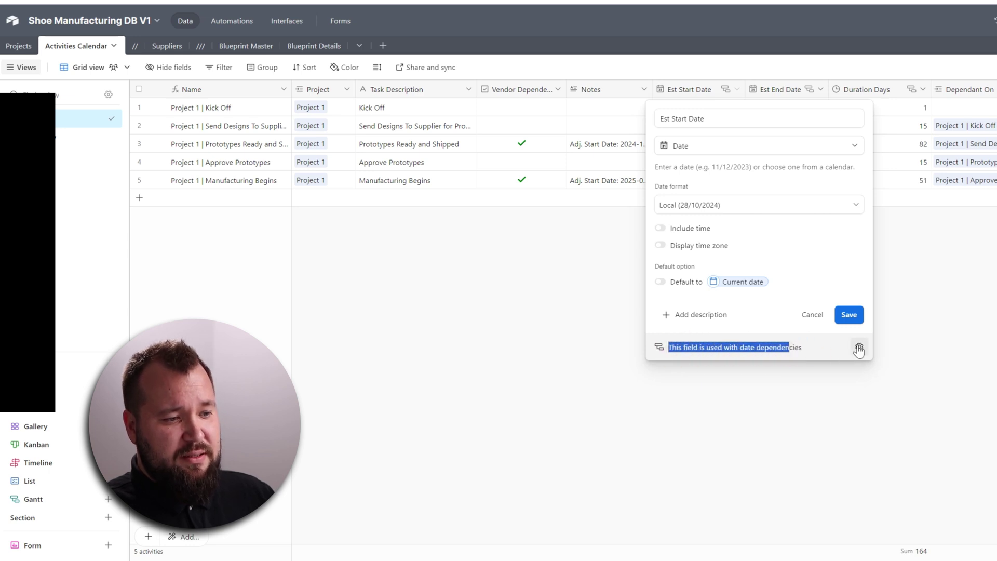
click(859, 348)
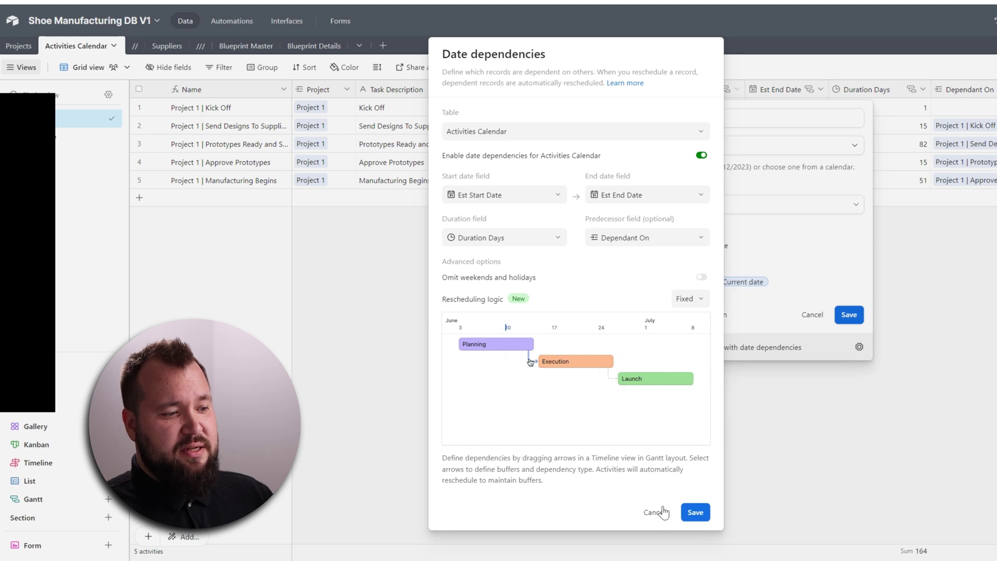
click(652, 512)
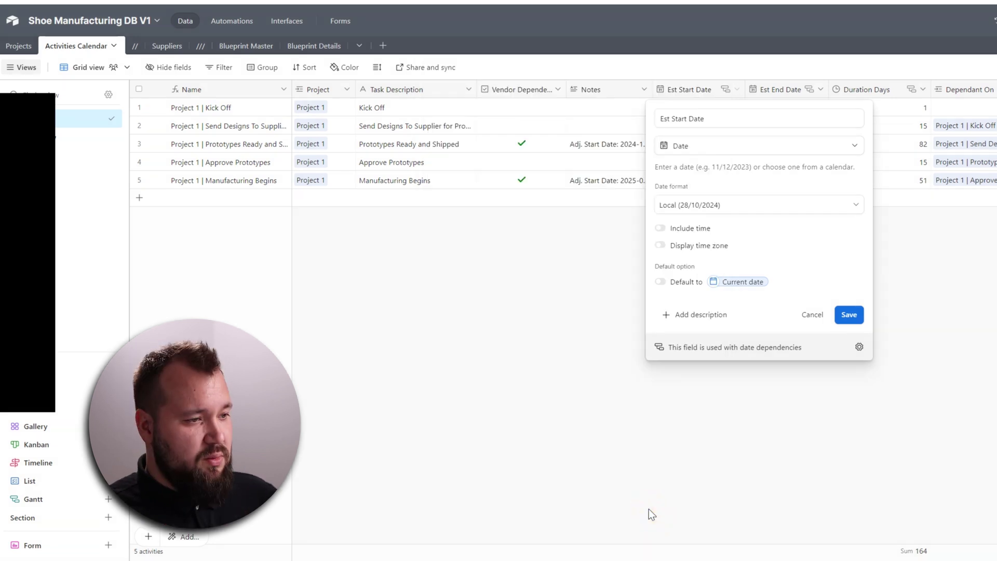
click(650, 512)
Check row 2's dates and duration and view the Dependant On field settings.
click(795, 127)
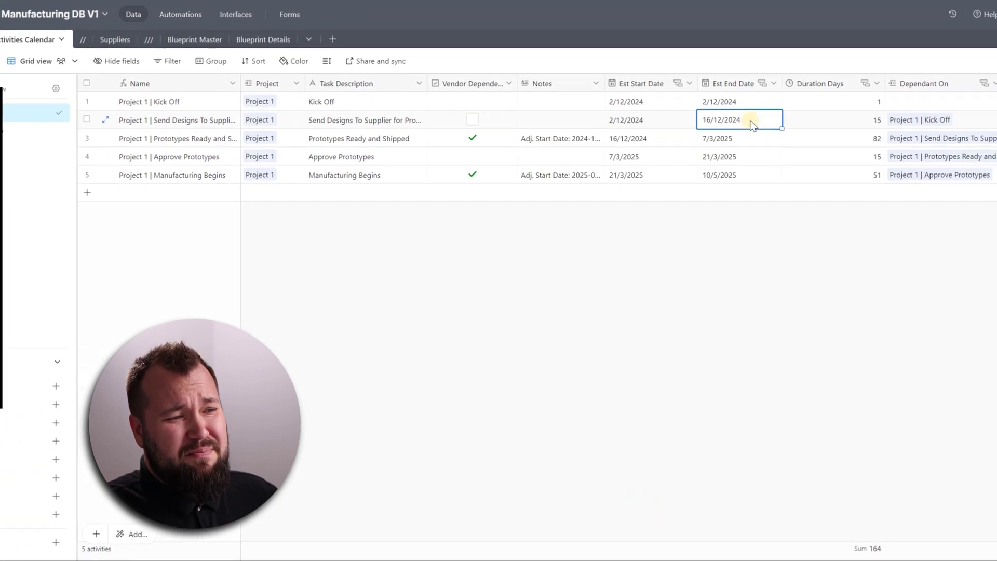
key(Left)
key(Right)
click(816, 121)
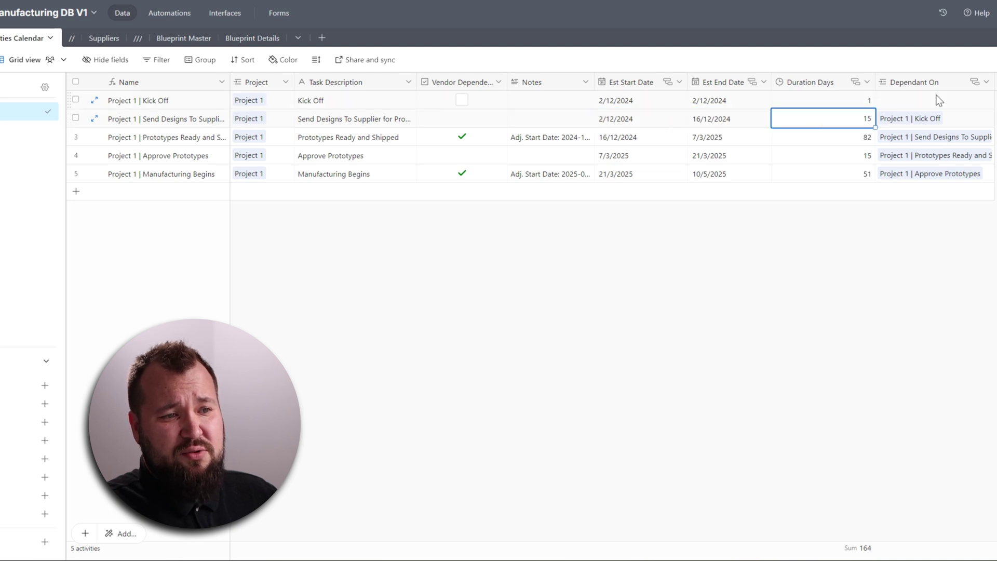
click(959, 98)
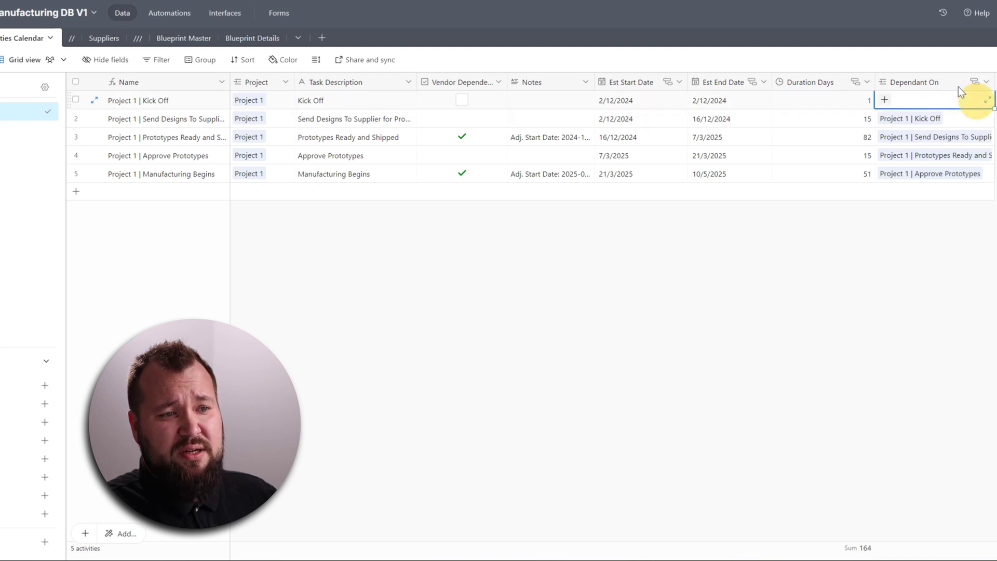
double_click(927, 82)
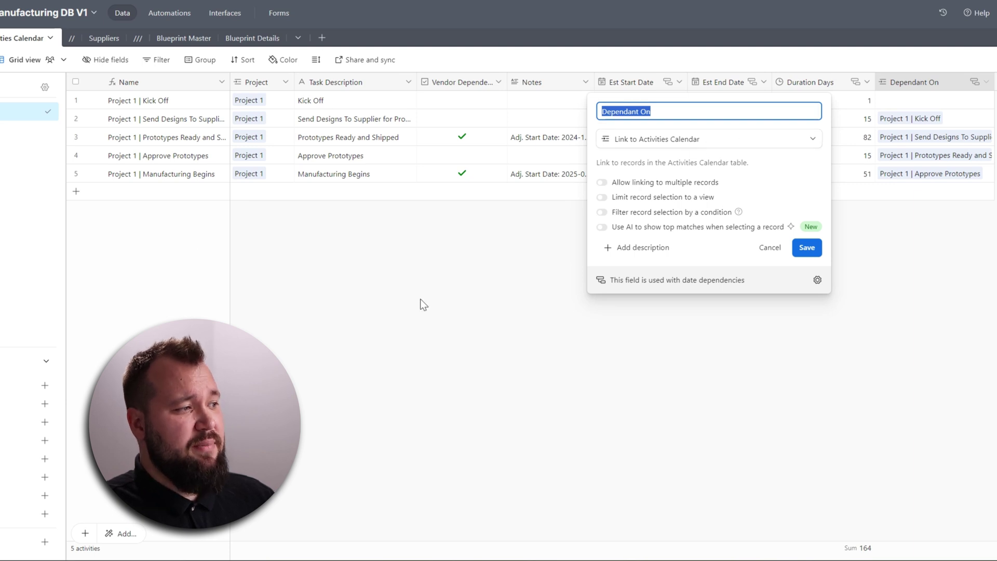
click(356, 329)
Review China and Sri Lanka suppliers' locations and vessel and air prototype days.
click(103, 38)
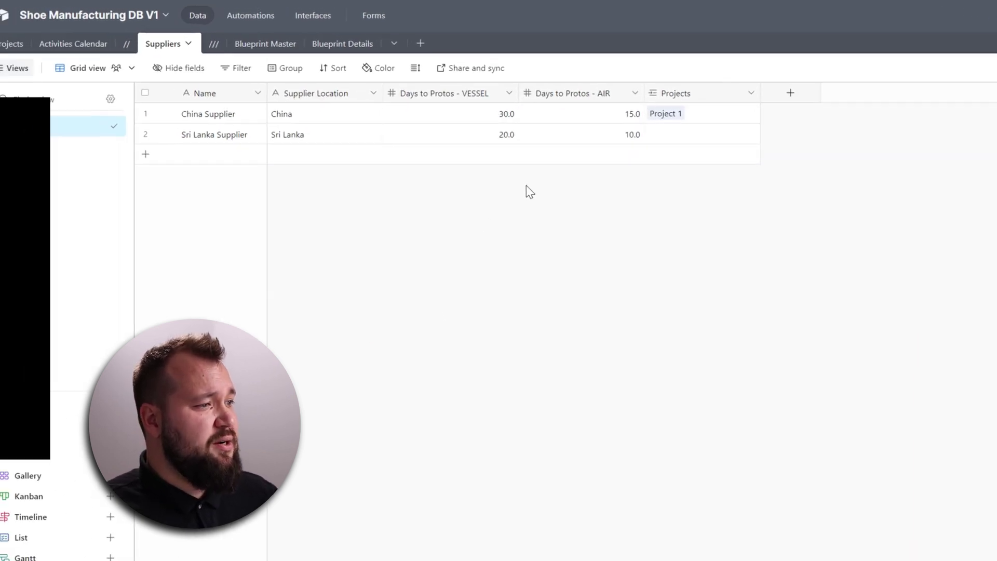
click(228, 117)
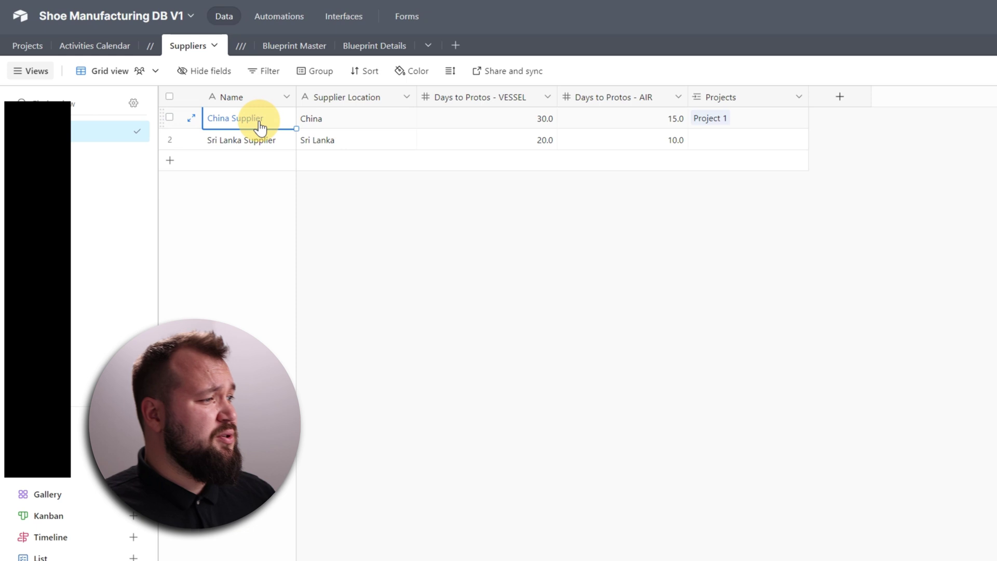
click(366, 120)
click(372, 140)
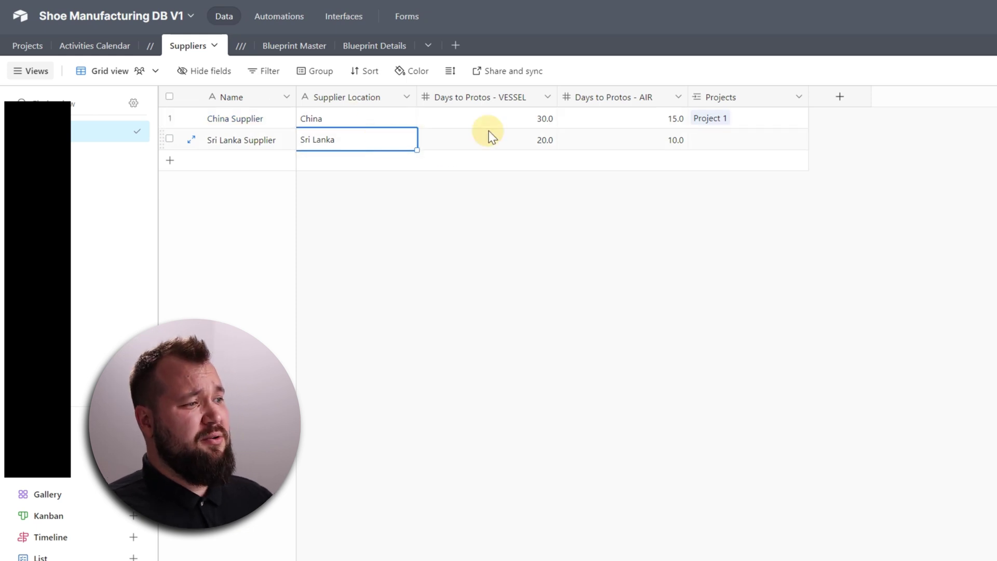
click(487, 136)
shift+click(601, 139)
click(670, 321)
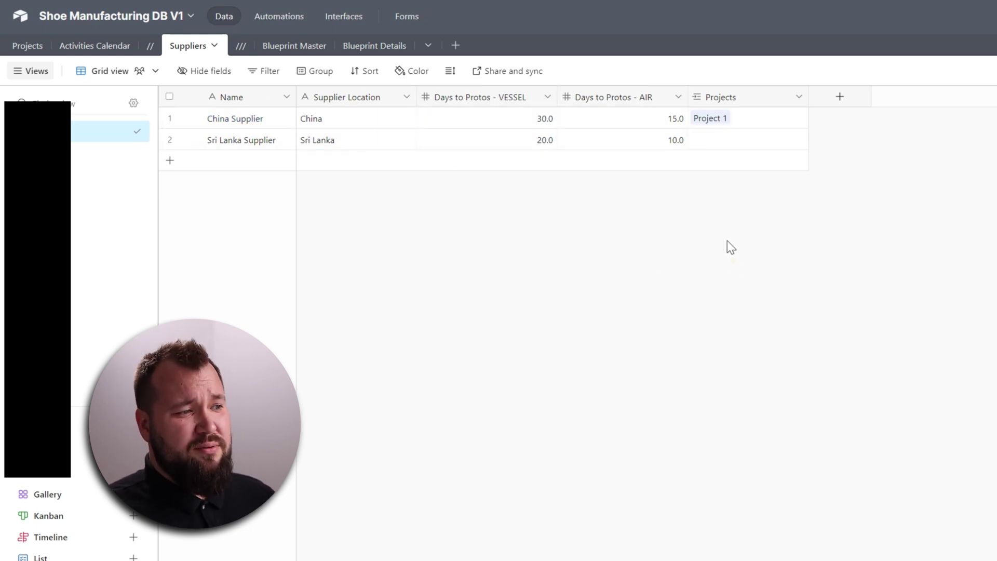
click(297, 47)
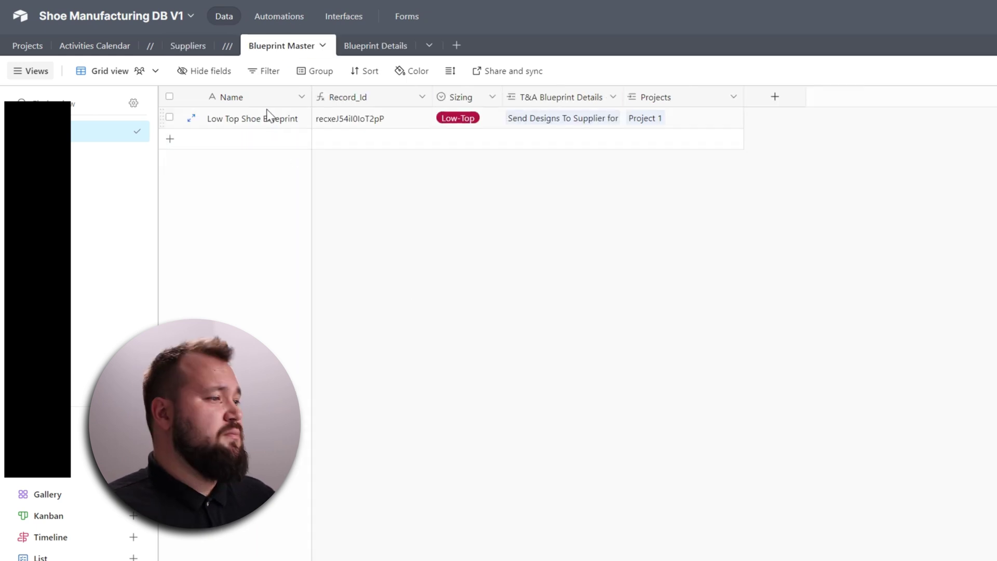
click(291, 120)
click(701, 294)
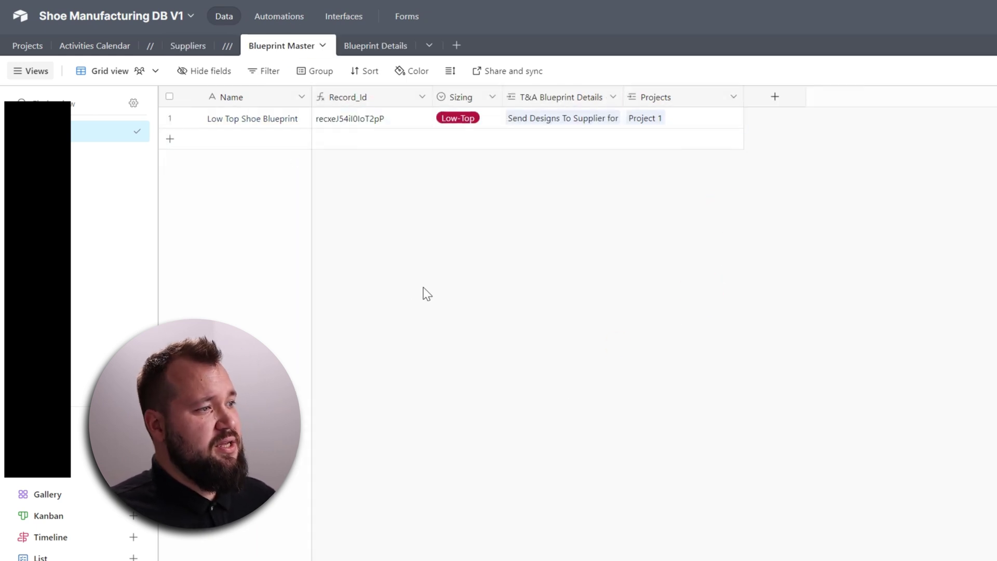
click(293, 127)
click(616, 287)
click(252, 122)
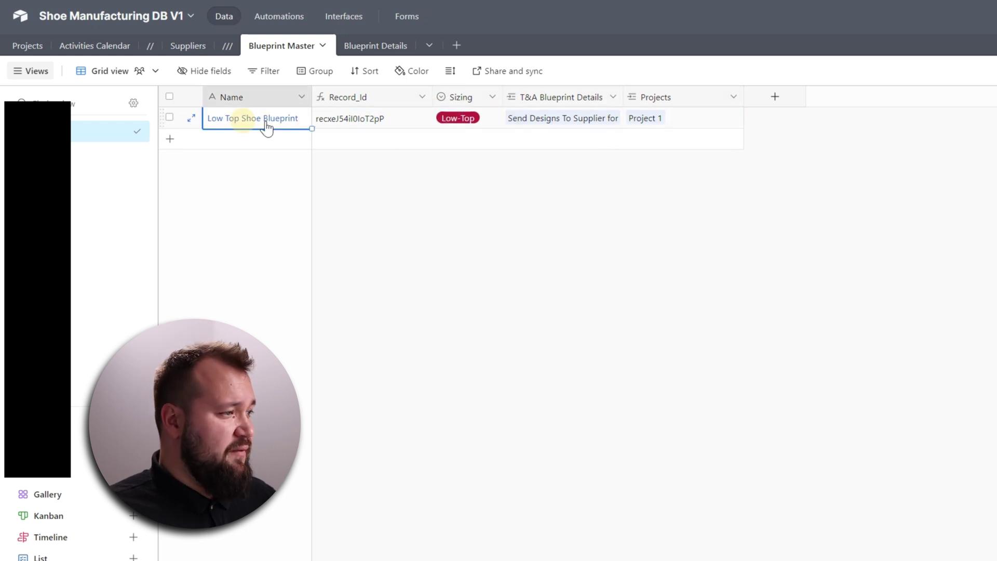
click(338, 119)
double_click(362, 96)
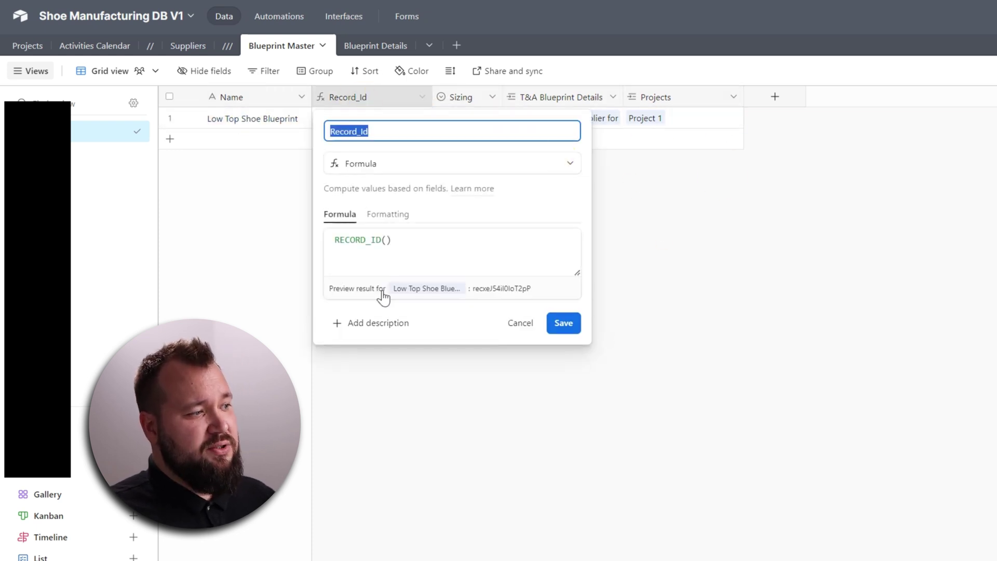
click(814, 292)
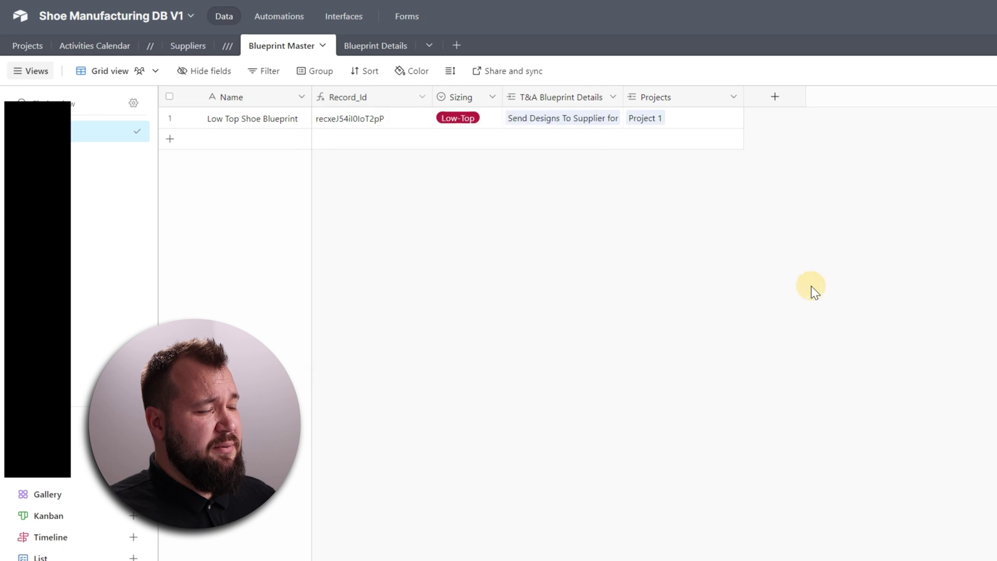
click(490, 120)
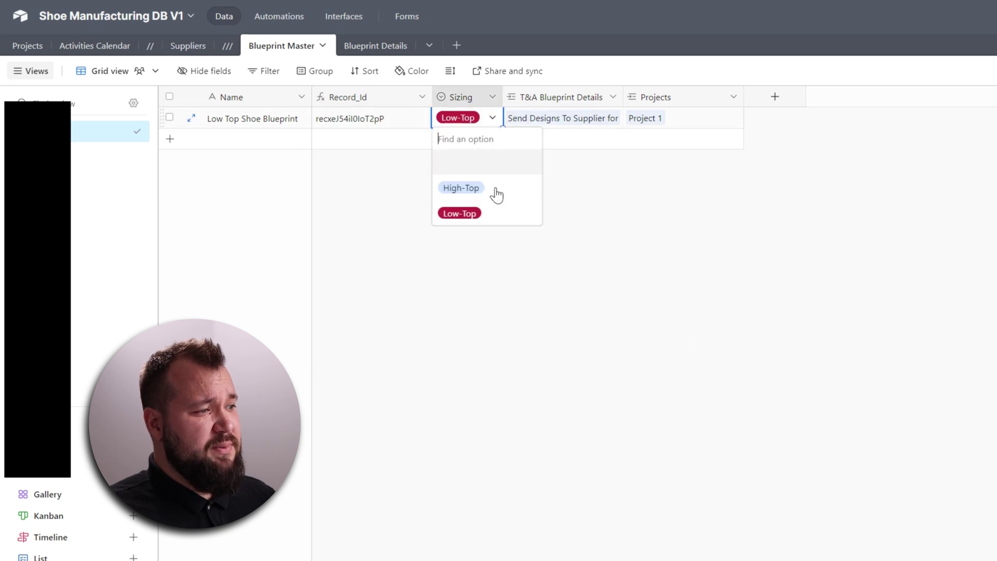
click(756, 246)
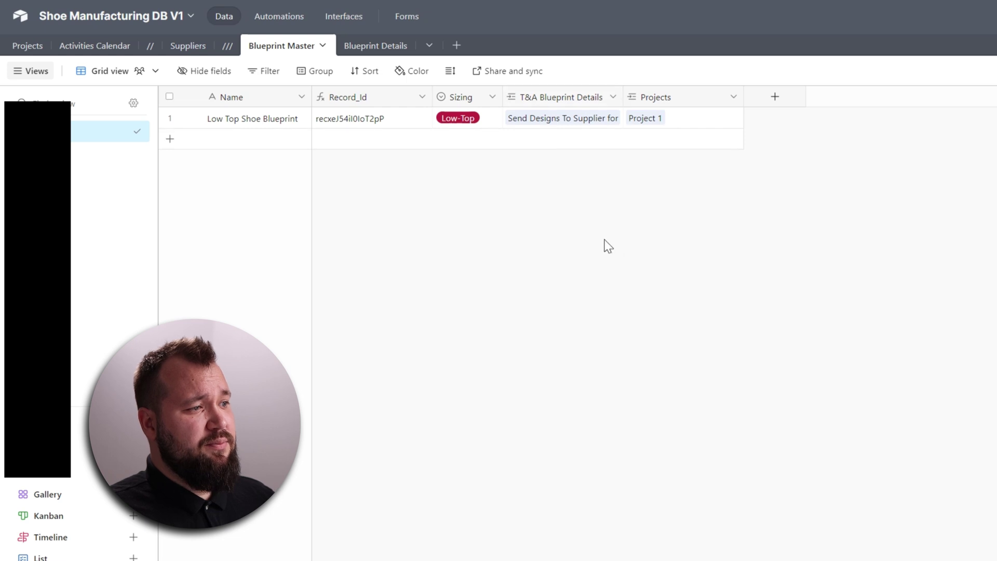
click(690, 120)
click(472, 239)
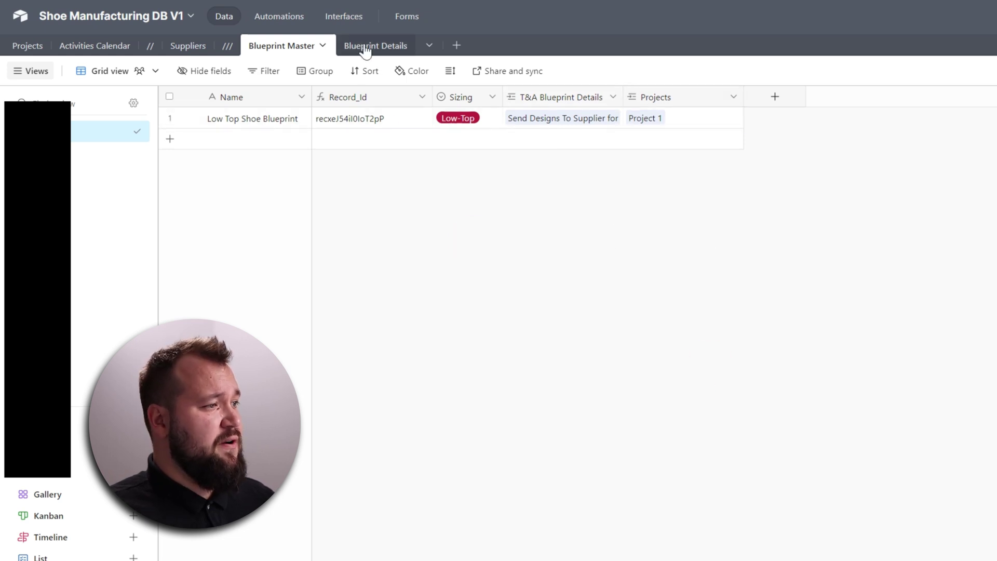
double_click(578, 98)
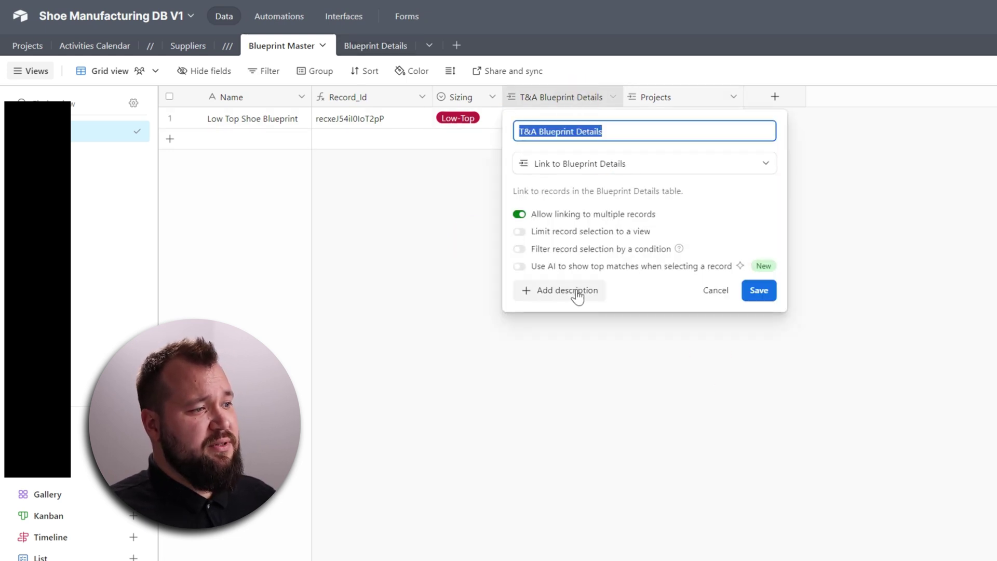
click(365, 198)
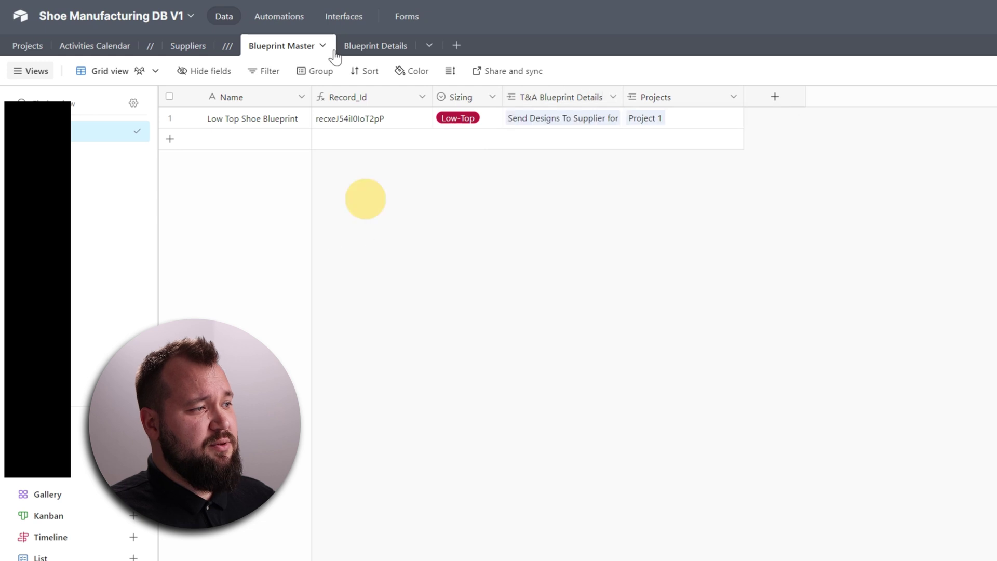
click(385, 46)
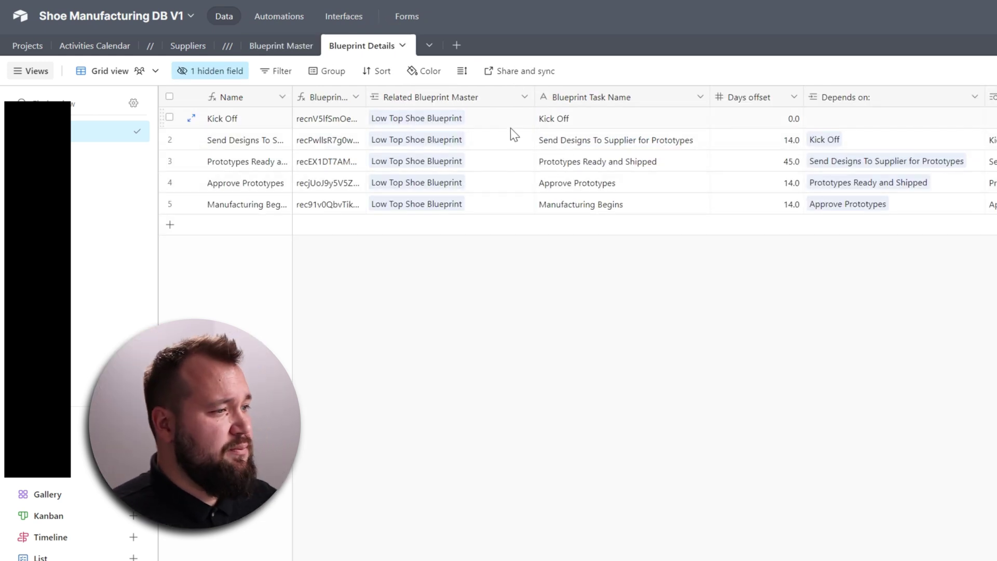
Review Blueprint Task Names and Days offsets, and open then cancel the Depends on field config.
click(234, 161)
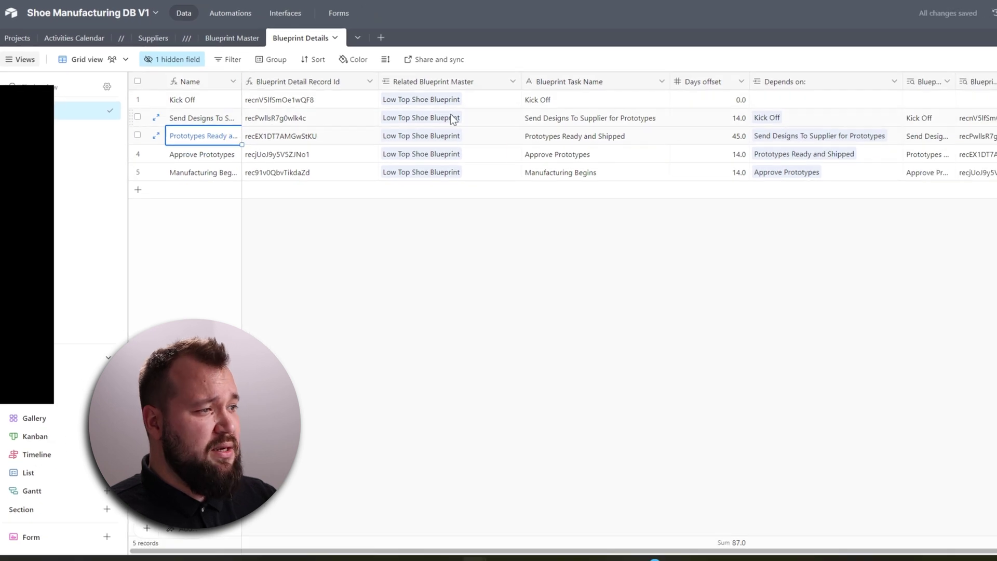
click(453, 119)
drag(542, 100, 621, 181)
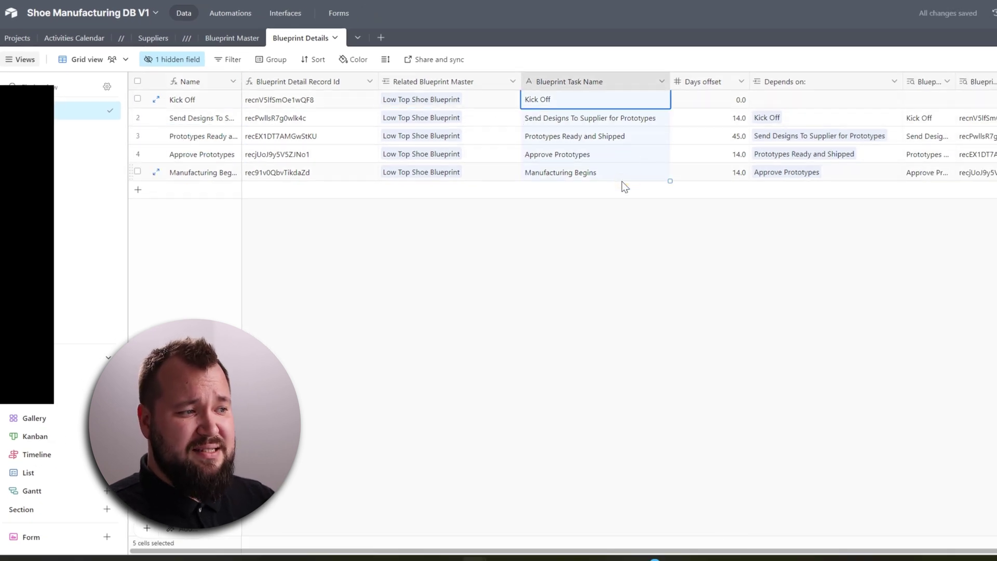
drag(706, 115, 708, 179)
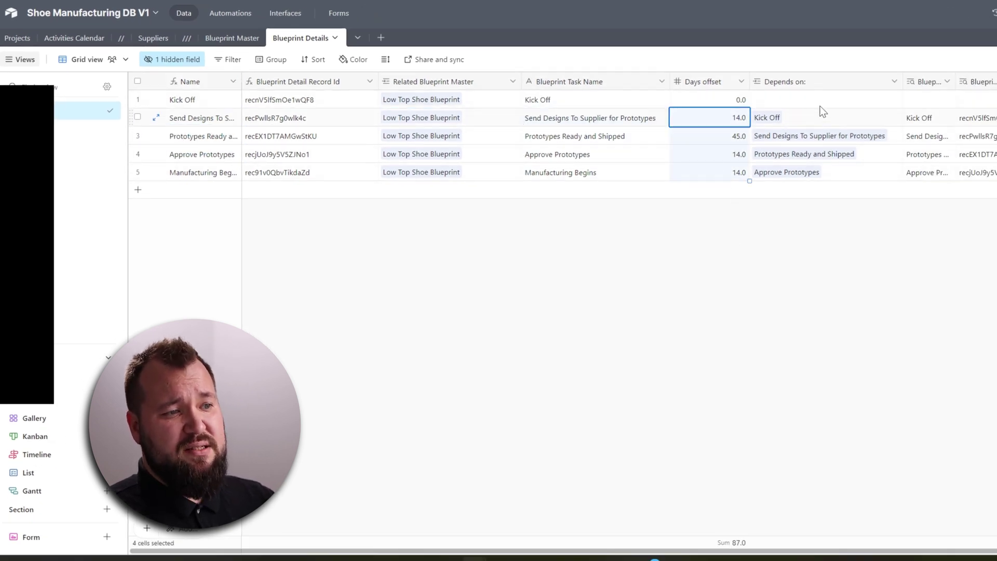
click(822, 82)
double_click(830, 81)
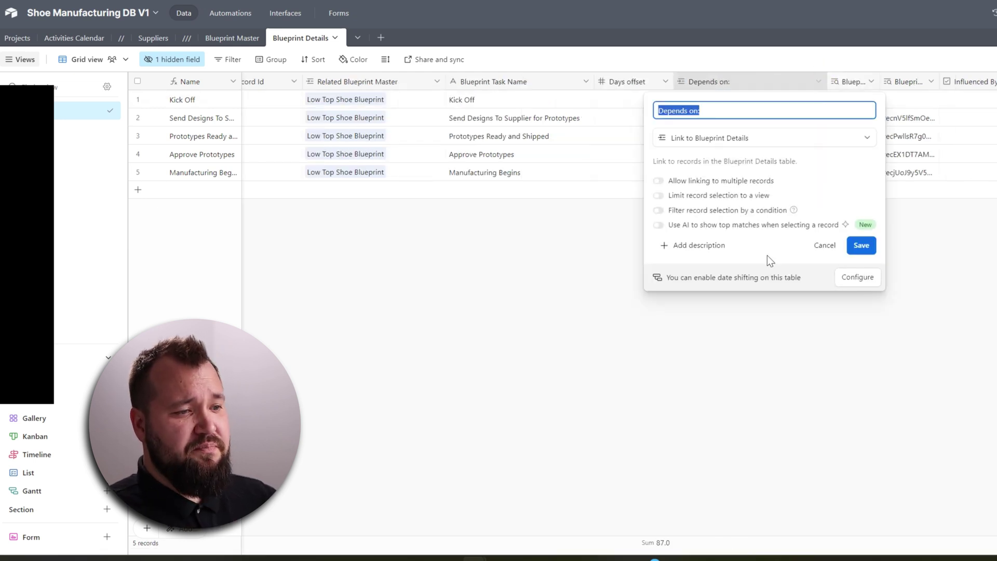
click(556, 283)
Resize the Task Name lookup and Record Id columns and check all five rows' Depends on links.
drag(882, 82, 750, 81)
click(761, 100)
drag(849, 68, 864, 67)
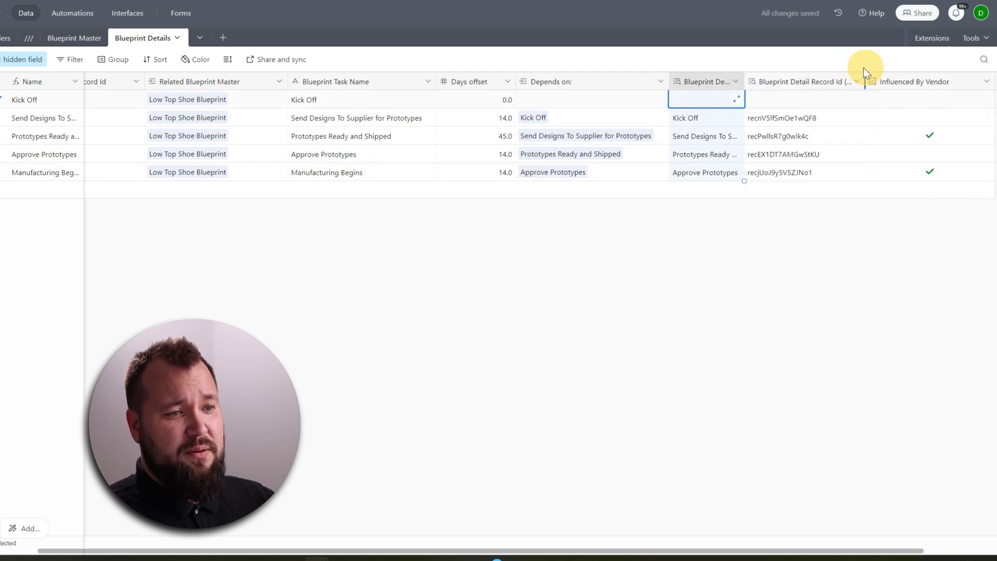
click(797, 117)
click(597, 116)
drag(605, 107, 611, 174)
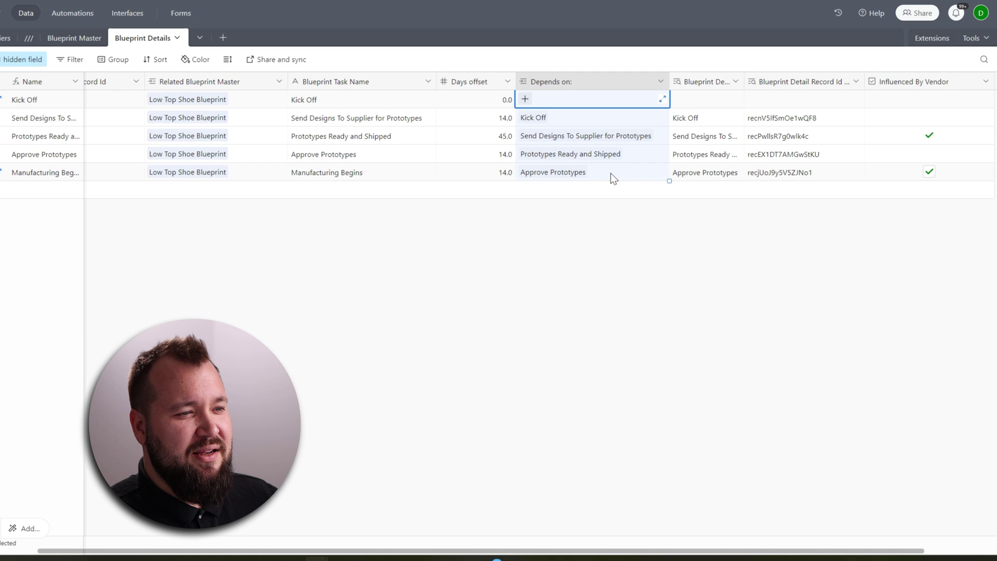
drag(701, 117, 713, 154)
drag(799, 99, 818, 156)
scroll(706, 151, right, 2)
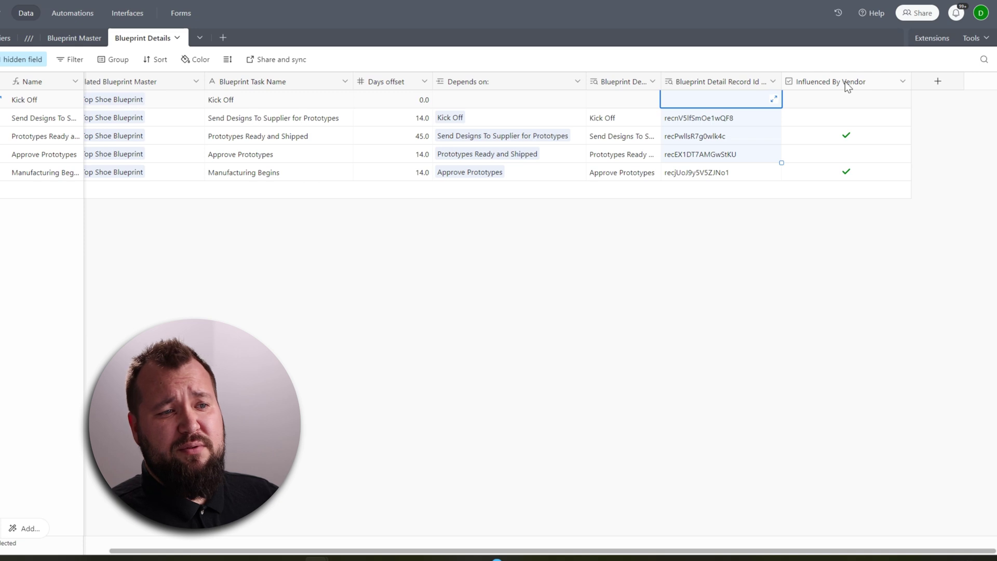
click(665, 289)
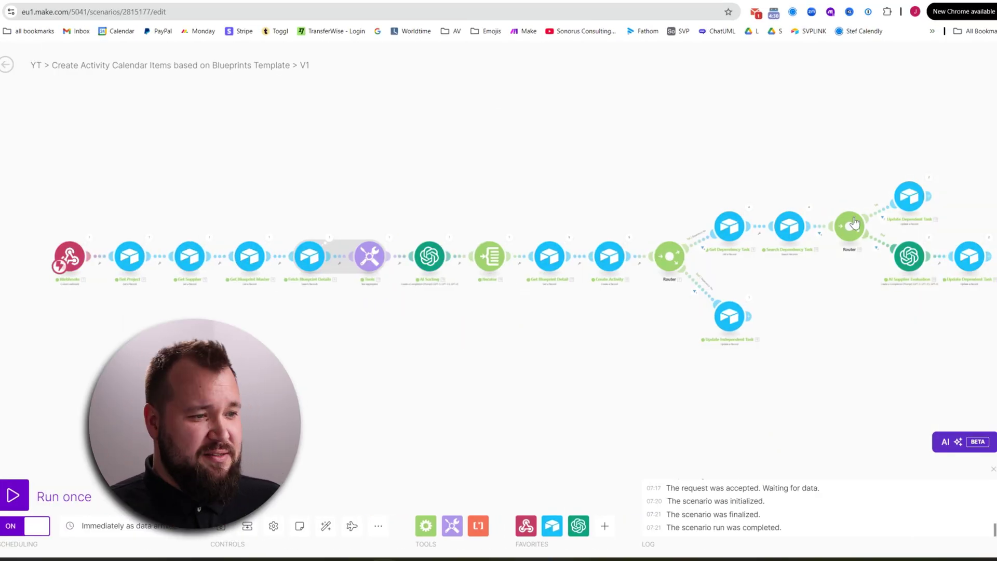
Pan and zoom the Make canvas in on the Webhooks through Fetch Blueprint Details modules.
drag(462, 178, 462, 161)
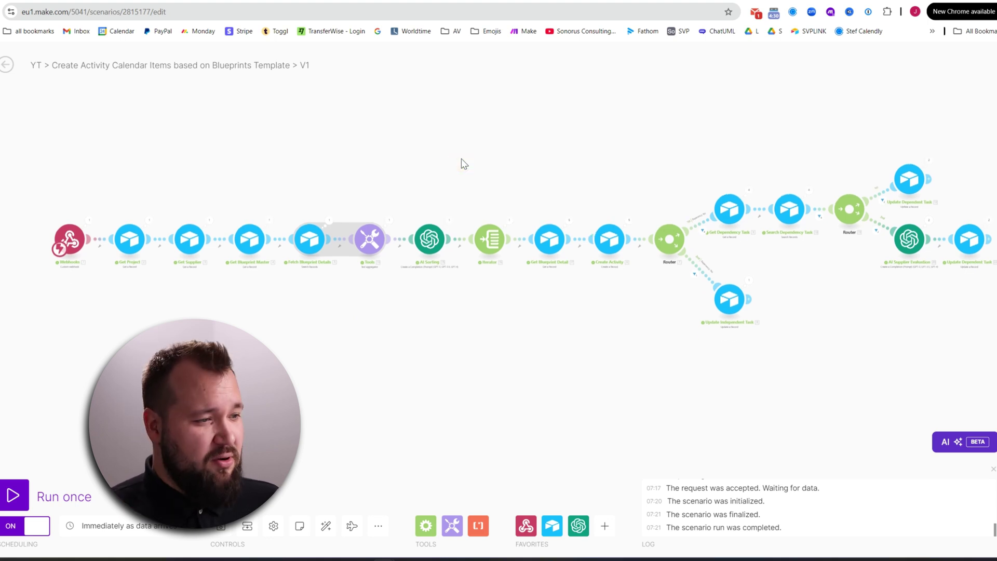
drag(456, 160, 460, 157)
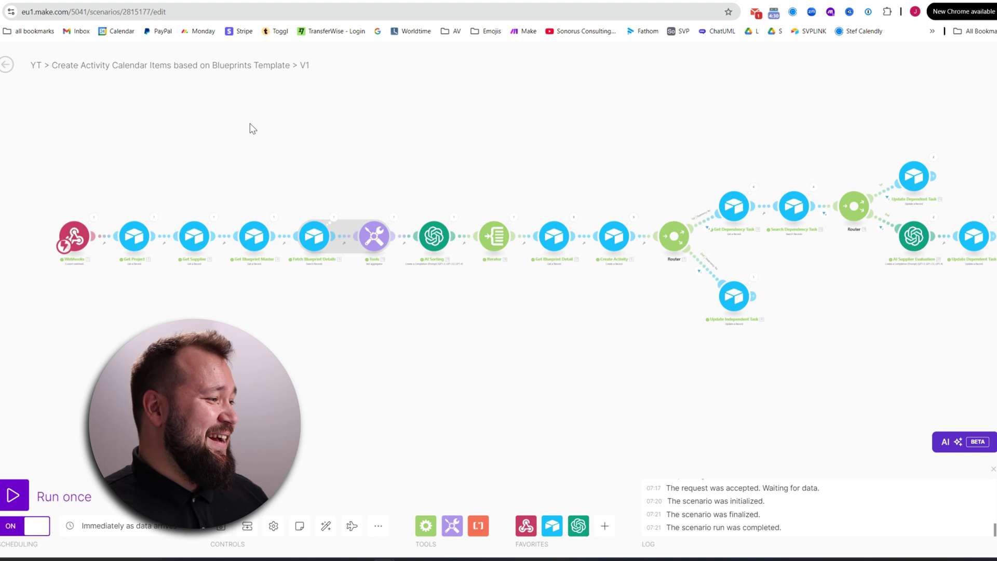
drag(241, 139, 358, 117)
scroll(357, 346, up, 3)
drag(357, 346, 385, 363)
scroll(279, 214, up, 2)
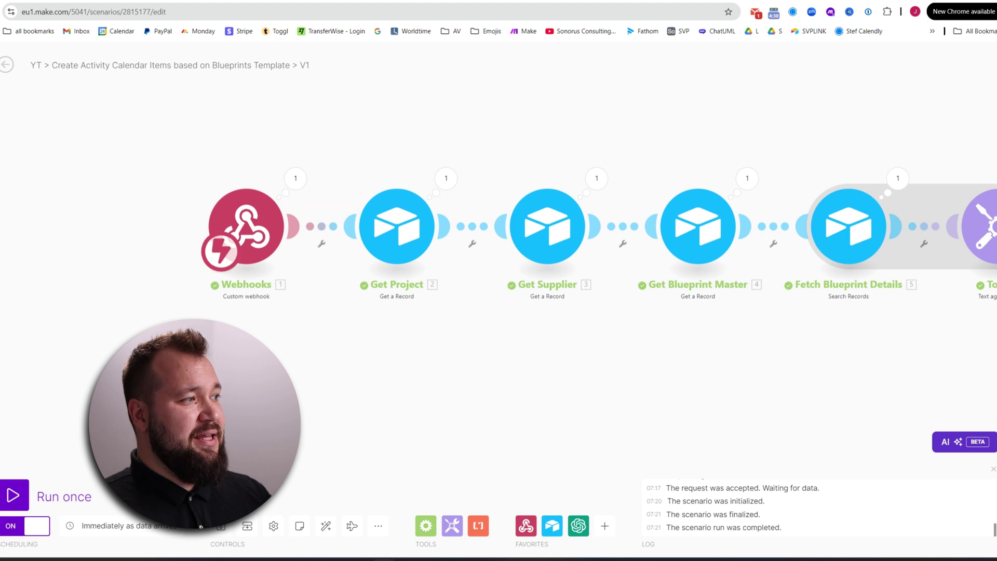
click(67, 1)
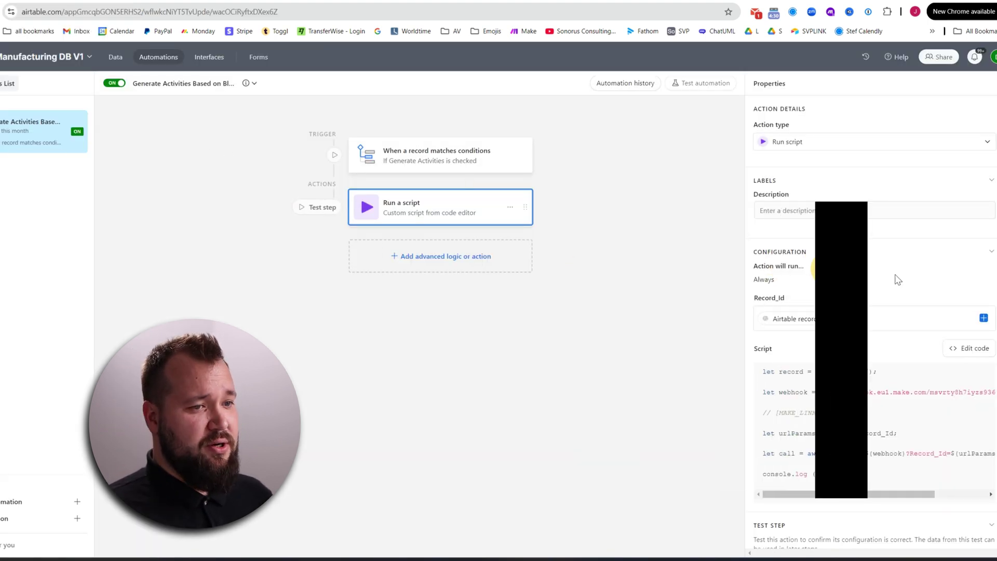
Open the Run a script step's code and select the Make webhook URL inside it.
click(388, 161)
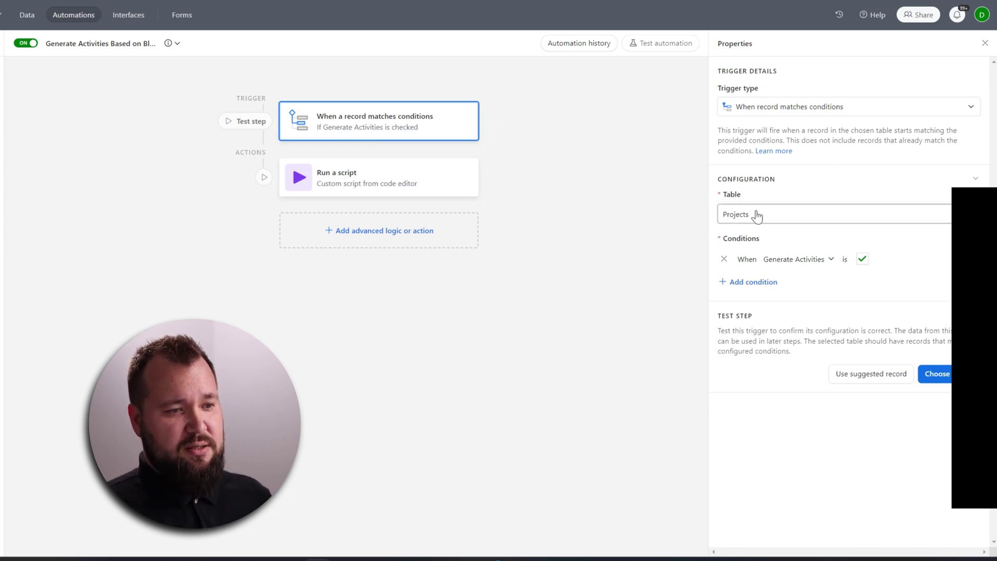
click(402, 188)
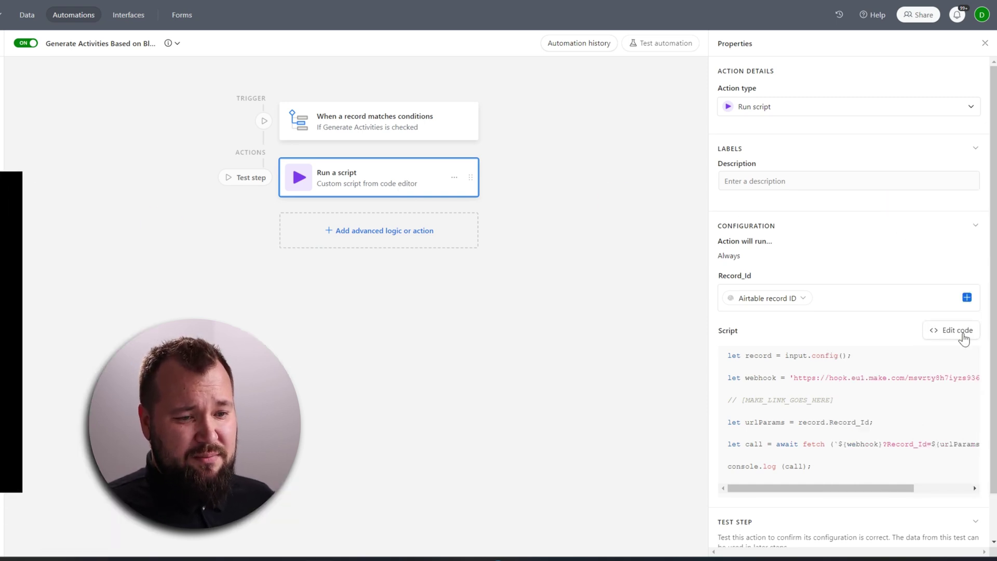
click(961, 331)
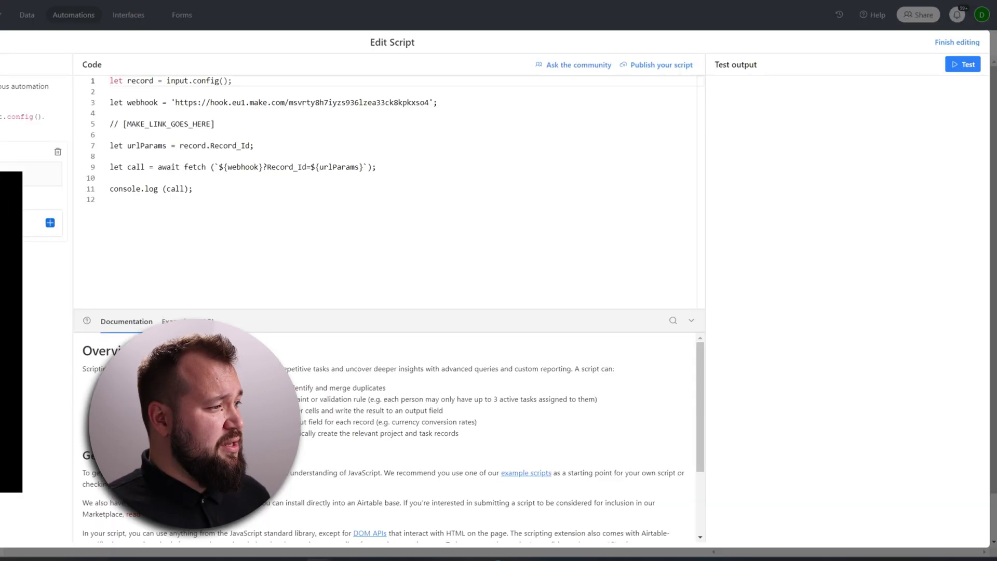
double_click(175, 102)
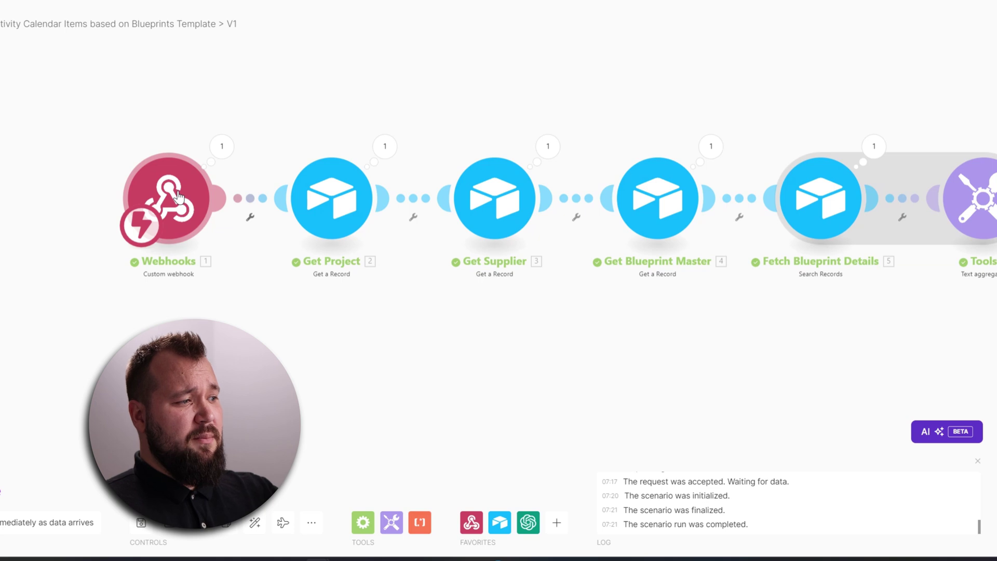
Copy the custom Webhooks module's address to the clipboard.
click(178, 197)
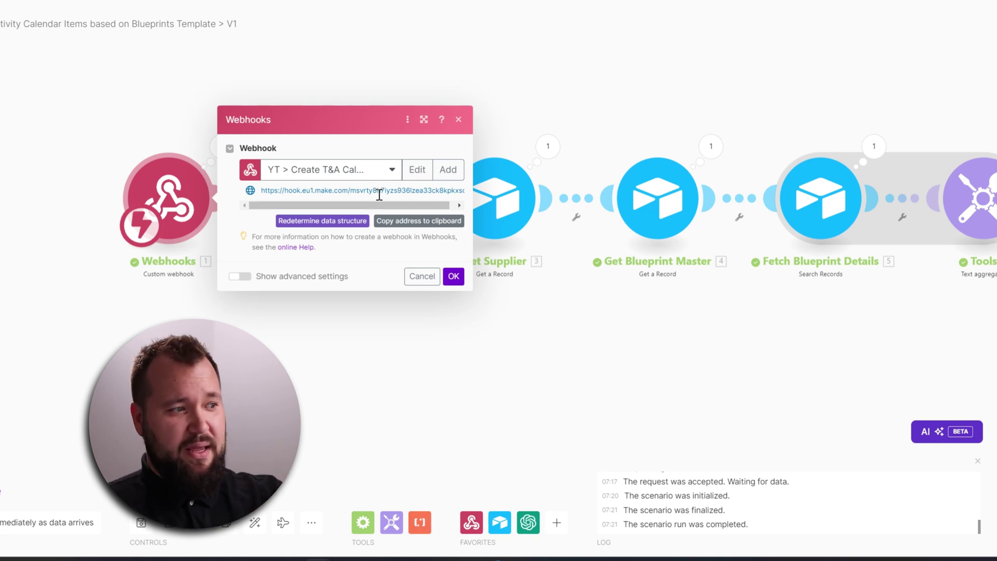
click(419, 223)
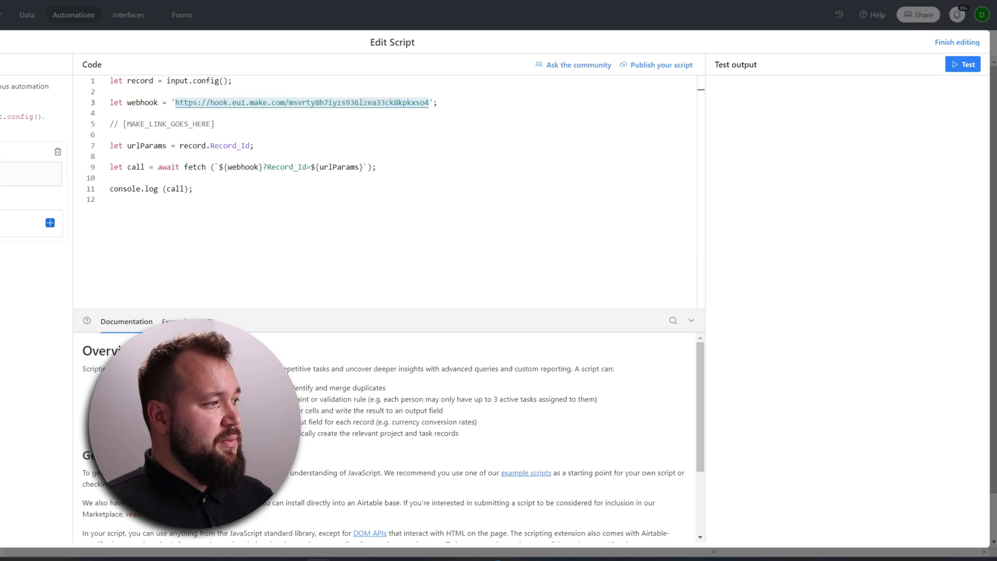
Confirm Record_Id maps to the Airtable record ID, then close the script editor and return to Blueprint Details.
drag(76, 173, 31, 175)
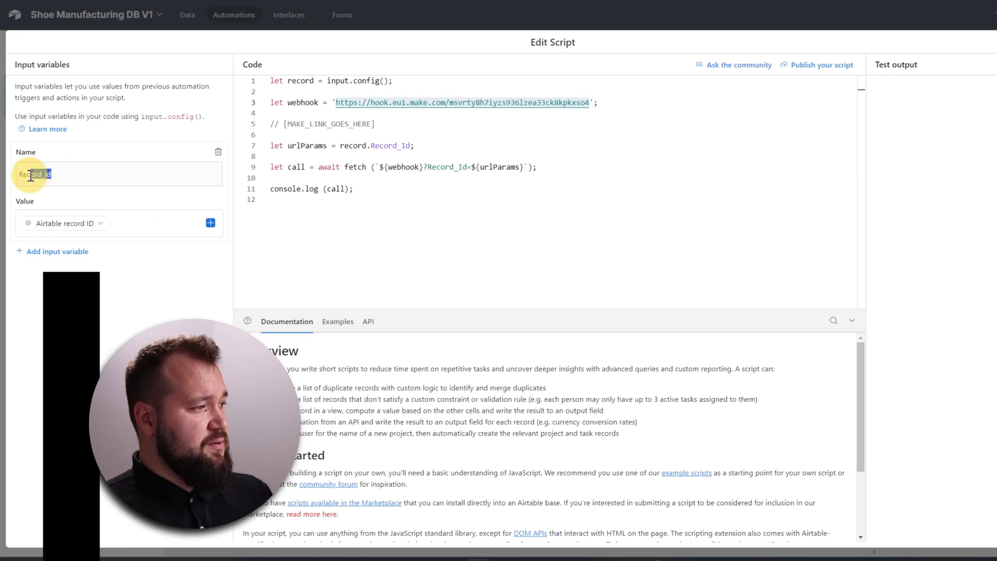
click(153, 220)
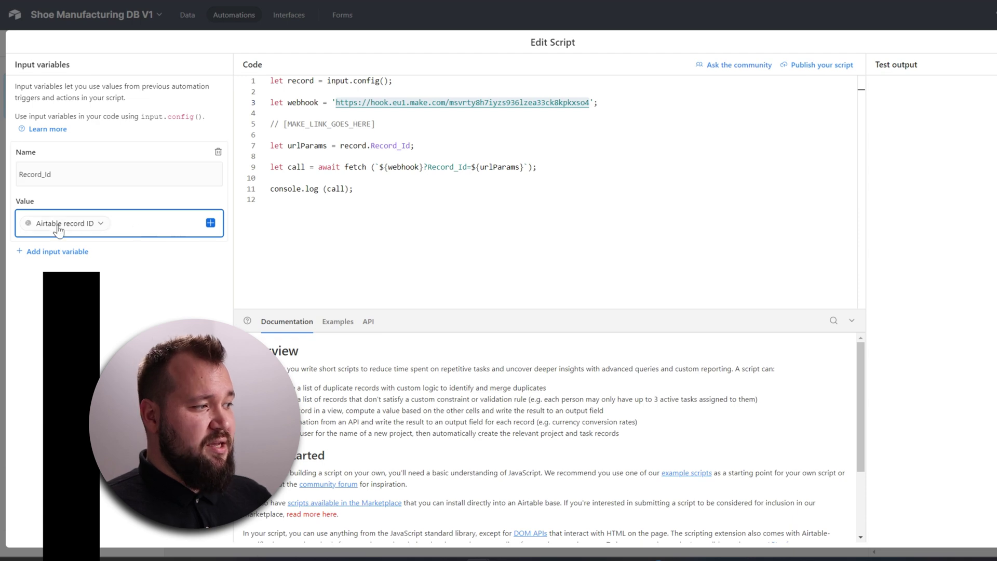
click(210, 223)
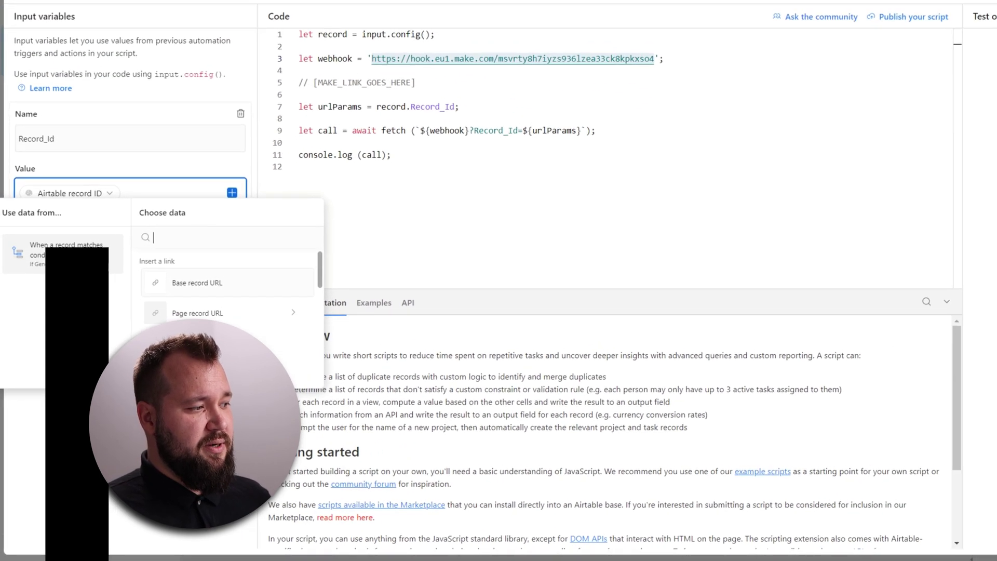
click(246, 146)
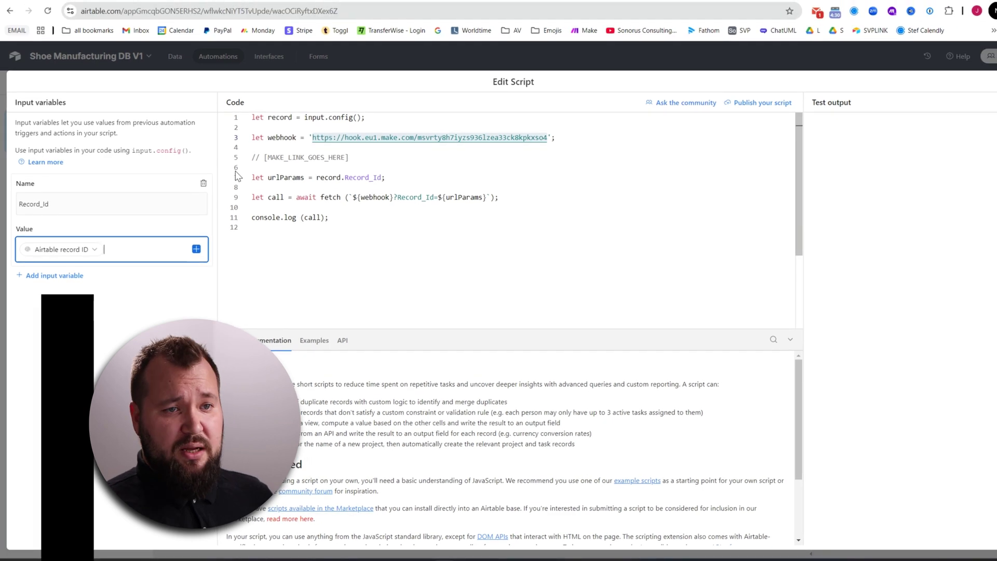
key(Escape)
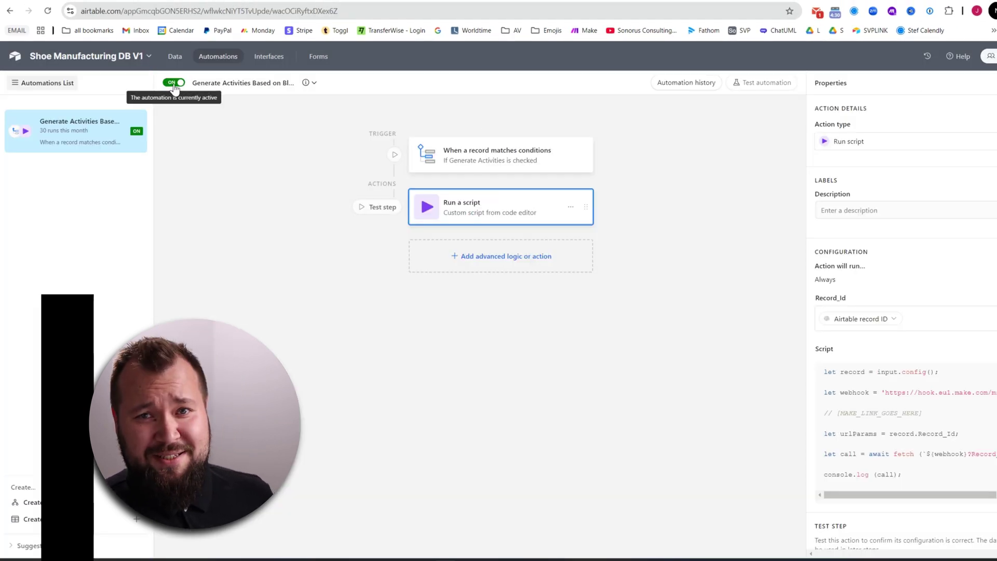
click(175, 57)
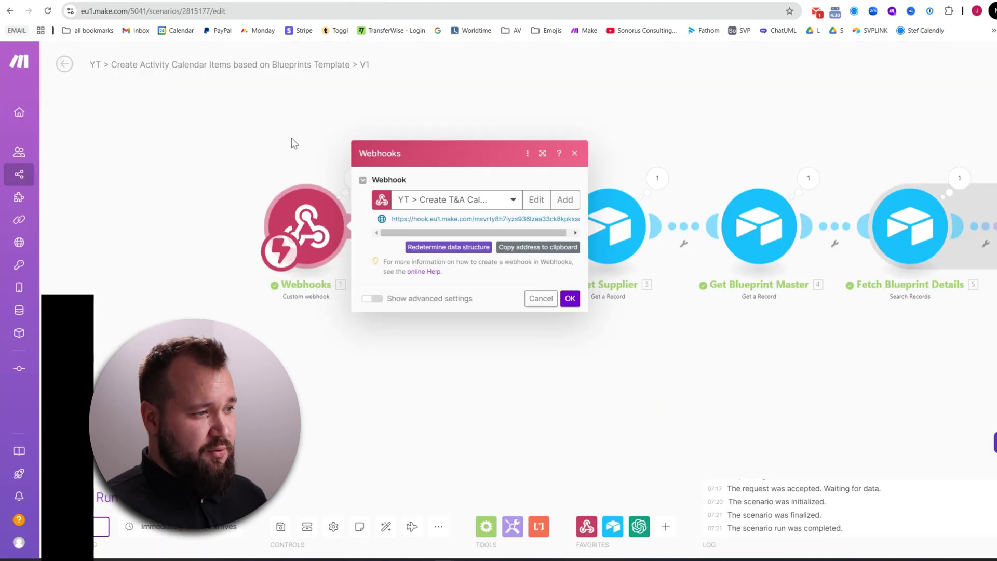
Check the Record ID mappings in the Get Project and Get Supplier modules.
click(531, 126)
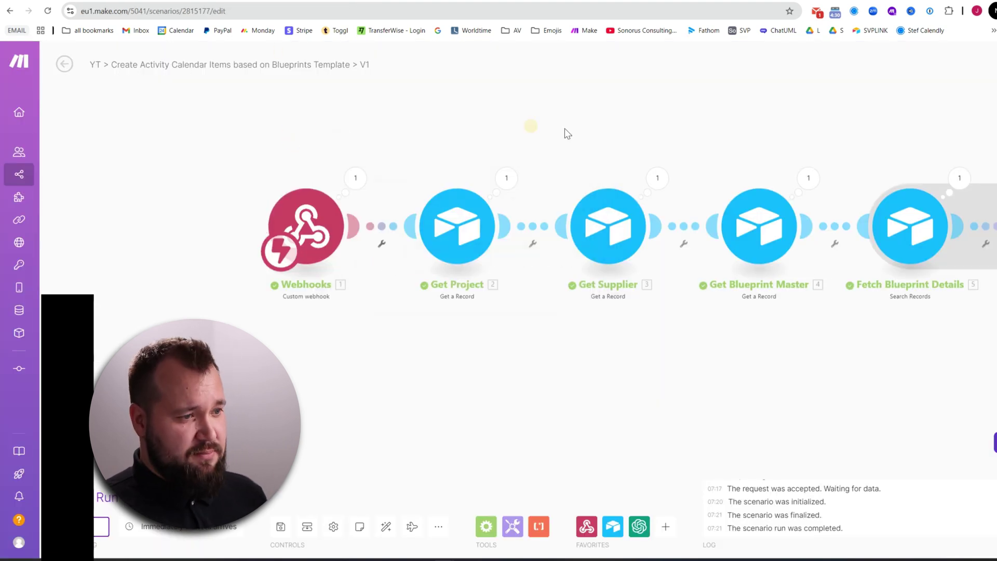
drag(566, 133, 456, 156)
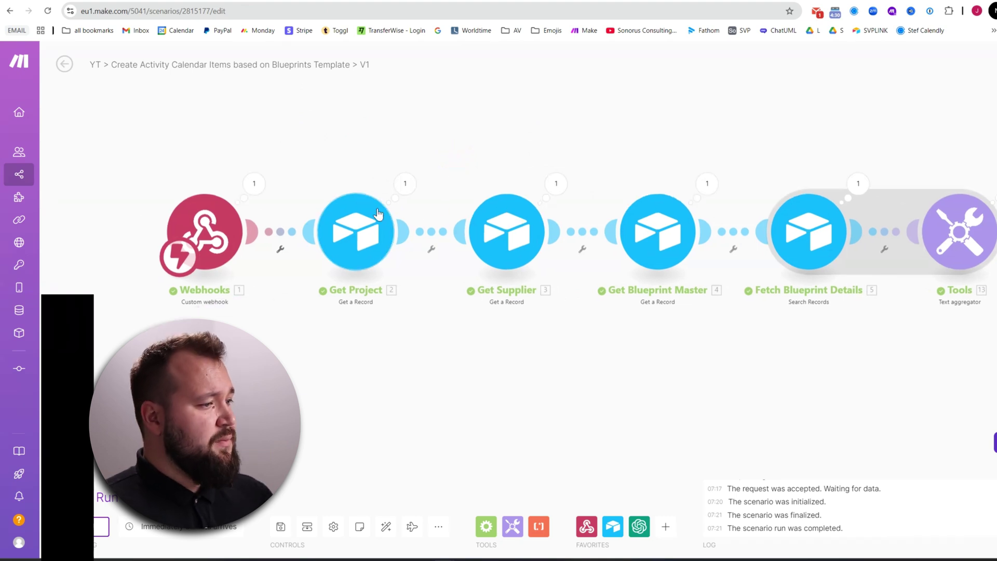
scroll(369, 152, up, 3)
click(361, 221)
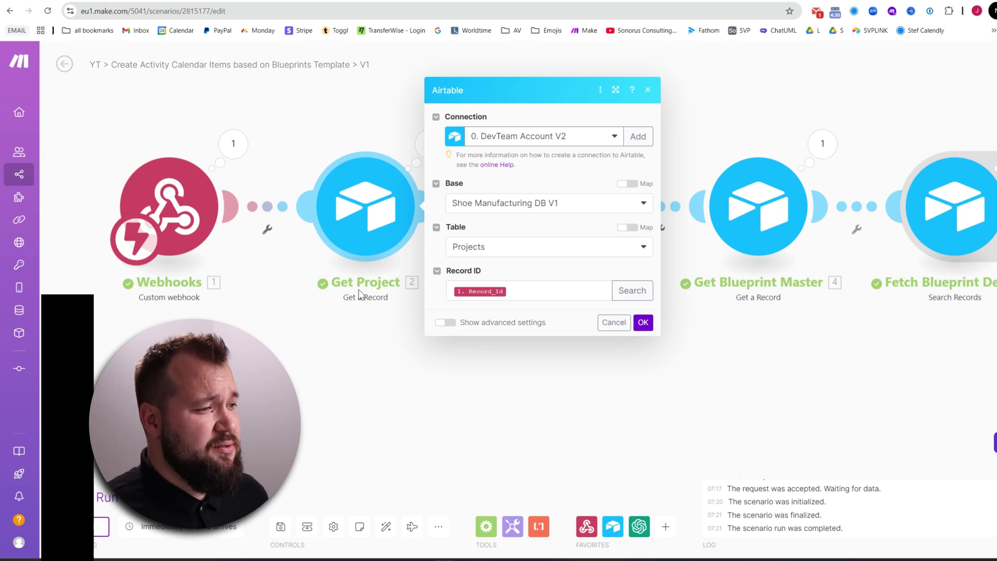
click(663, 375)
click(458, 220)
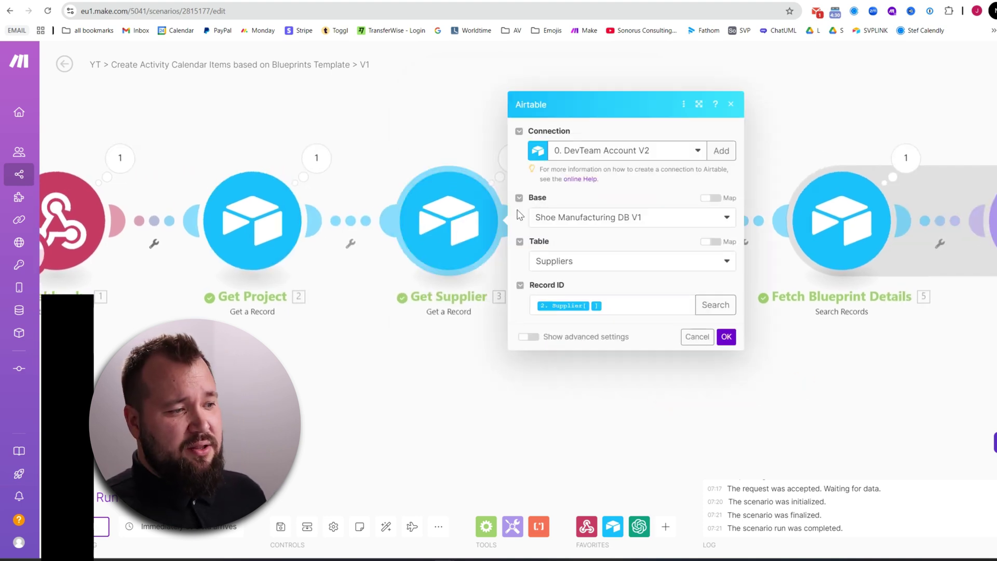
click(630, 303)
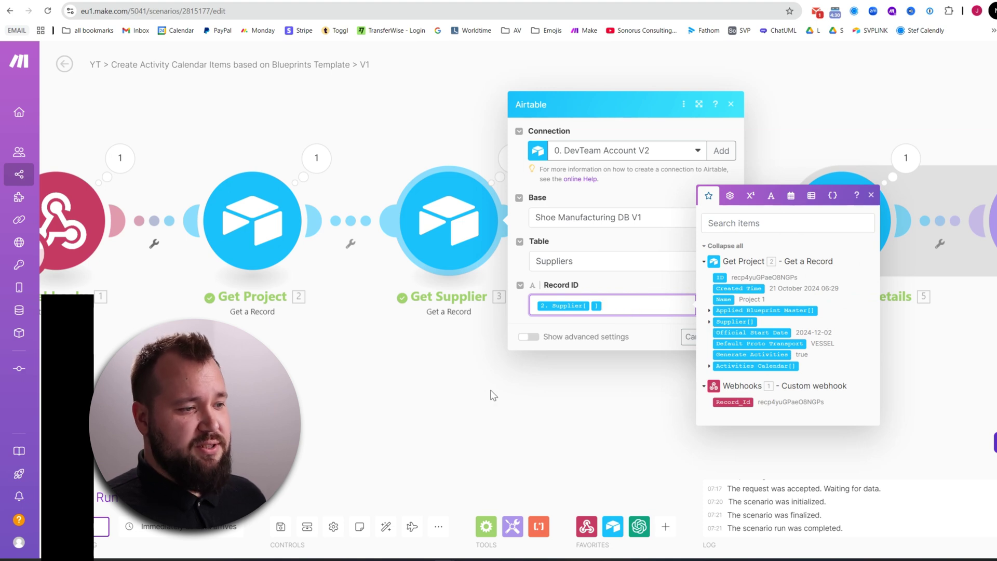
Check the Record ID mapping in Get Blueprint Master and open Fetch Blueprint Details.
drag(493, 395, 251, 377)
click(409, 206)
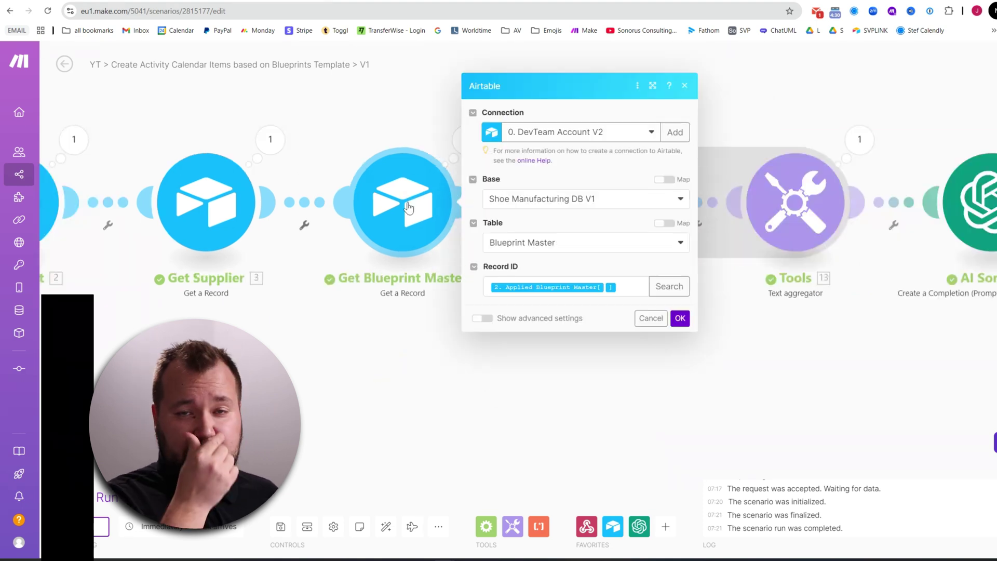
click(631, 285)
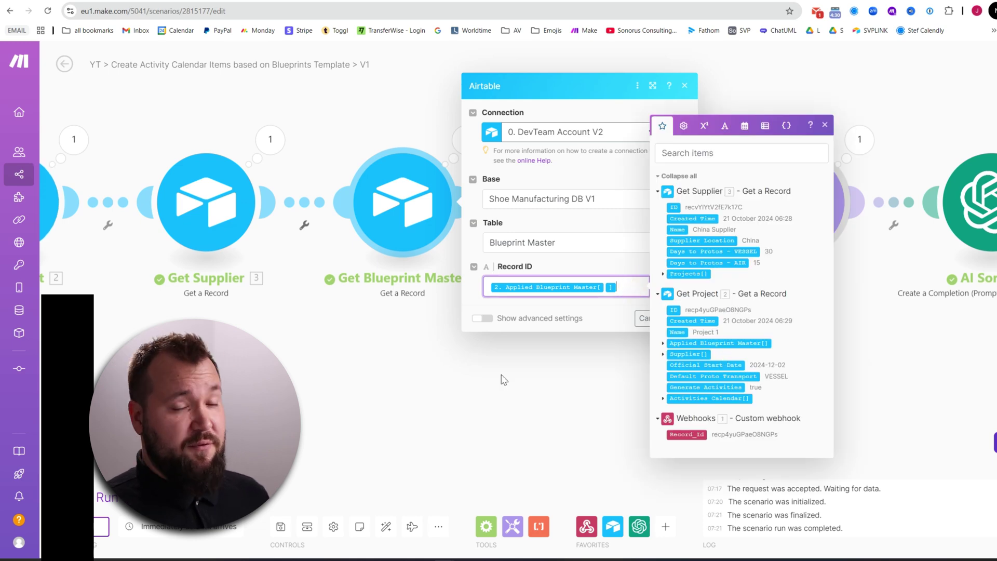
drag(503, 379, 346, 383)
click(451, 216)
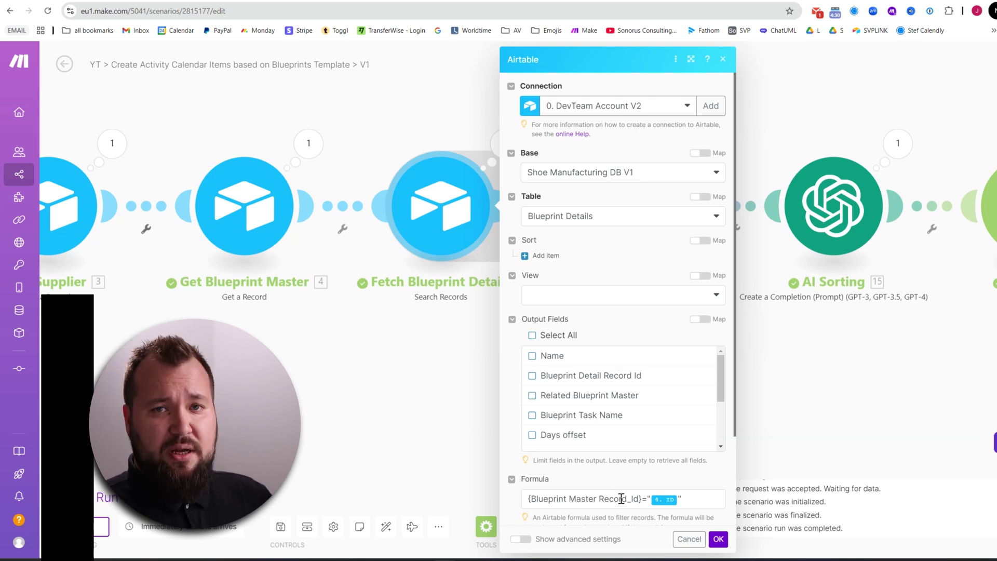
key(ctrl+Tab)
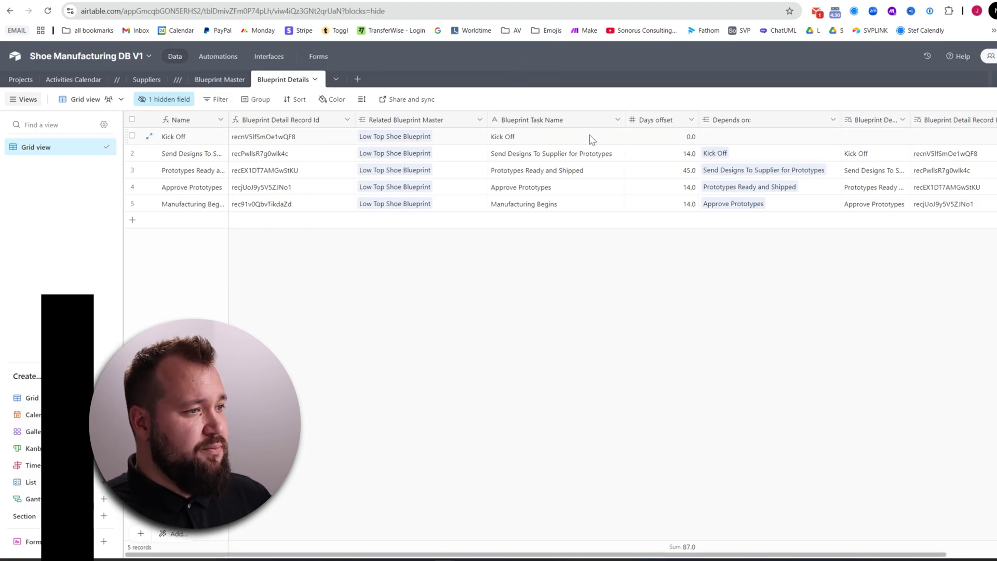
Unhide Blueprint Master Record_Id in Blueprint Details and widen its column to show all five values.
scroll(604, 156, right, 3)
scroll(416, 140, left, 3)
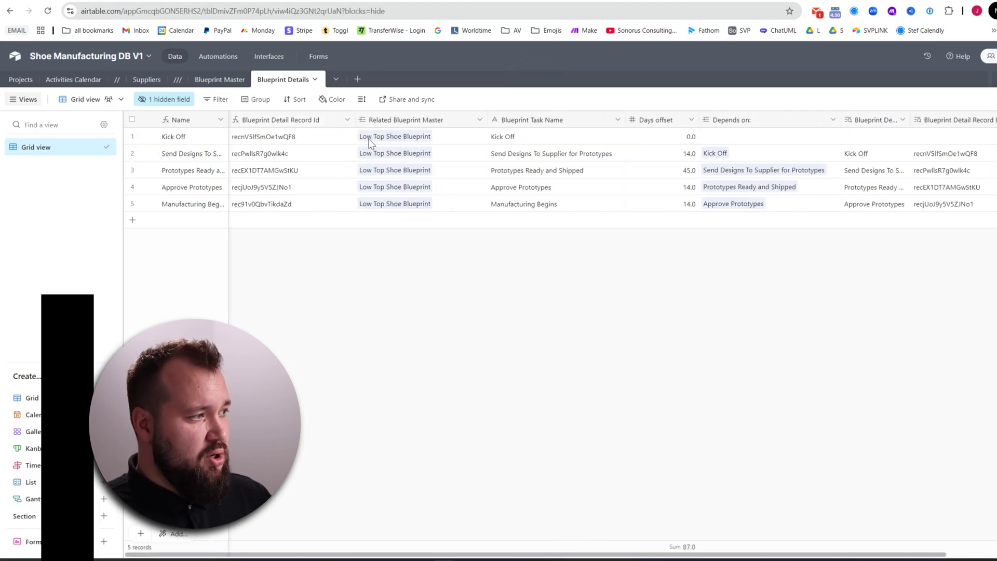
click(165, 99)
click(236, 174)
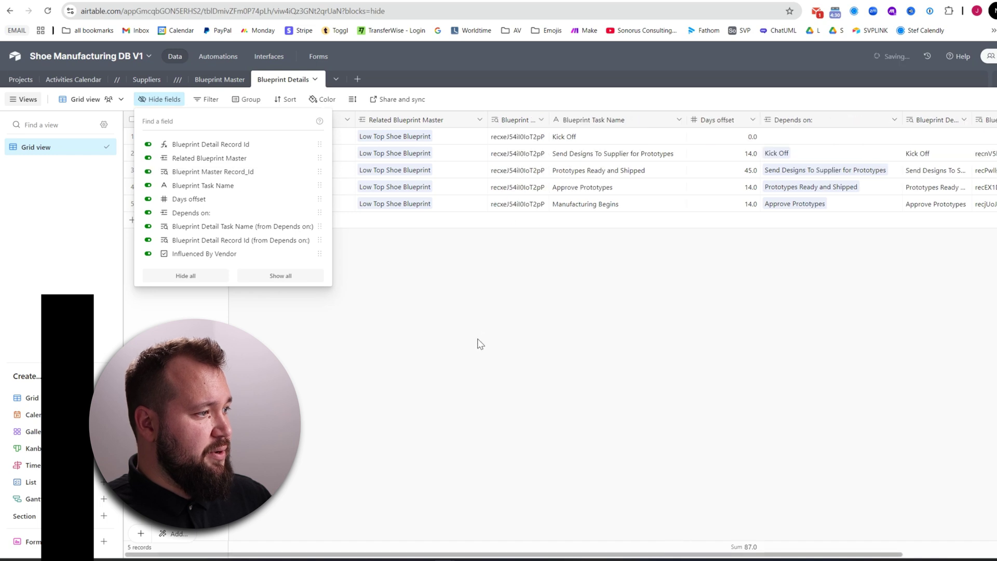
click(476, 341)
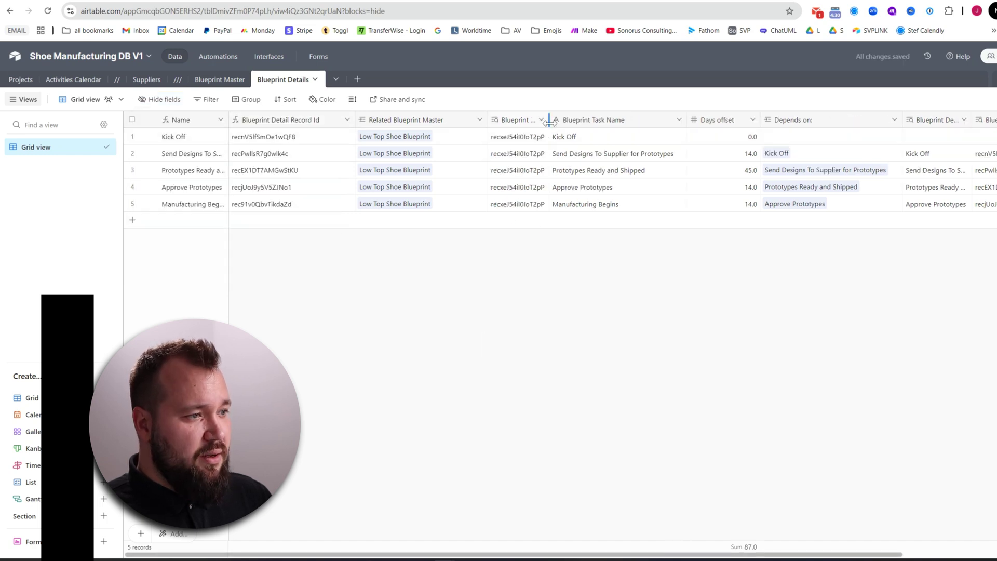
drag(549, 120, 650, 124)
drag(571, 136, 574, 207)
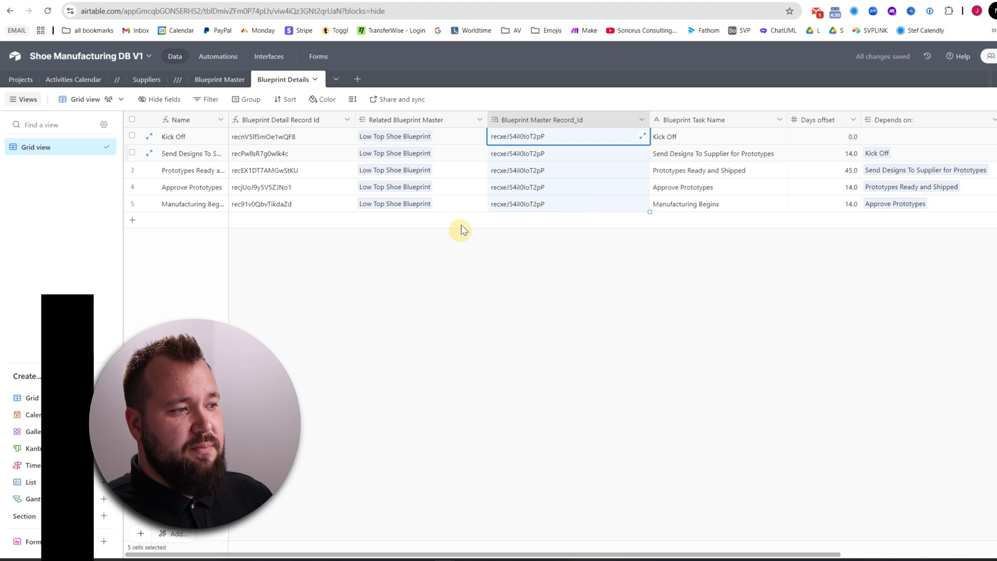
click(419, 154)
key(ctrl+Tab)
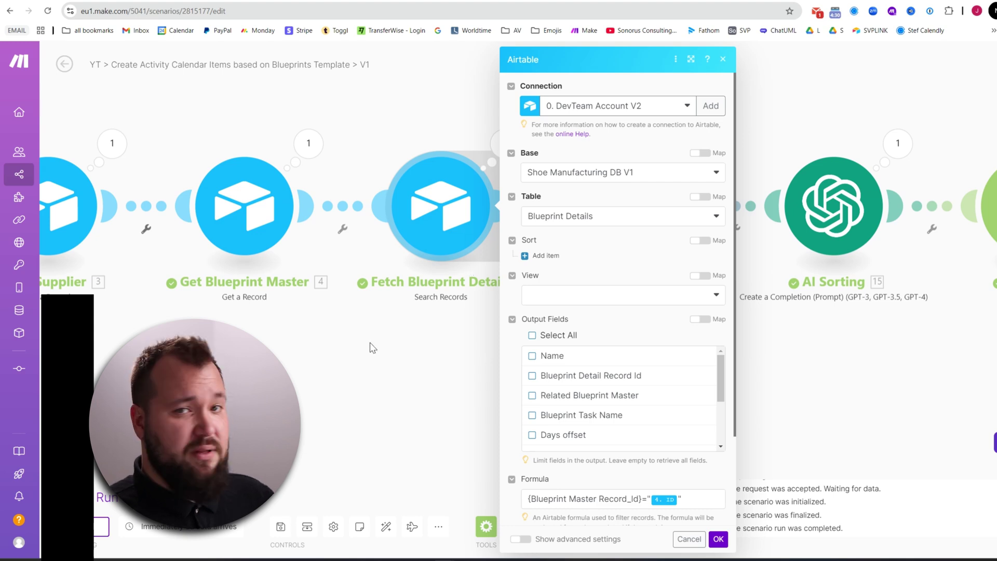
Scroll the Fetch Blueprint Details output fields down to the Limit setting.
scroll(623, 394, down, 3)
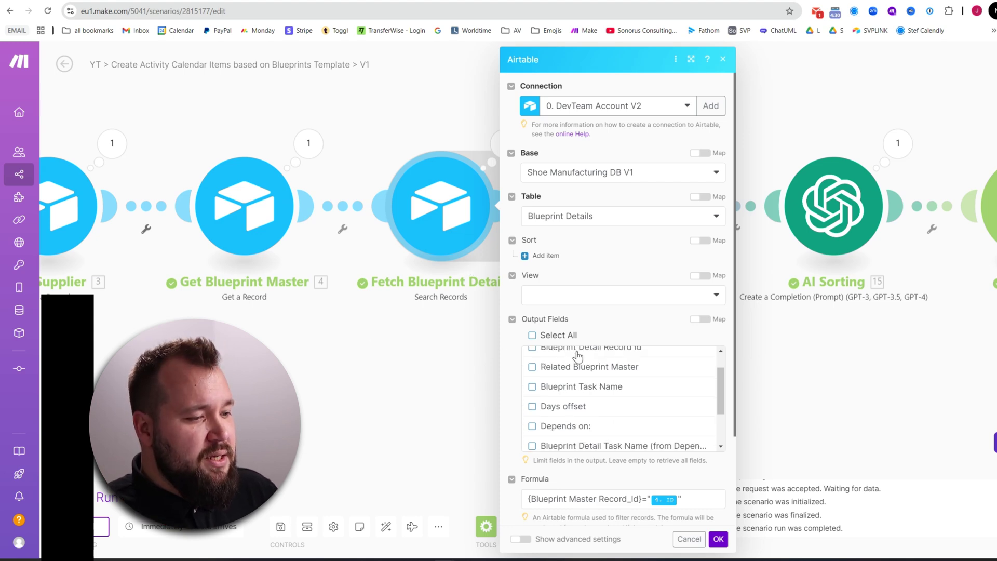
scroll(651, 461, down, 2)
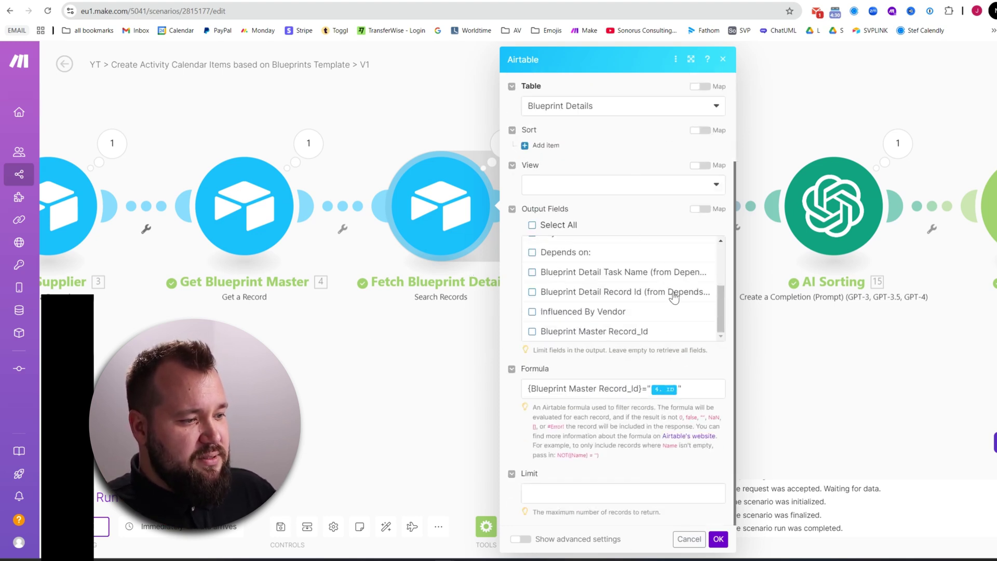
click(583, 493)
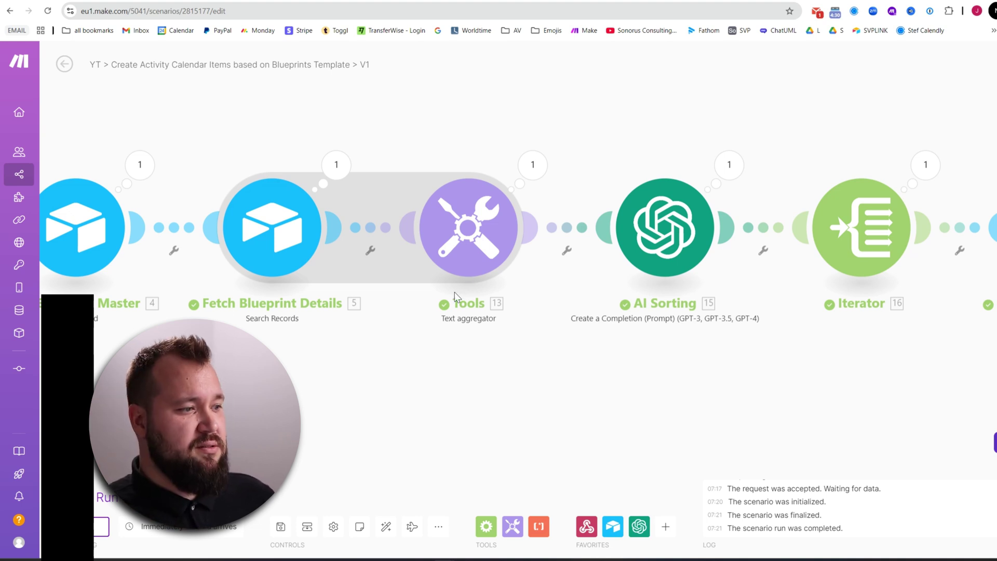
click(478, 234)
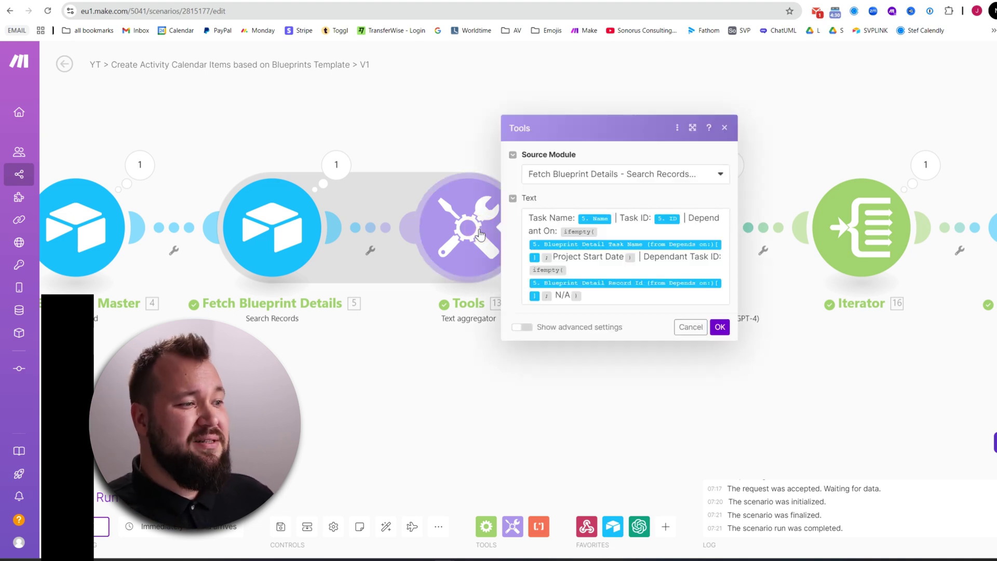
click(692, 128)
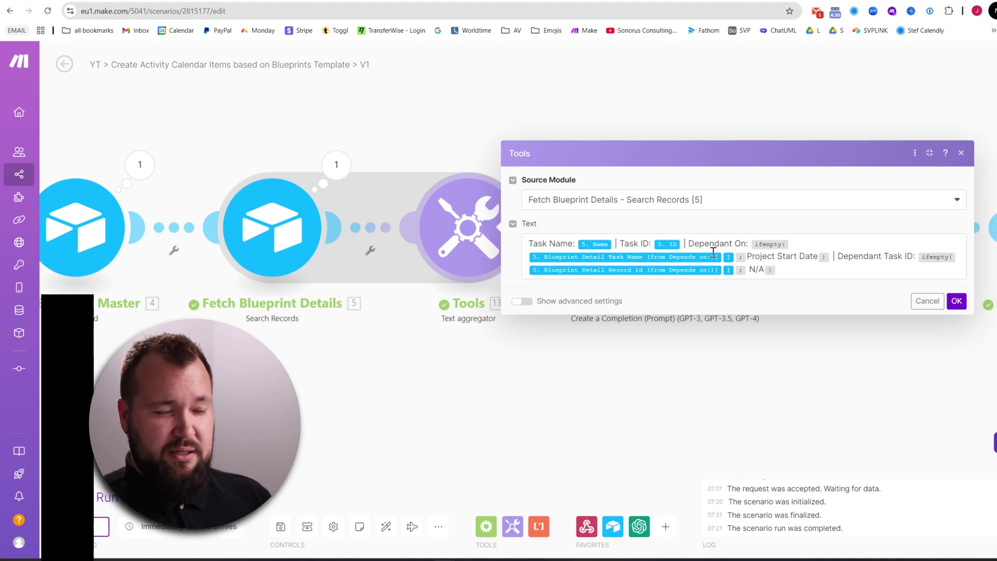
click(358, 388)
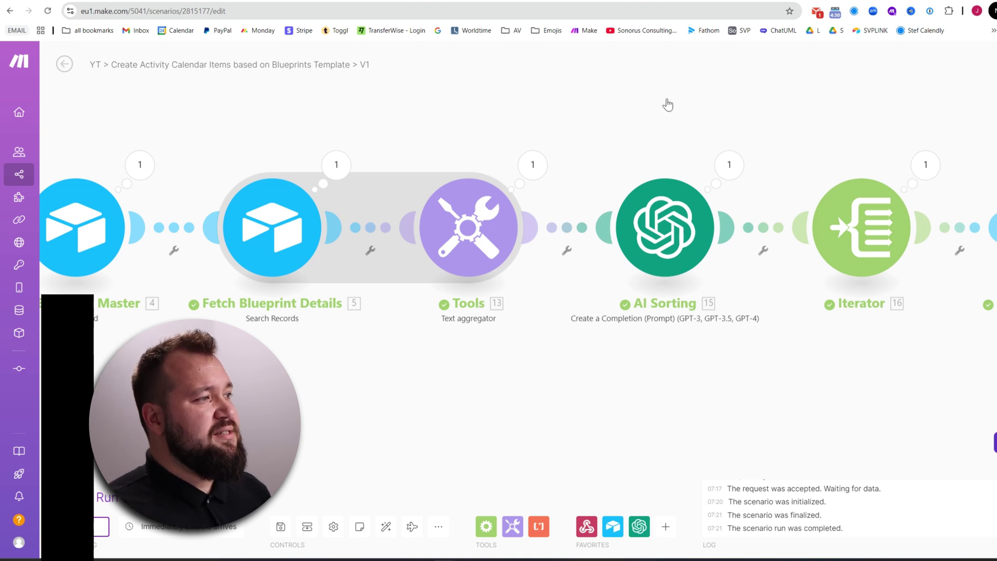
Inspect row 2's Depends on link to the Kick Off task in Blueprint Details.
key(ctrl+Tab)
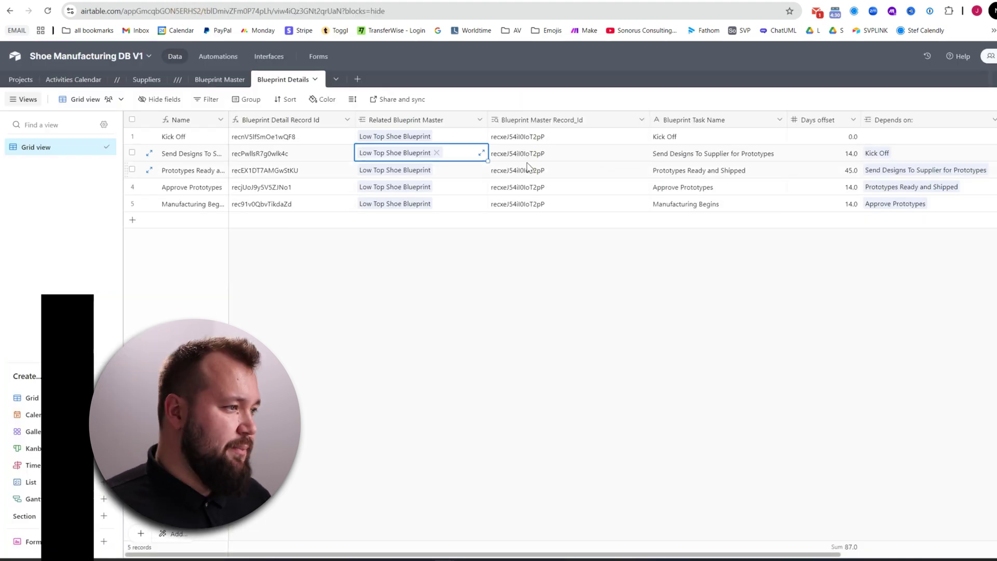
click(904, 154)
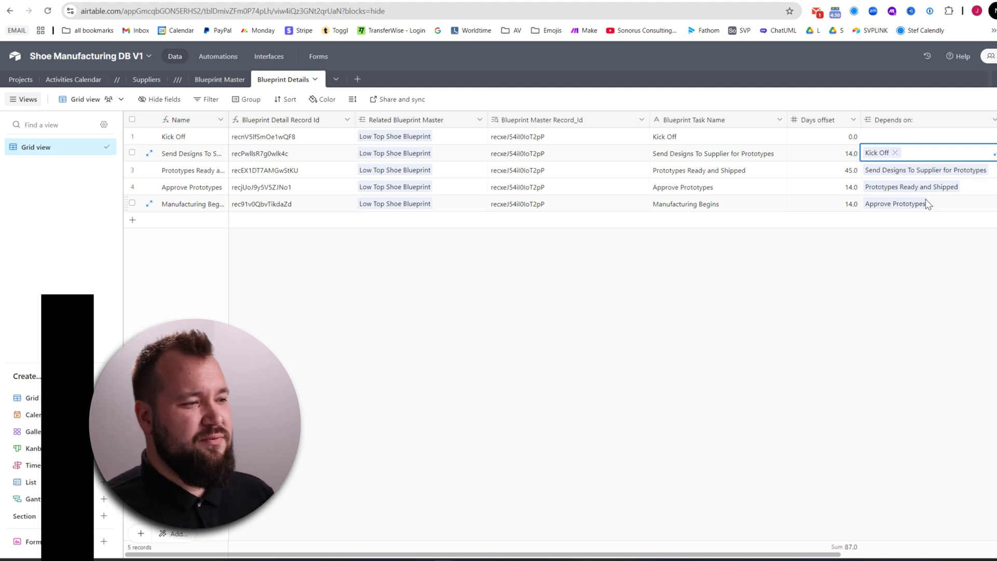
click(792, 156)
click(754, 156)
click(936, 155)
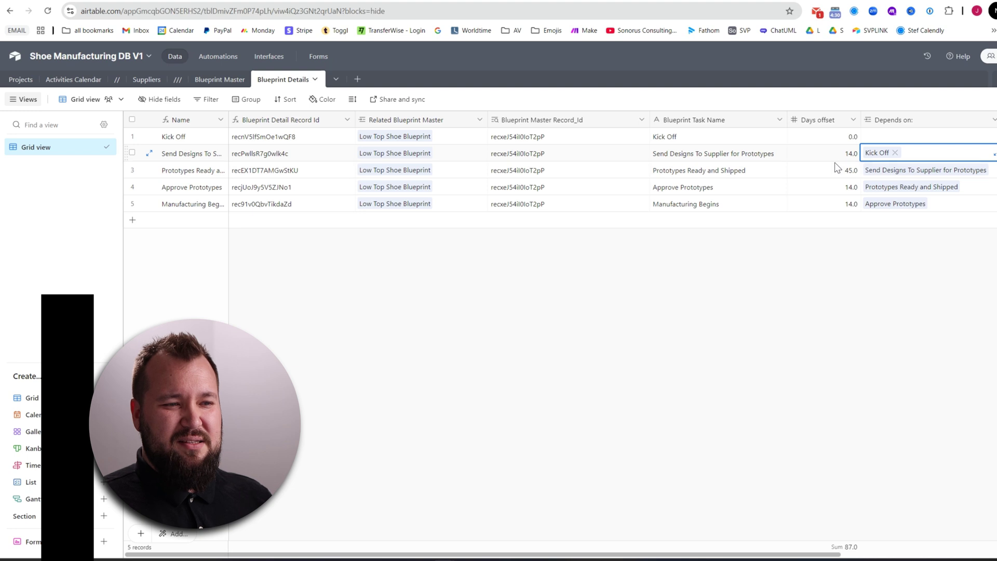
click(310, 2)
Review the Tools text aggregator settings enlarged, then open the AI Sorting module.
drag(762, 386, 670, 382)
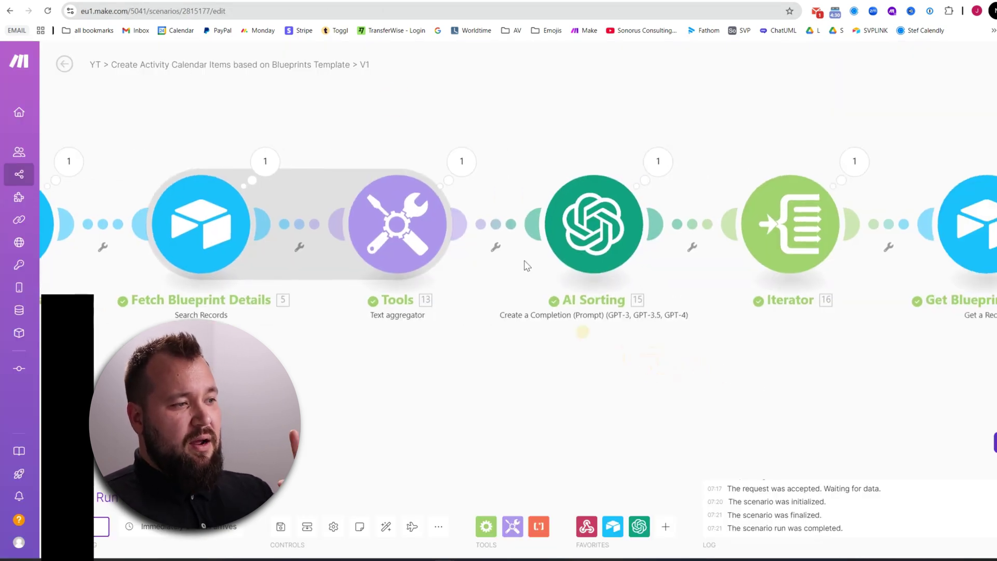
click(408, 215)
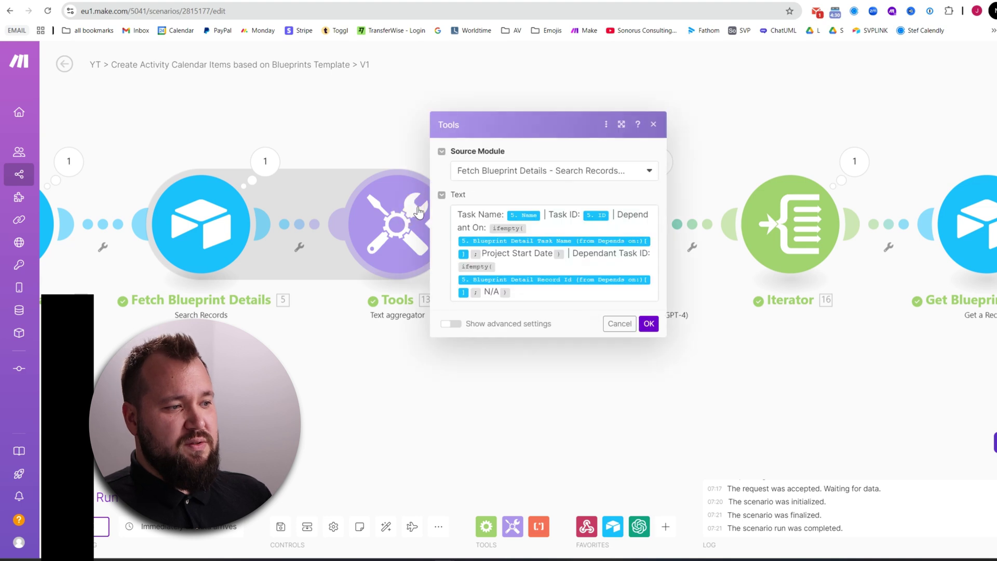
click(621, 127)
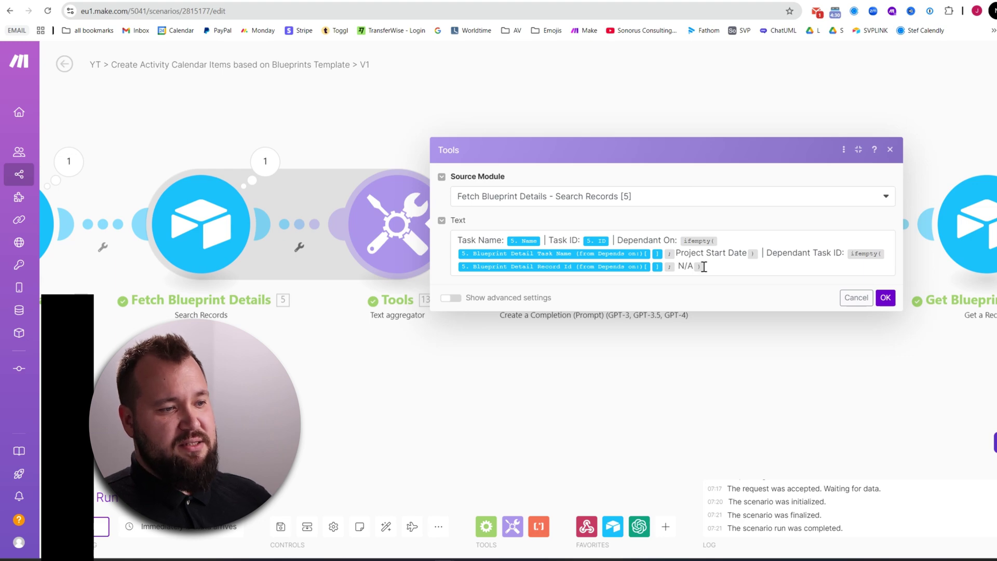
click(797, 379)
click(584, 222)
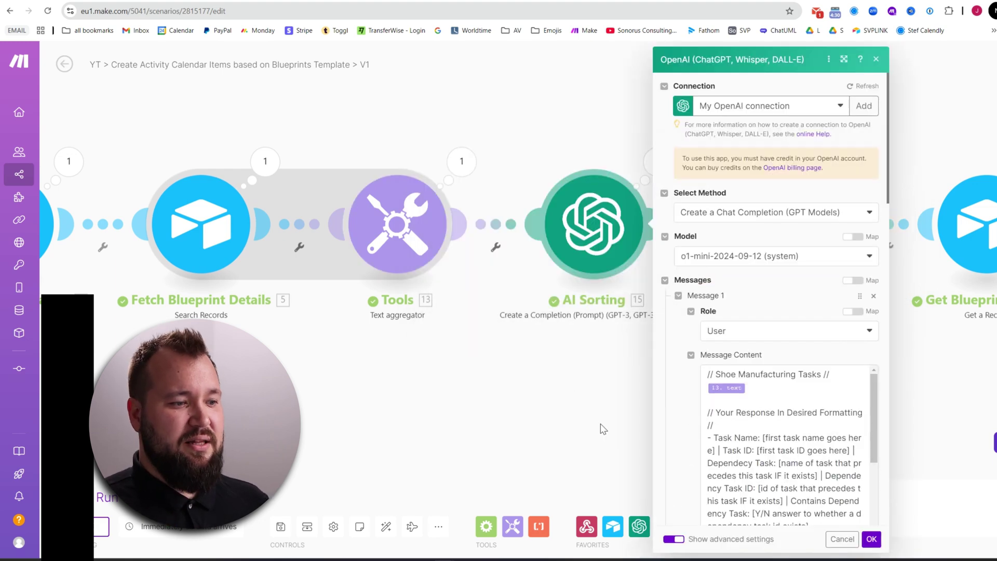
Read through the AI Sorting prompt, check Max Tokens is 50000, and confirm with OK.
drag(602, 429, 328, 390)
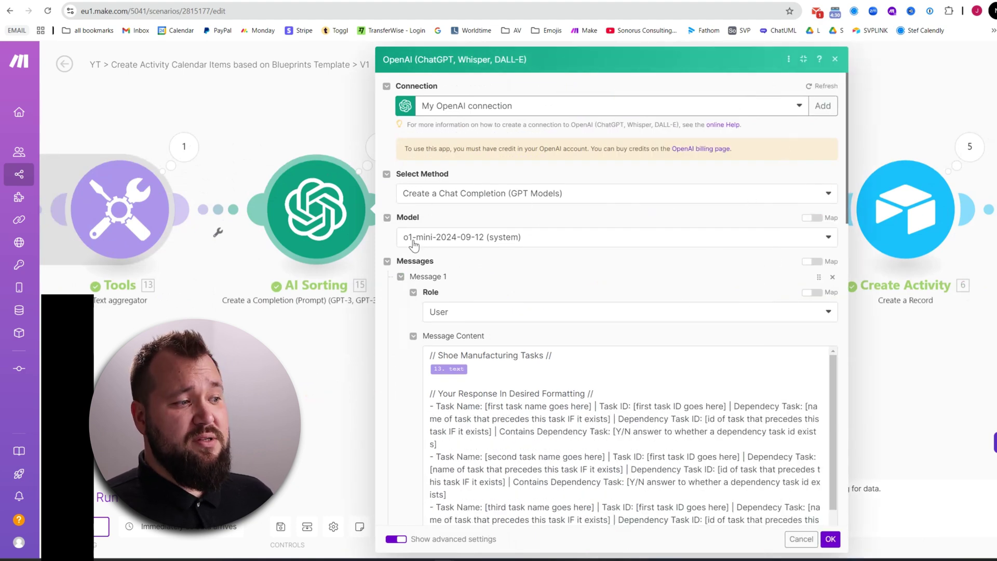
scroll(534, 199, down, 3)
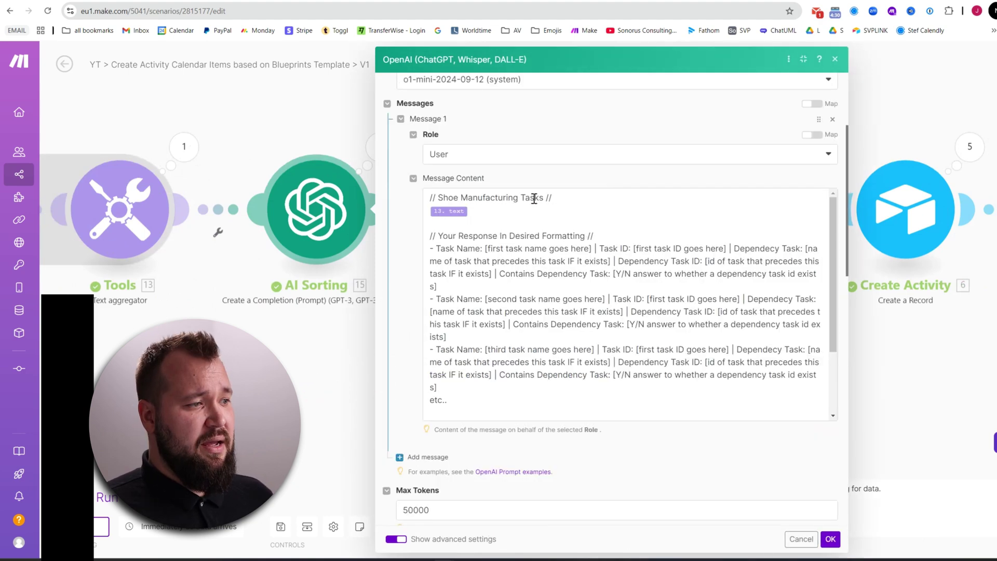
scroll(734, 300, down, 2)
scroll(733, 283, up, 2)
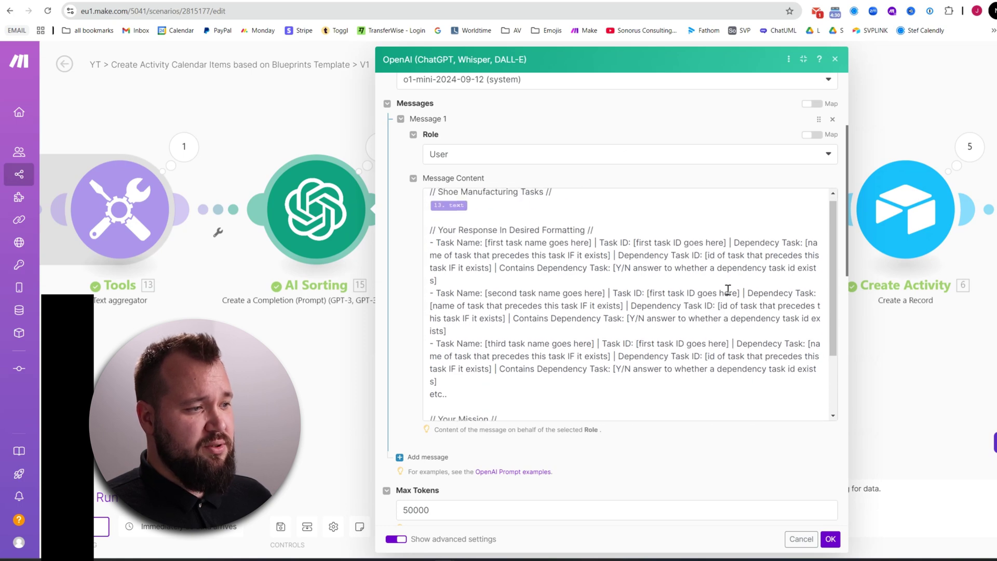
scroll(733, 282, down, 5)
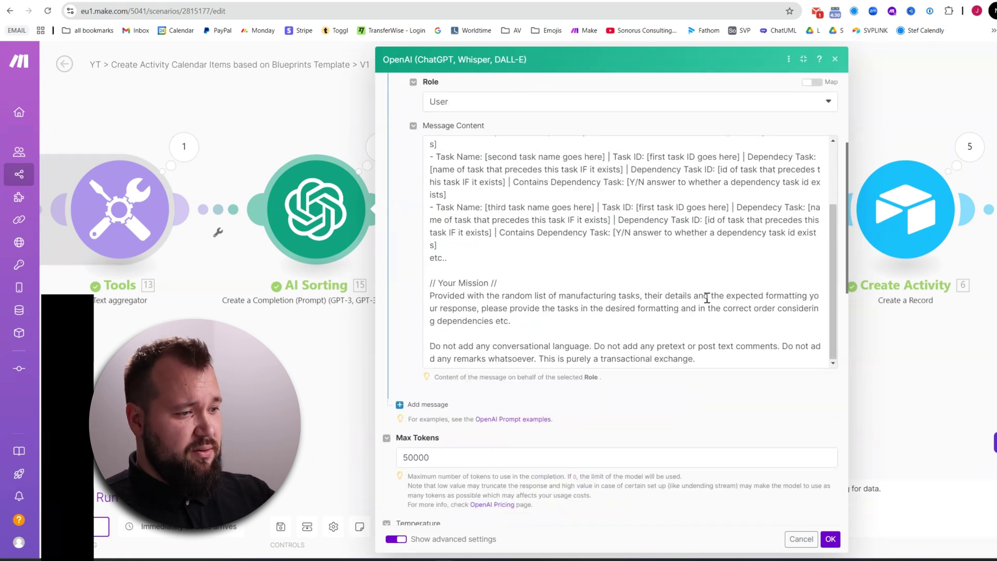
double_click(450, 459)
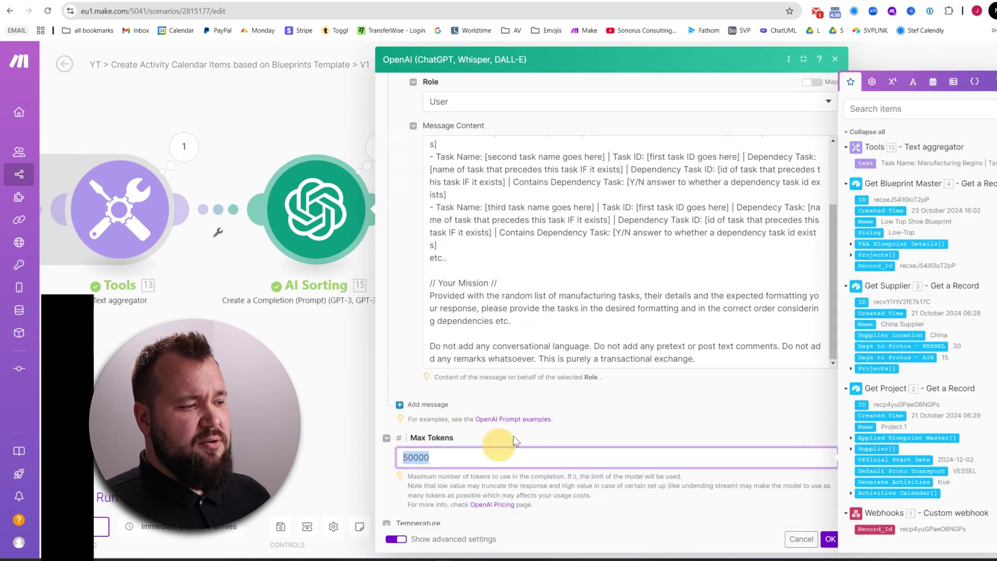
click(632, 436)
scroll(701, 424, down, 4)
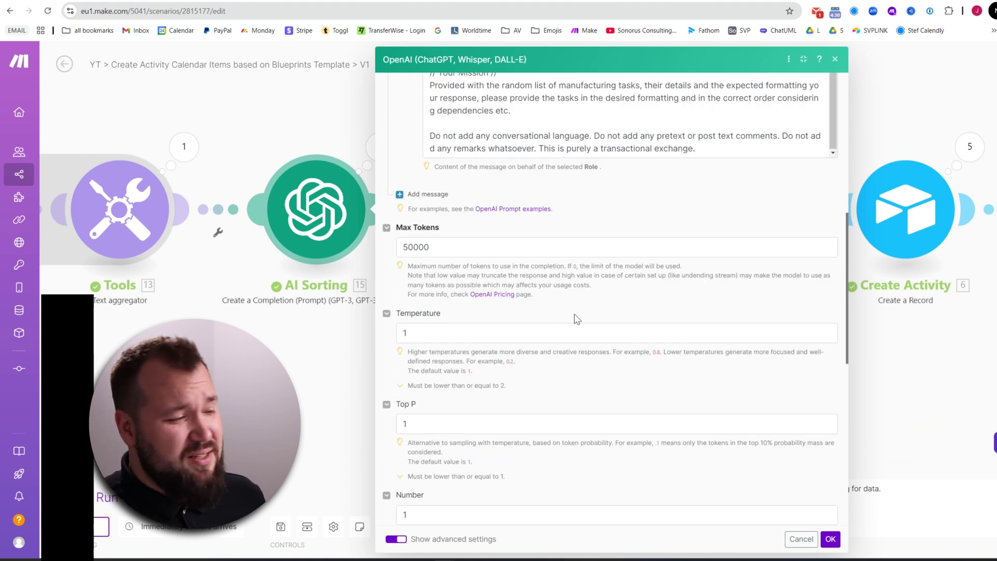
click(830, 538)
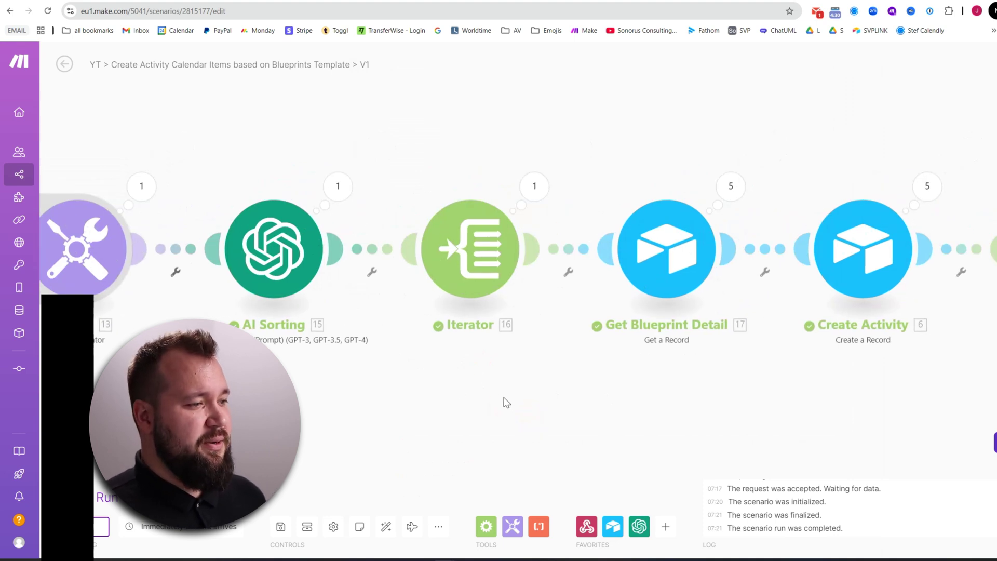
Inspect the AI Sorting module's last run output, including the Kick Off task entry.
click(473, 270)
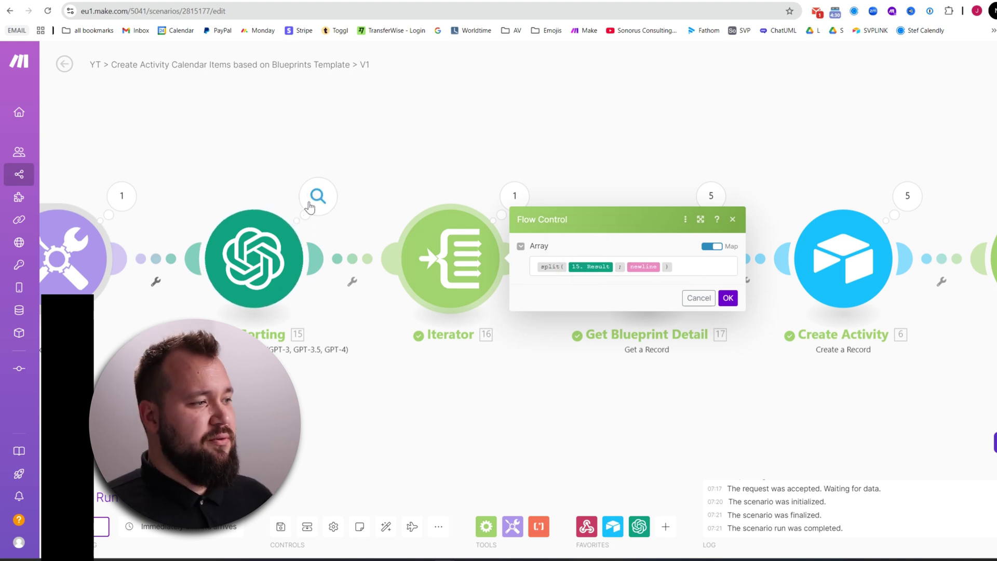
click(316, 197)
click(538, 61)
drag(426, 253, 495, 251)
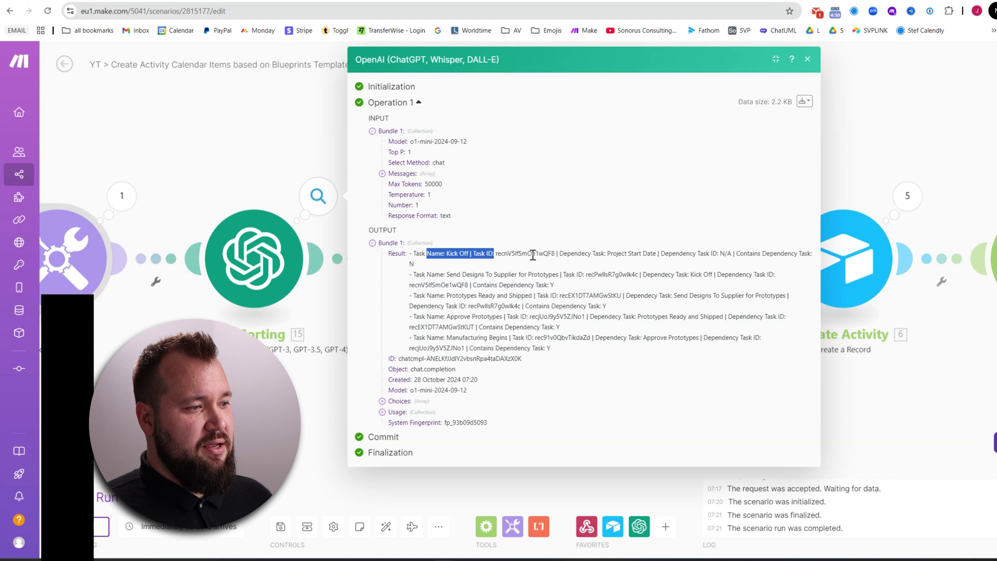
click(554, 252)
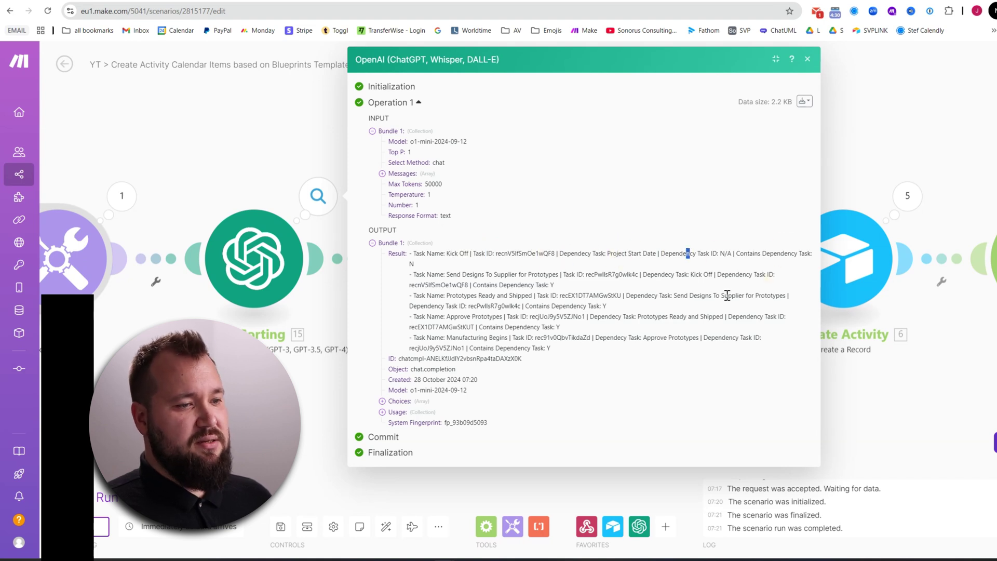
key(Escape)
Review how the Iterator splits the value, then bring up Get Blueprint Detail's settings.
click(383, 258)
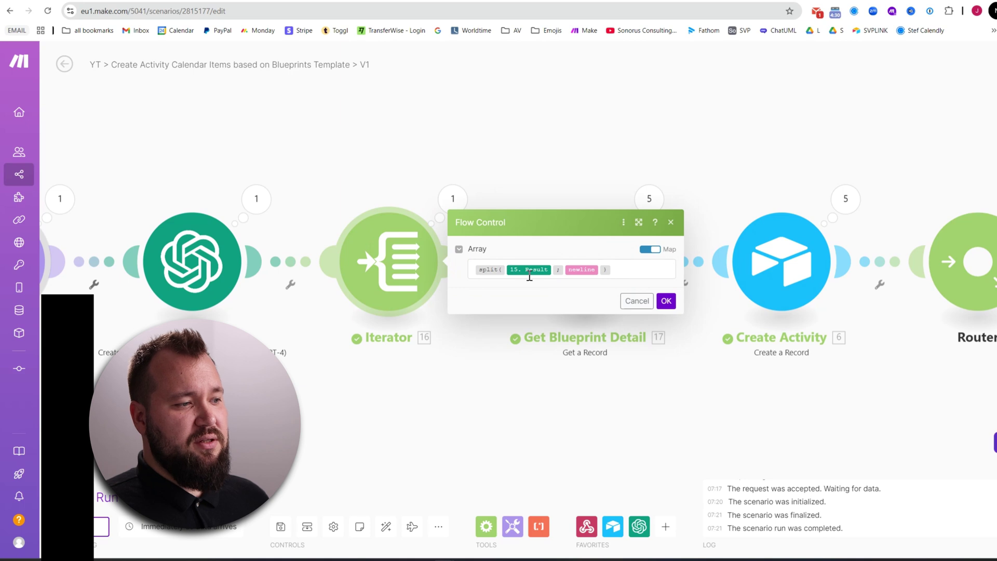
click(609, 441)
drag(650, 407, 462, 411)
click(382, 282)
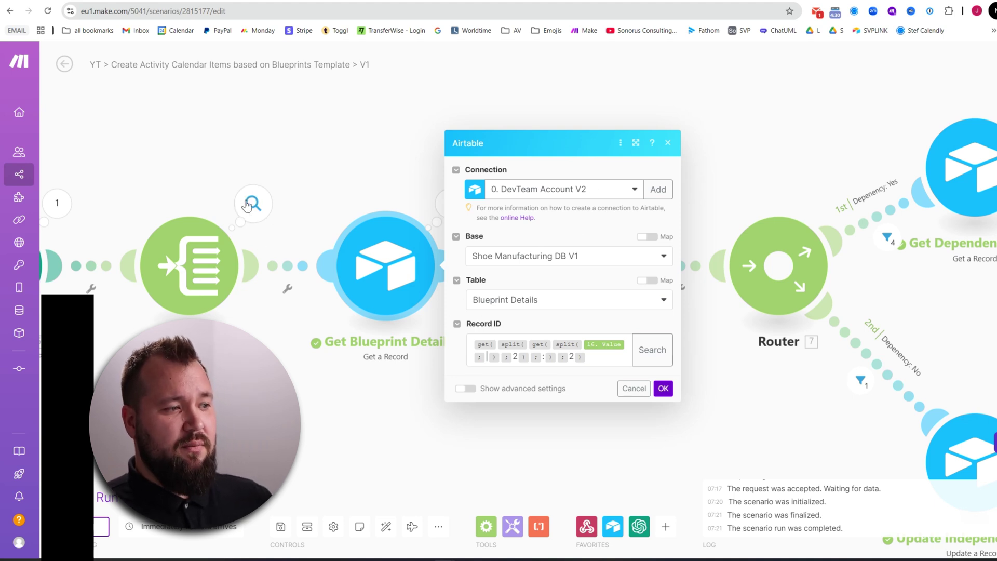
Review Create Activity's Activities Calendar field mappings and long formulas in a widened panel.
click(304, 421)
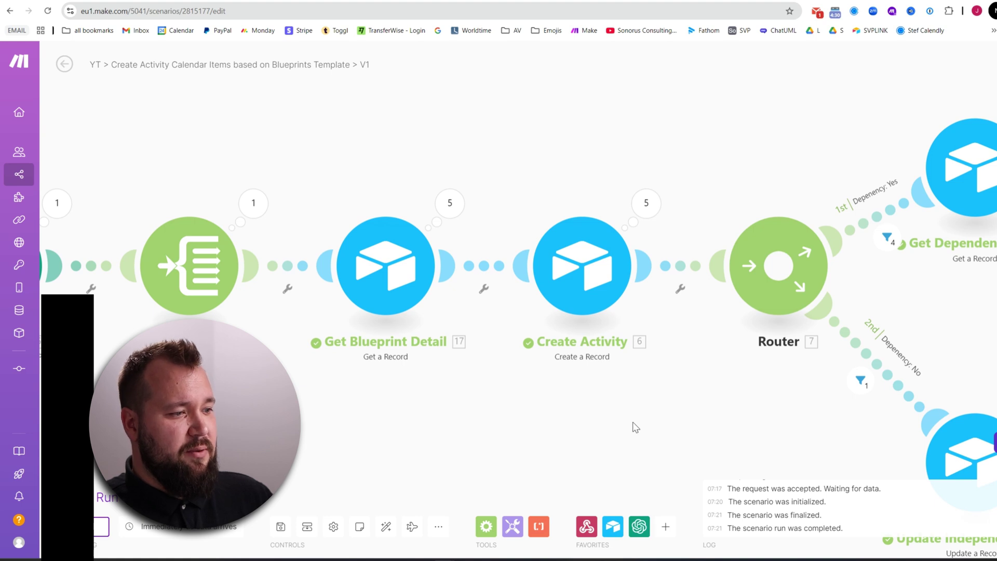
drag(635, 426, 530, 446)
click(489, 282)
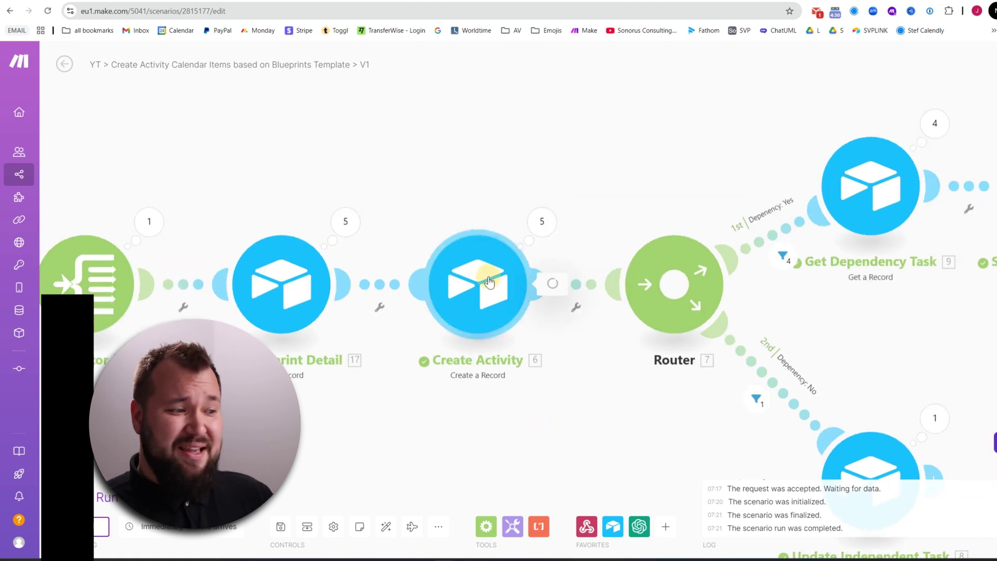
drag(458, 177, 320, 166)
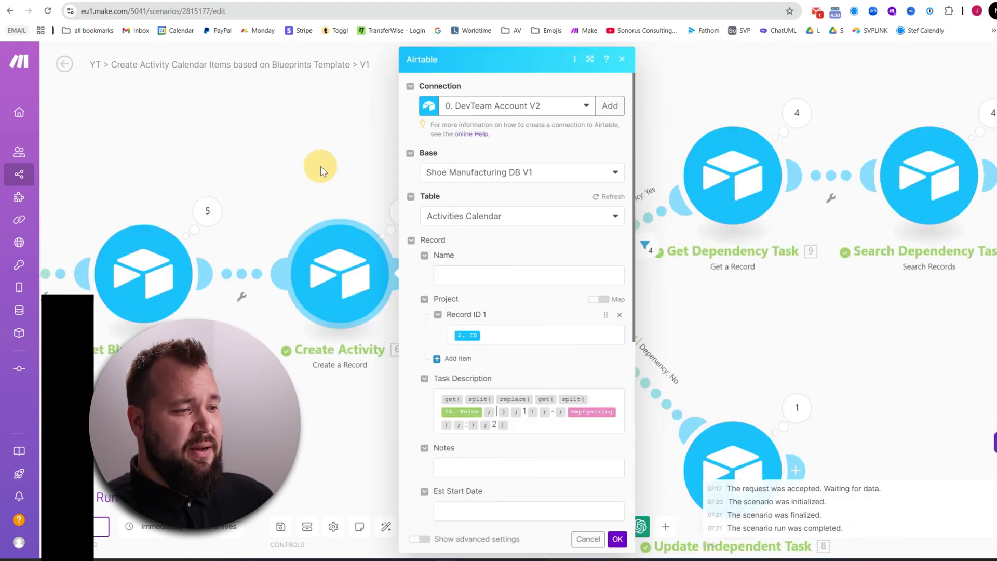
click(590, 59)
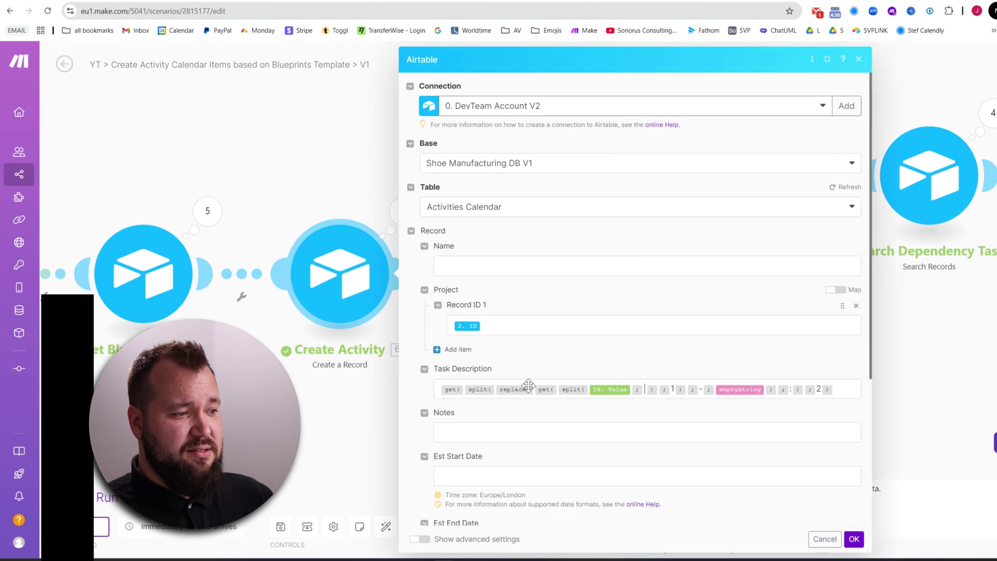
scroll(541, 318, down, 4)
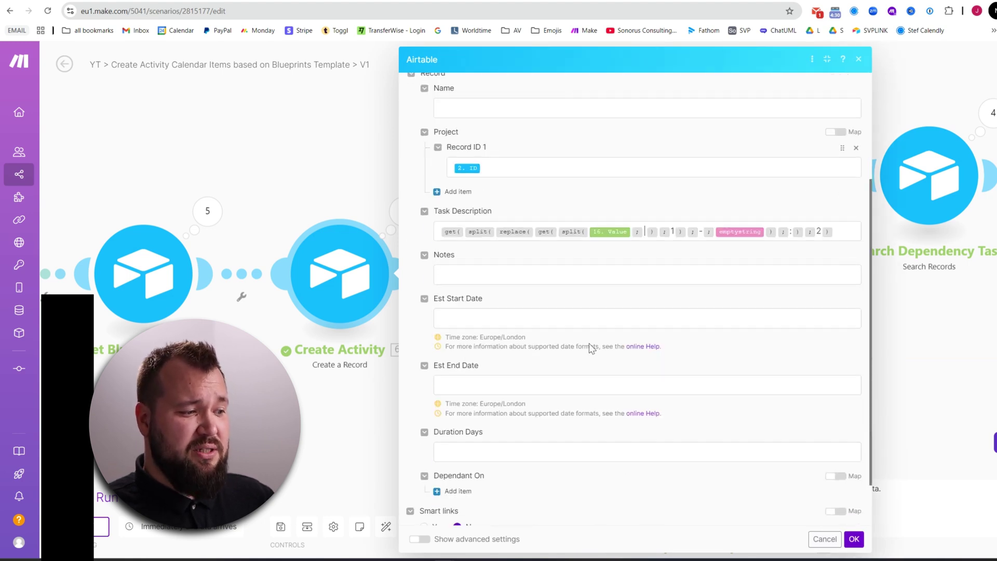
scroll(590, 349, up, 2)
scroll(679, 164, up, 1)
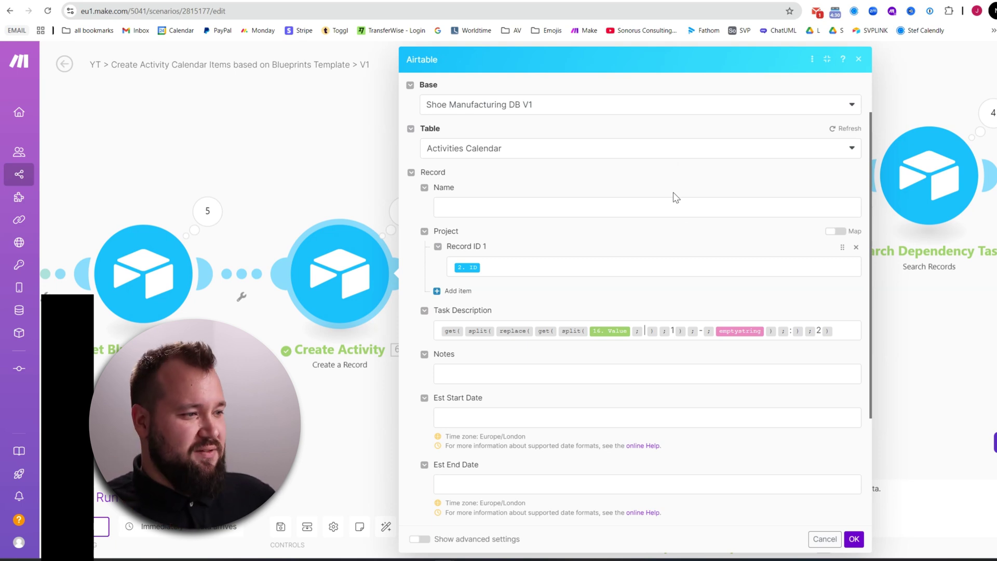
click(348, 150)
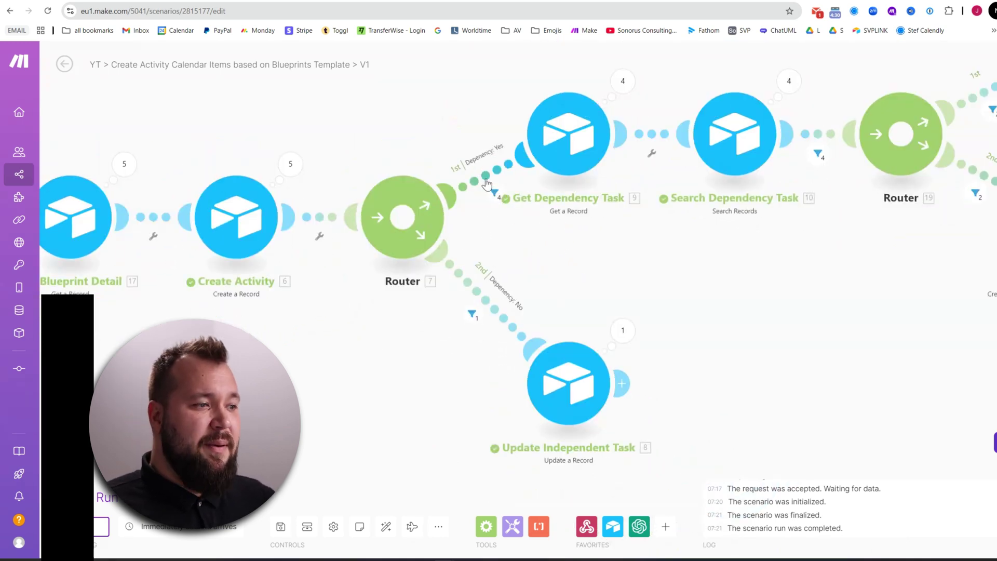
Check which bundles passed the Depenency: No route and review its N-contains filter.
click(472, 313)
click(398, 318)
click(471, 313)
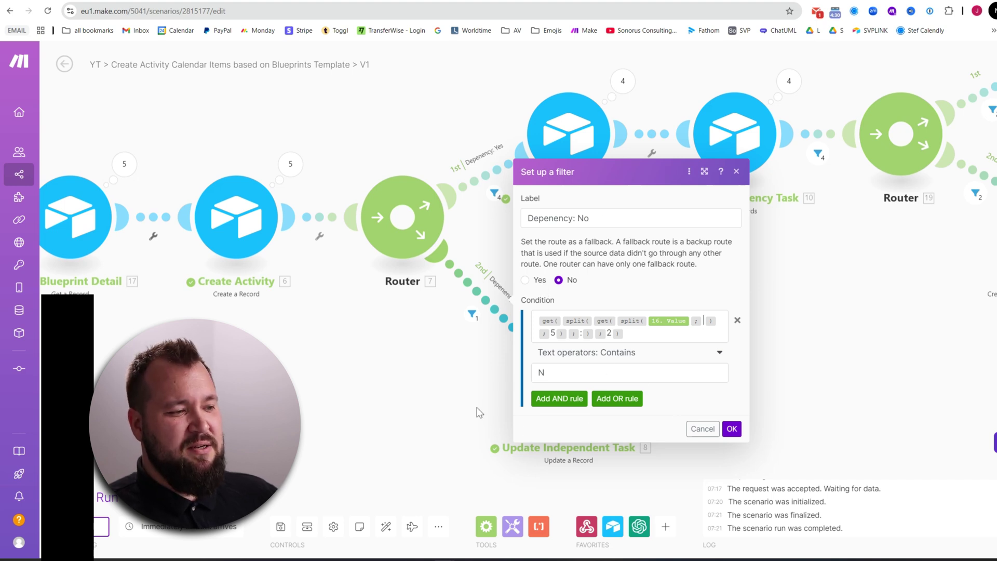
click(387, 448)
Review Update Independent Task's record ID and Est Start Date (Official Start Date plus Days).
click(531, 321)
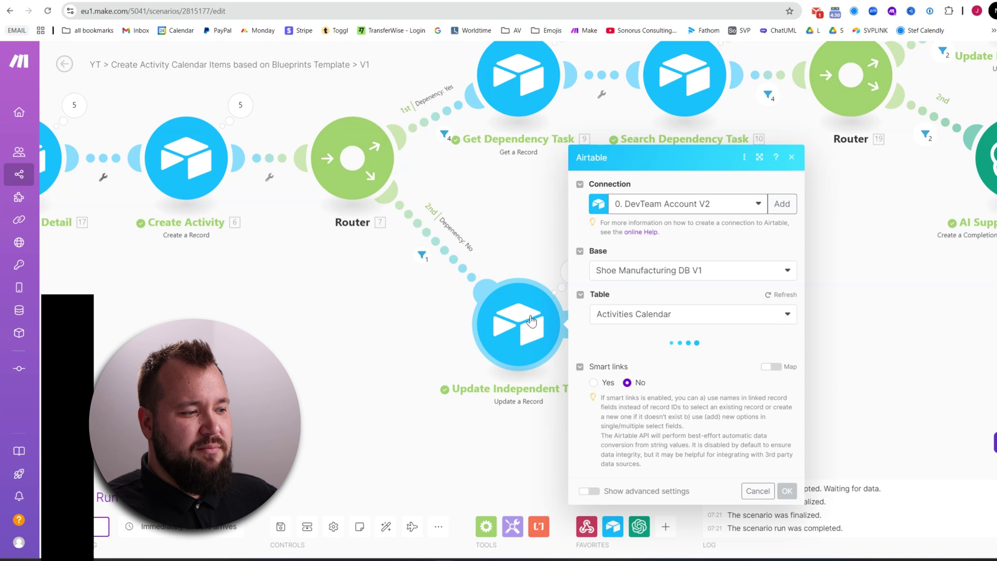
click(425, 316)
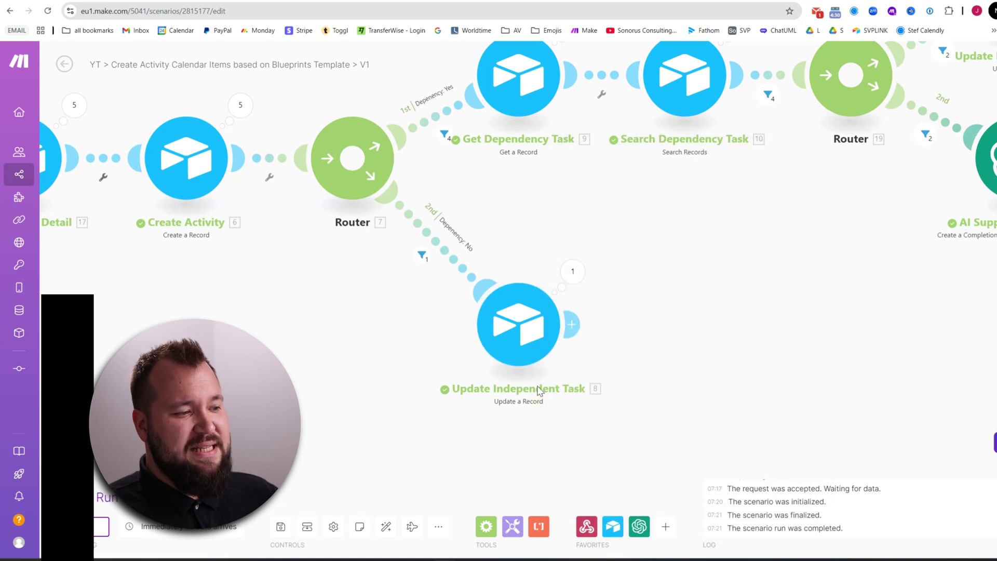
click(508, 345)
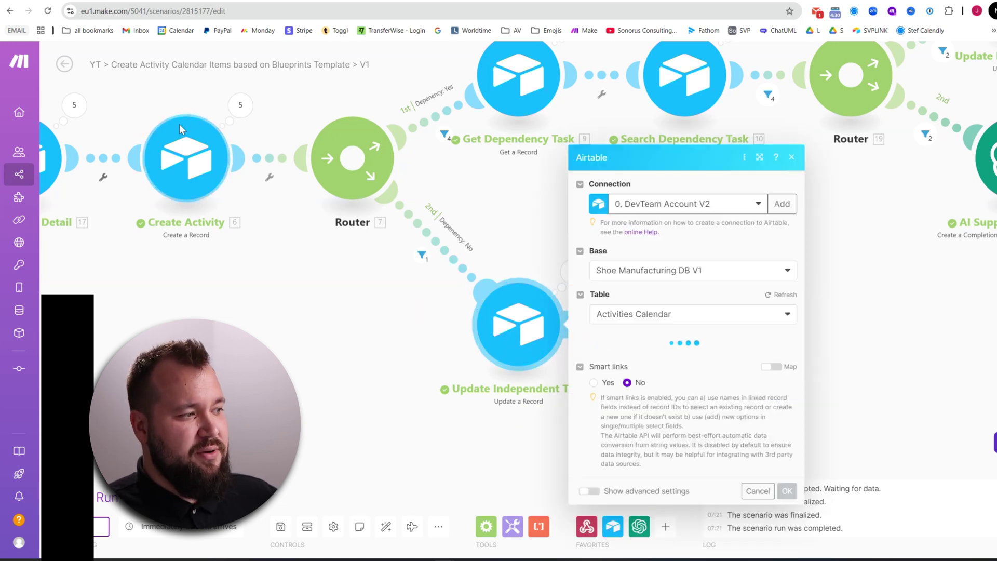
click(641, 260)
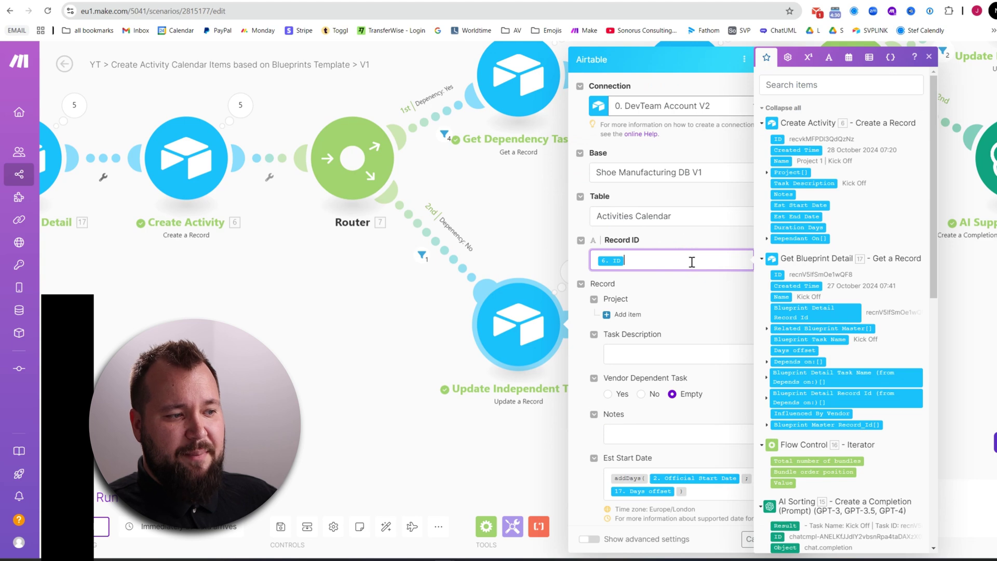
scroll(690, 260, down, 2)
click(716, 389)
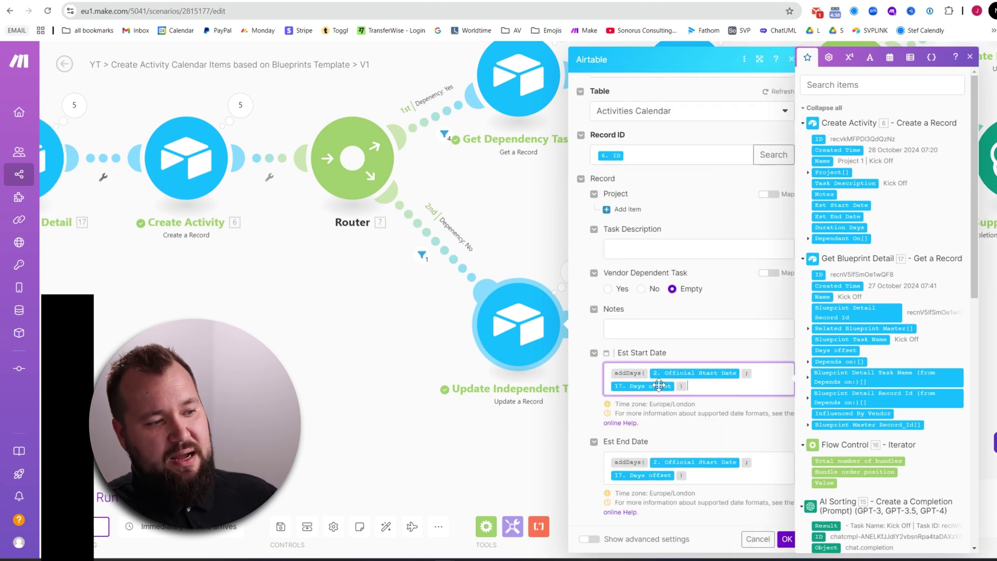
click(726, 490)
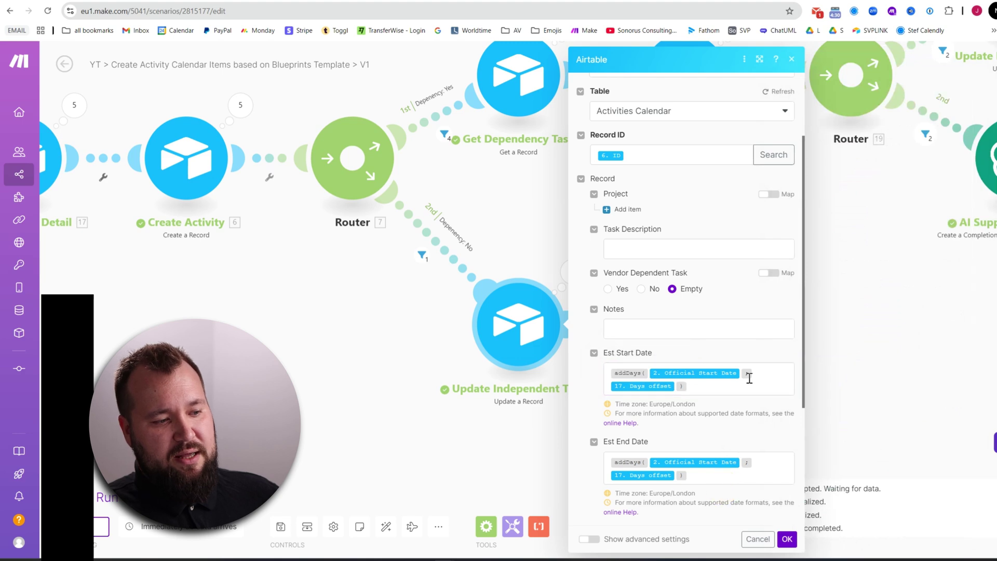
scroll(758, 467, down, 3)
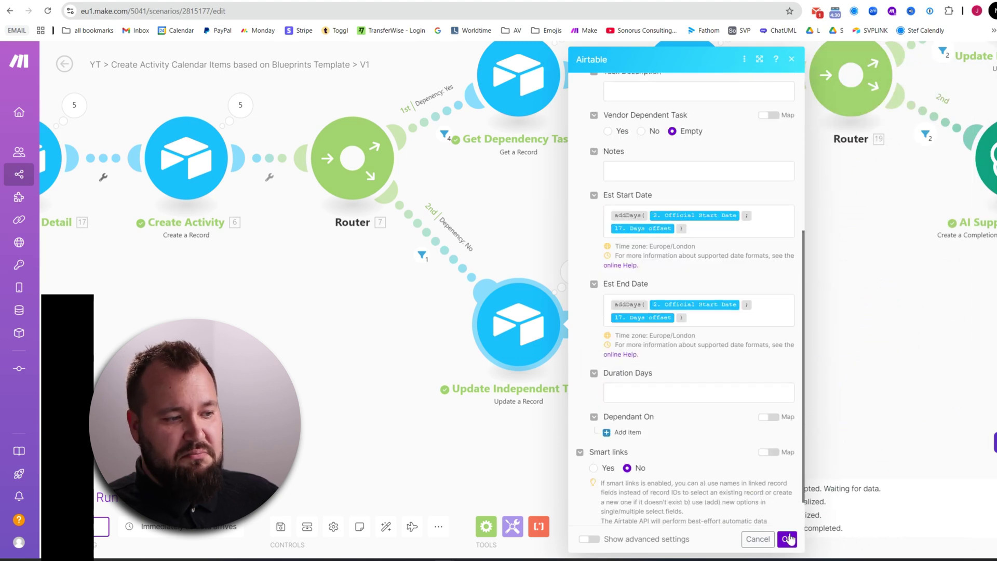
Confirm the update settings and open the Depenency: Yes route filter checking for Y.
click(788, 540)
drag(606, 186, 357, 162)
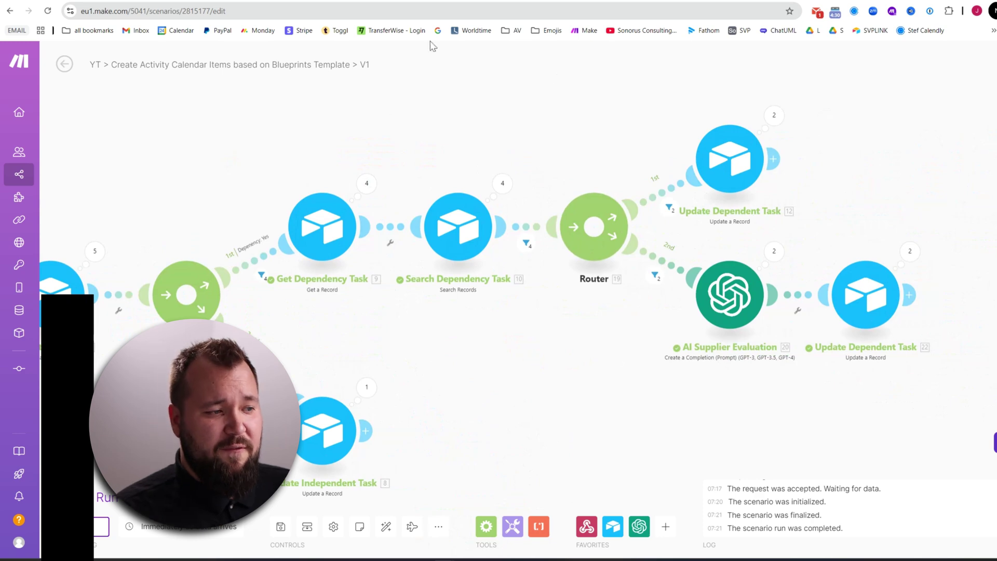
click(260, 266)
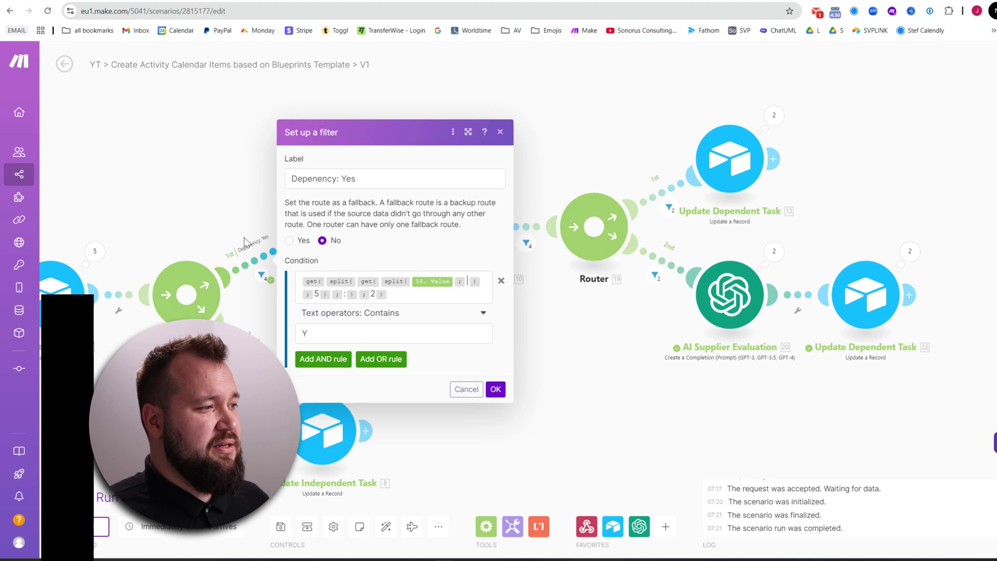
Review Get Dependency Task, which fetches the Blueprint Details record from the first Depends on entry.
drag(223, 193, 572, 149)
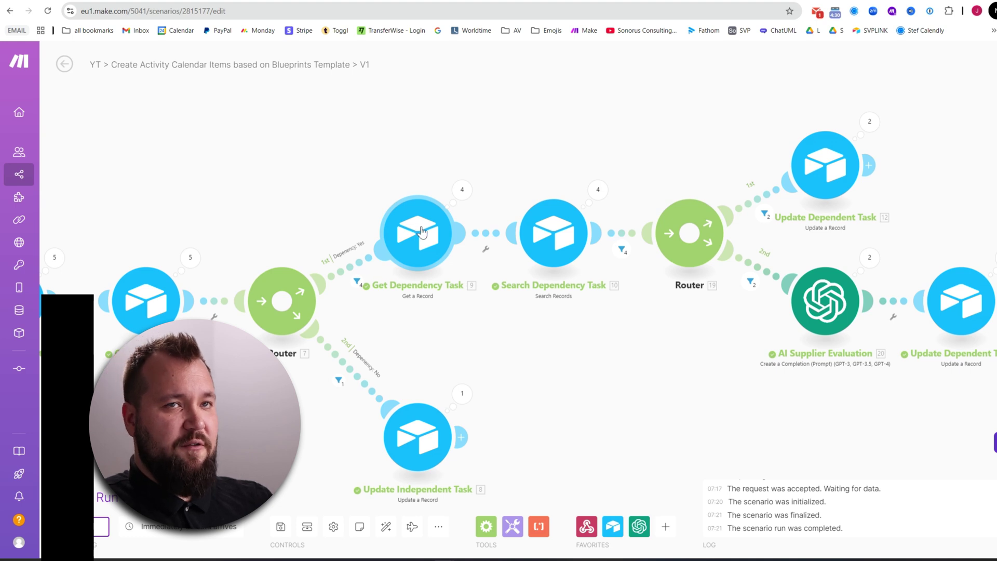
click(420, 231)
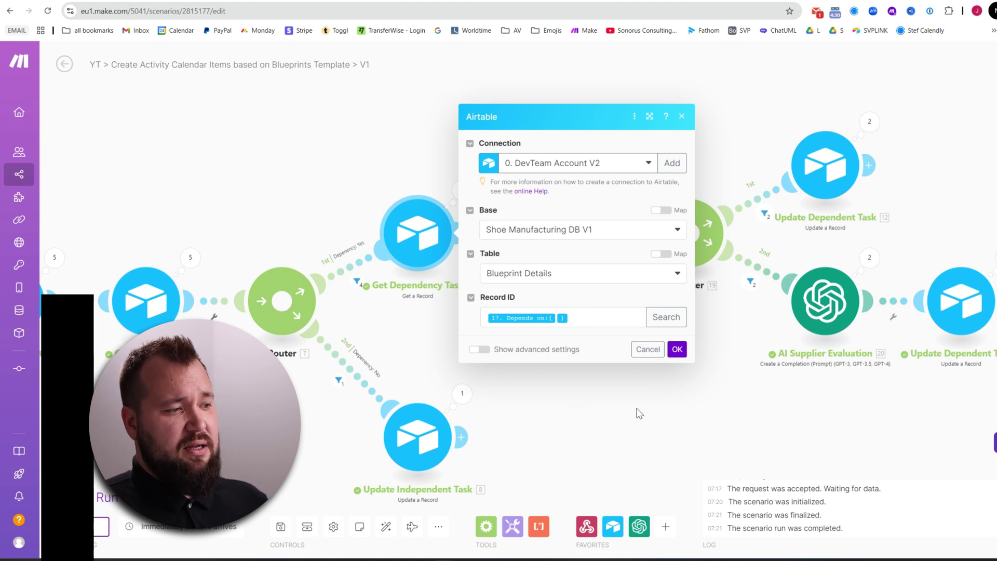
click(617, 420)
Check Search Dependency Task's formula matching Task Description to the blueprint task name, limit 1.
click(560, 255)
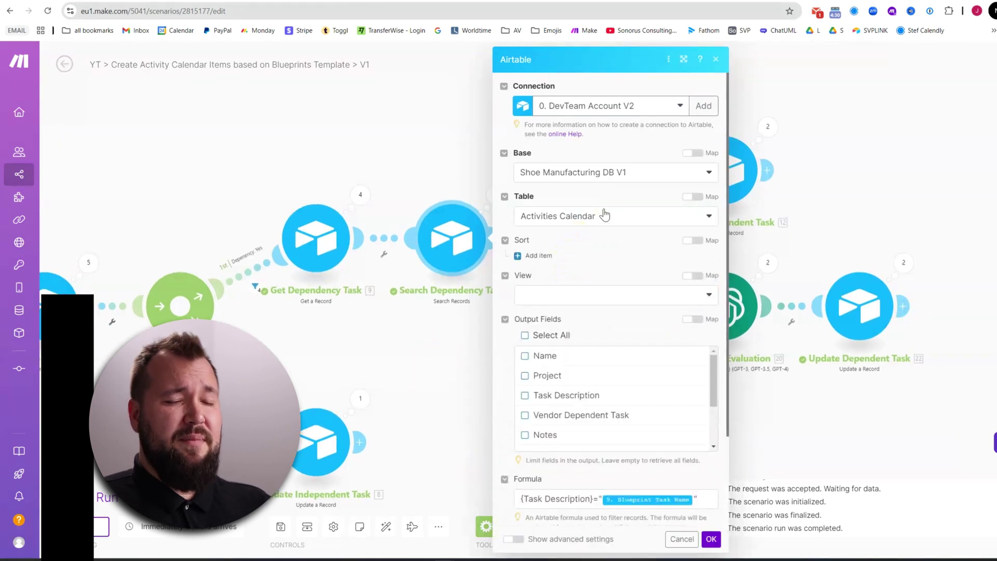
scroll(617, 329, down, 1)
scroll(618, 328, down, 2)
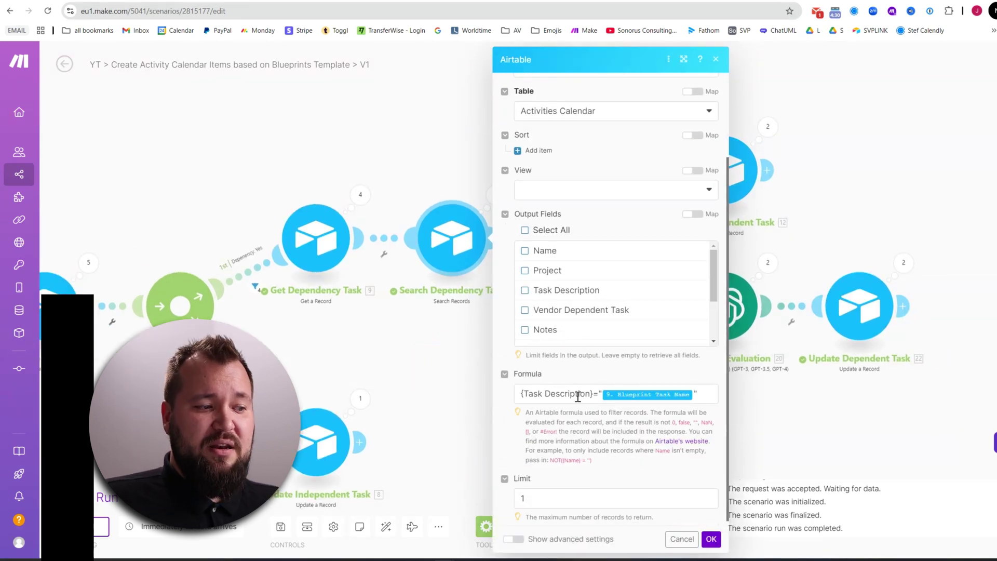
click(522, 395)
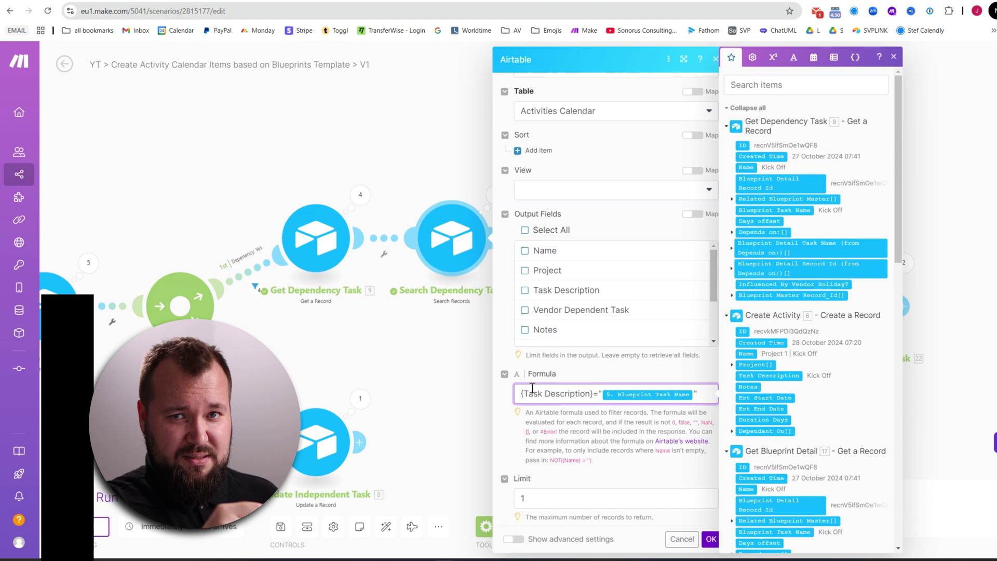
click(547, 518)
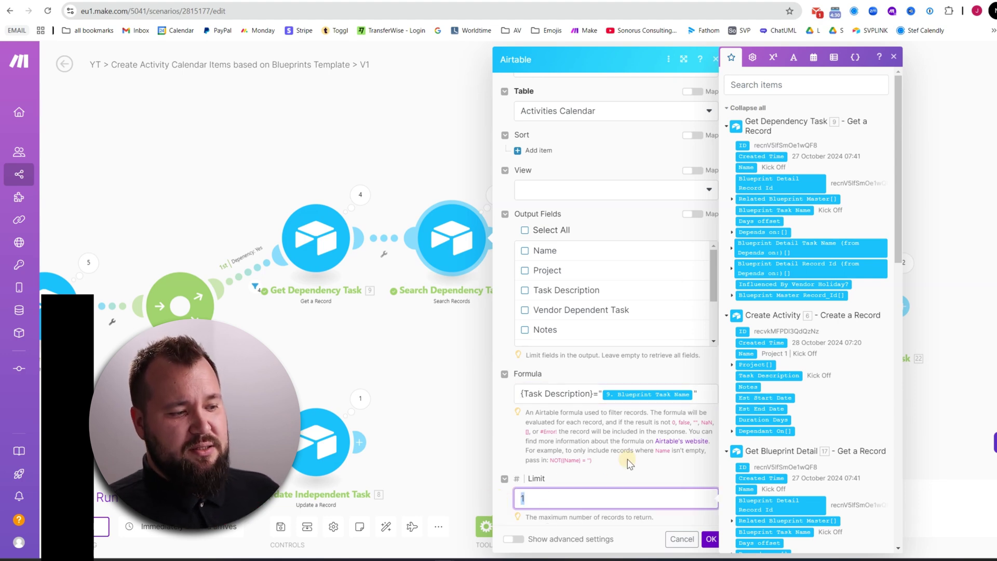
scroll(638, 444, up, 2)
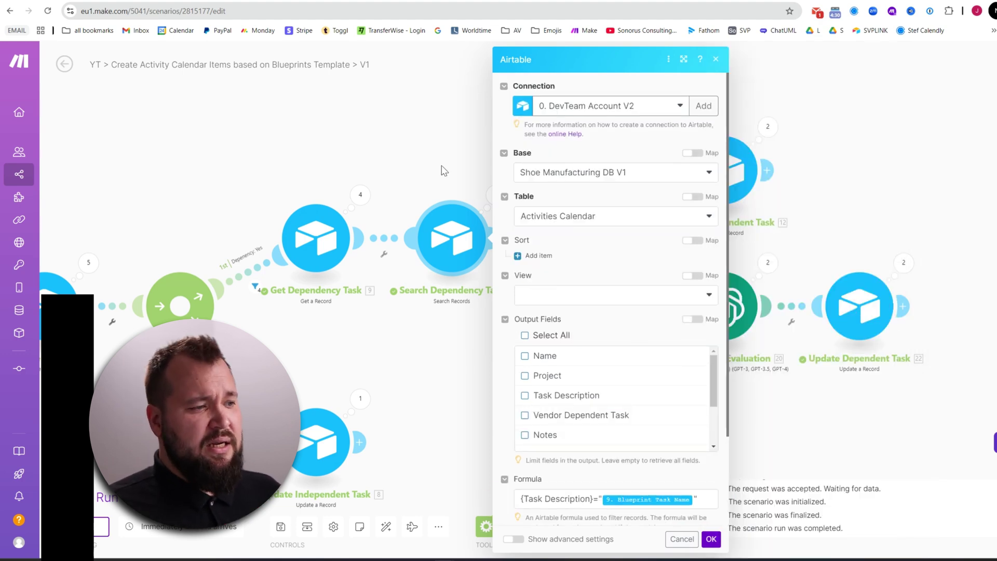
click(458, 376)
Verify the first route's filter condition: 17. Influenced By Vendor does not exist.
drag(484, 367, 456, 327)
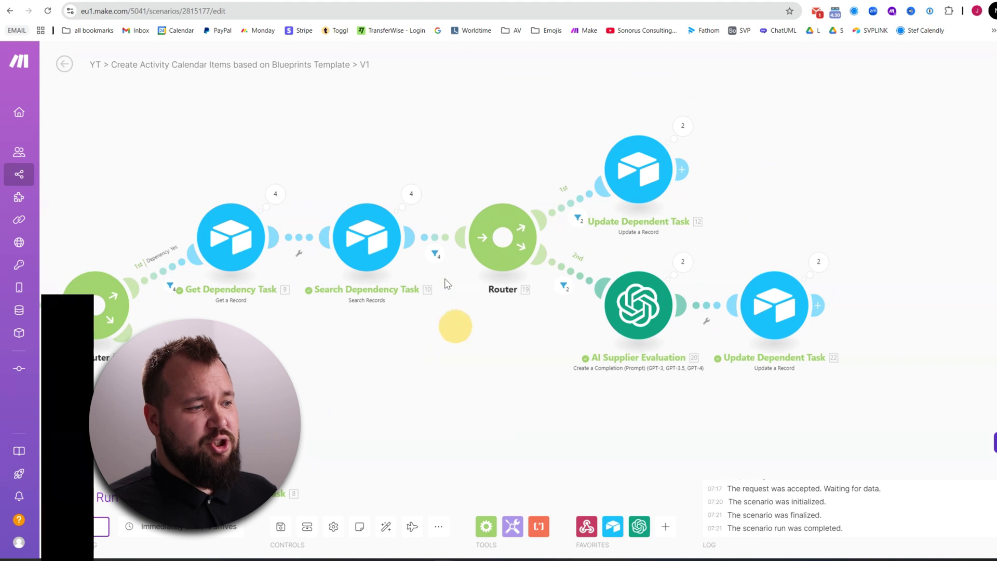
drag(485, 163, 462, 160)
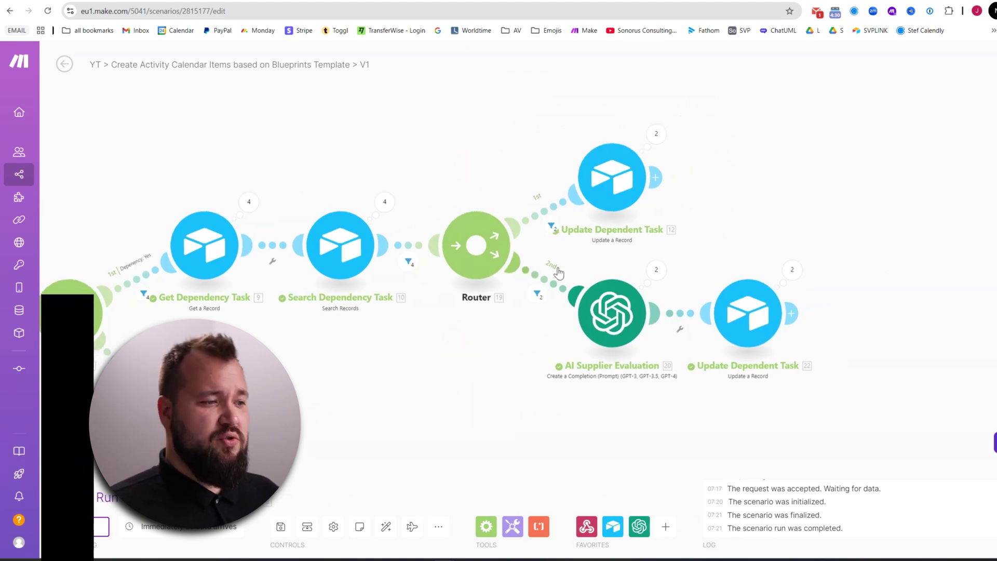
click(415, 255)
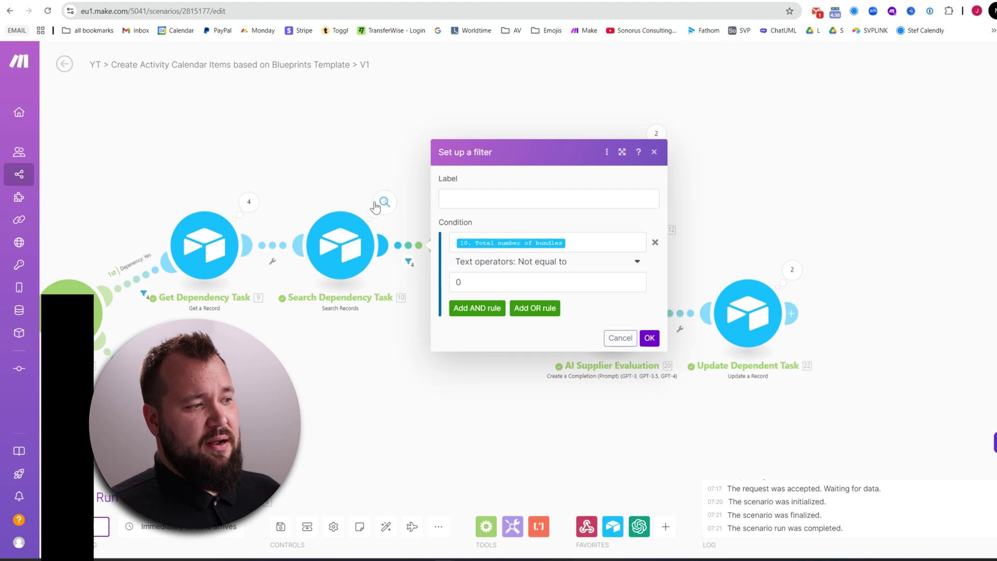
key(Escape)
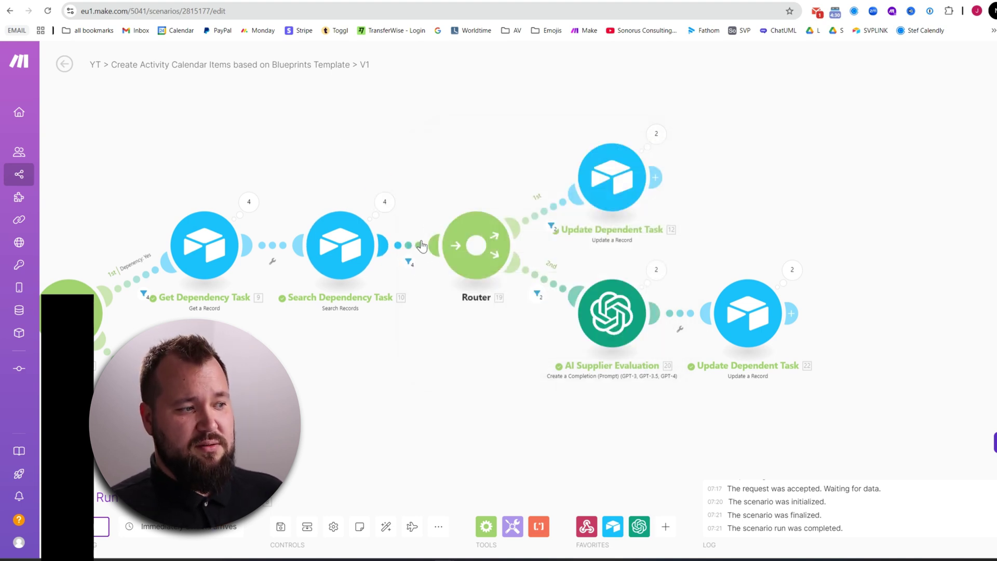
click(493, 224)
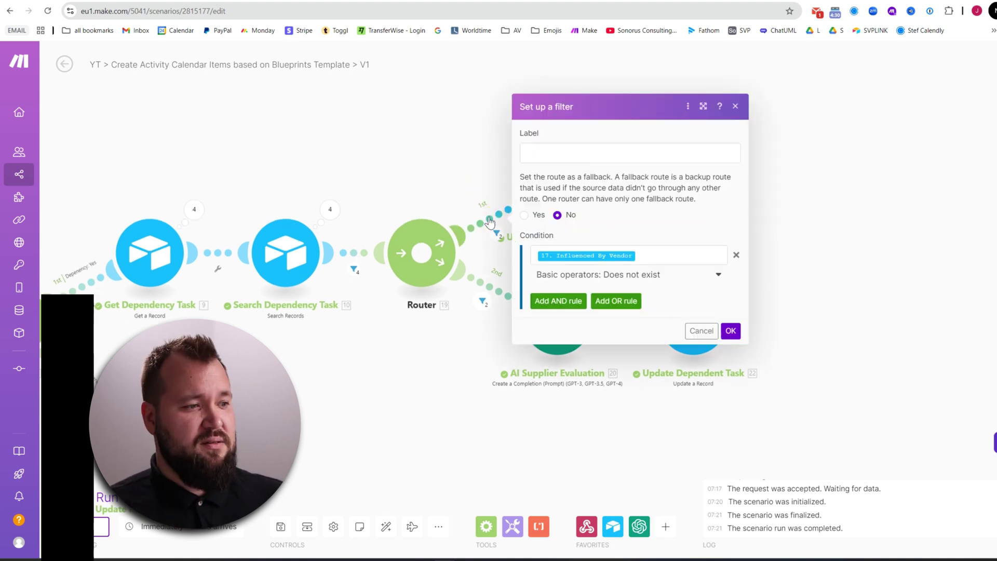
click(676, 251)
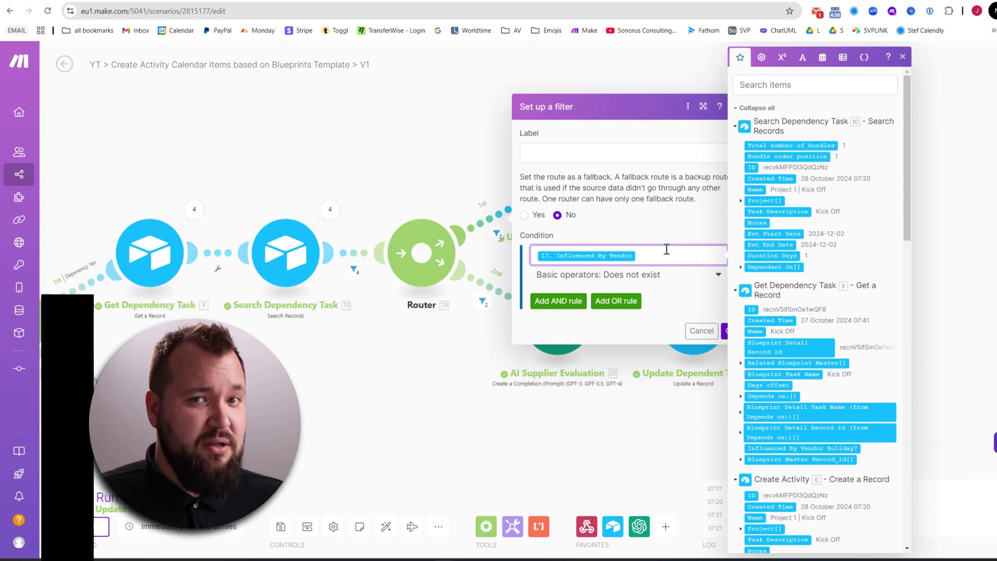
click(405, 129)
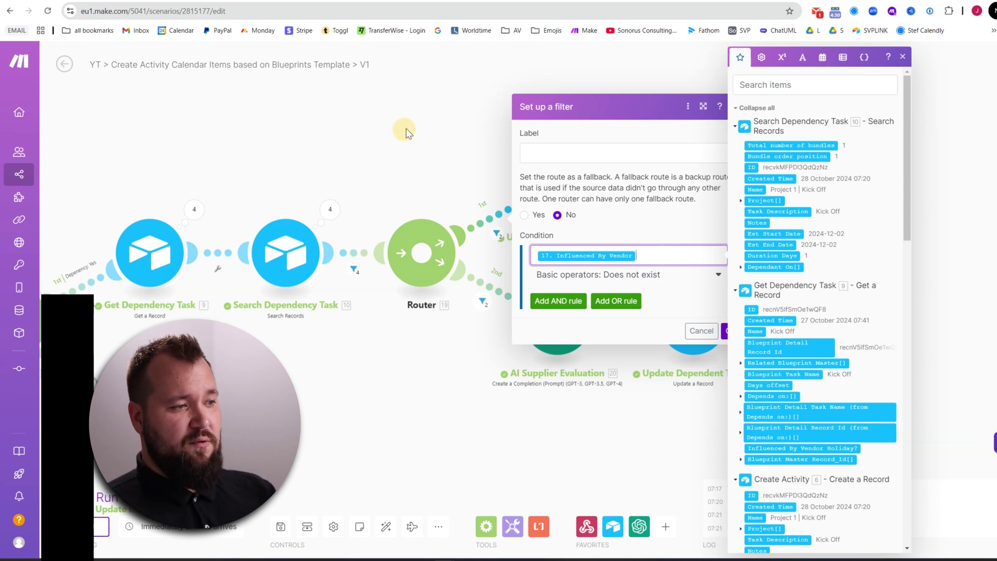
Review the first Update Dependent Task's field mappings.
click(486, 190)
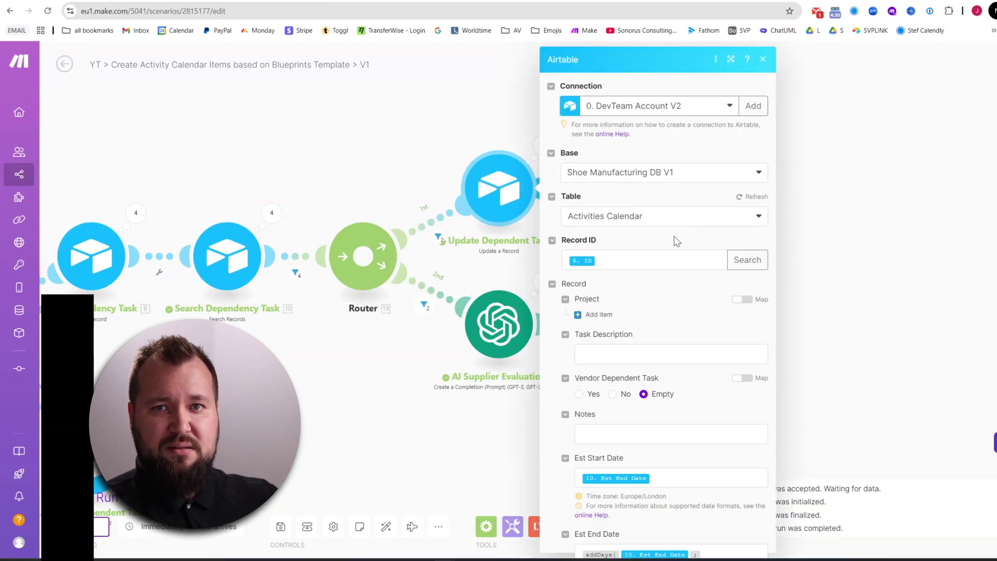
scroll(709, 369, down, 3)
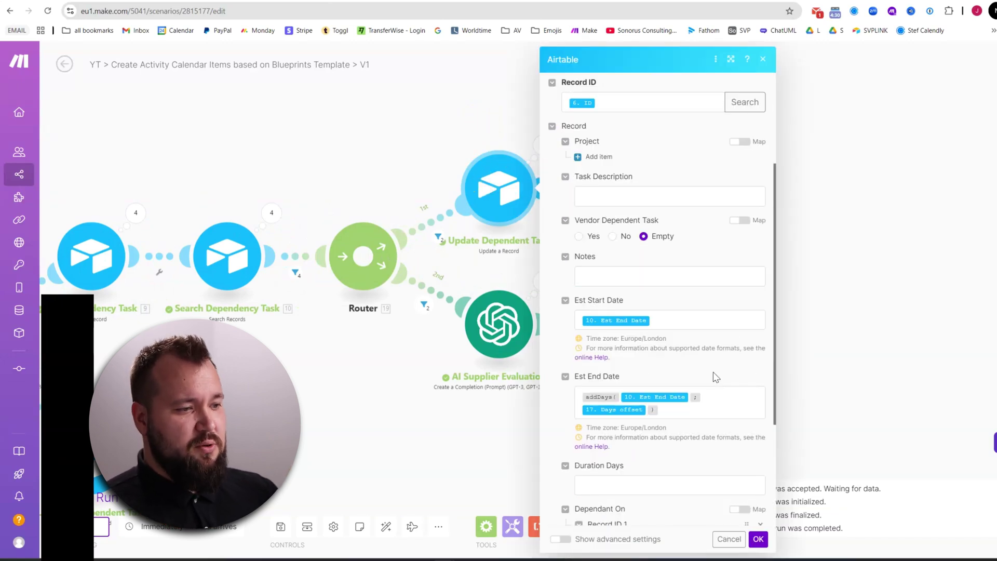
scroll(721, 317, up, 5)
scroll(721, 317, down, 4)
click(387, 341)
drag(388, 341, 385, 325)
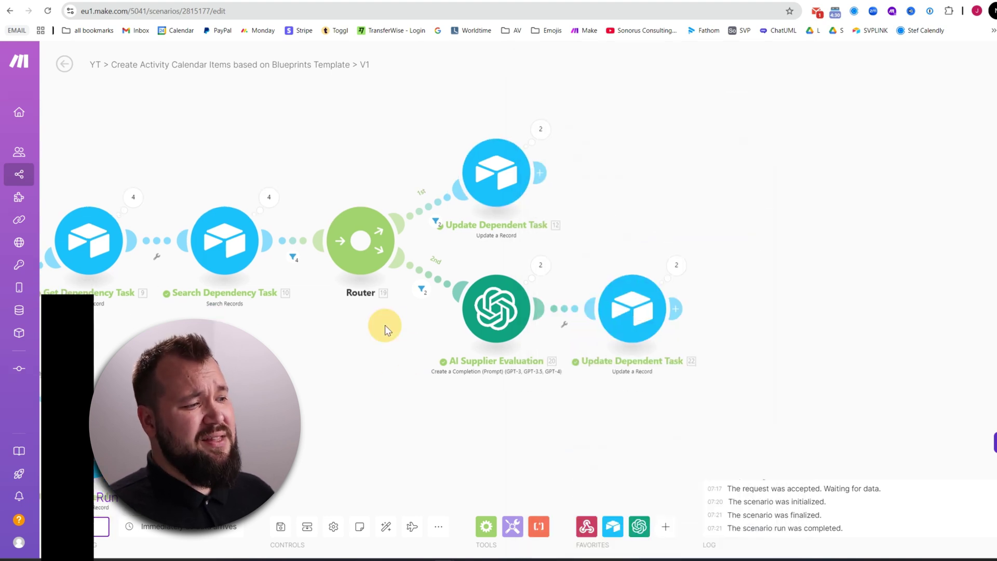
Check the second route's filter condition and open the AI Supplier Evaluation OpenAI settings.
click(431, 276)
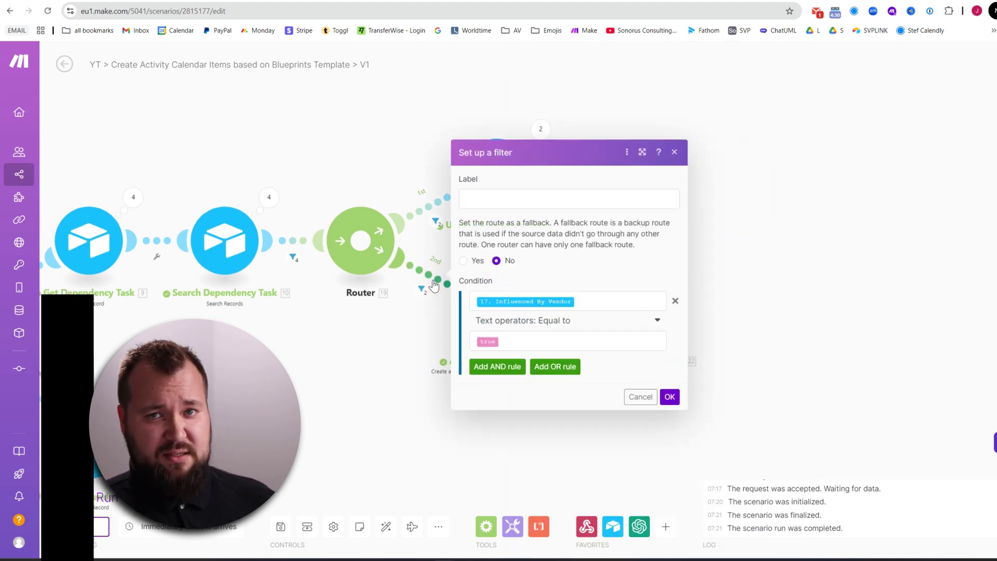
click(439, 329)
click(488, 316)
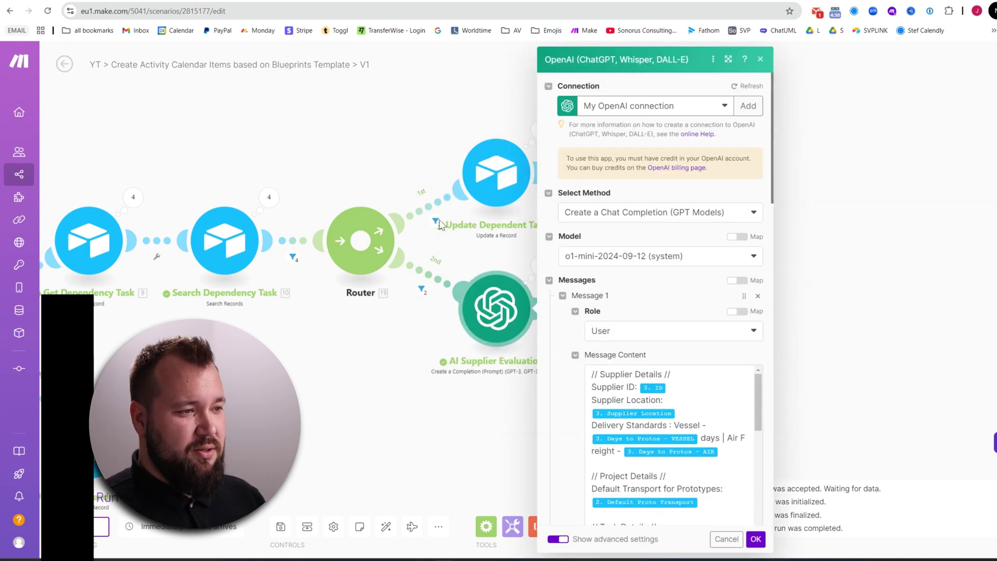
Read the o1-mini prompt on vendor shipping times and national holidays, plus Max Tokens and Temperature.
click(615, 60)
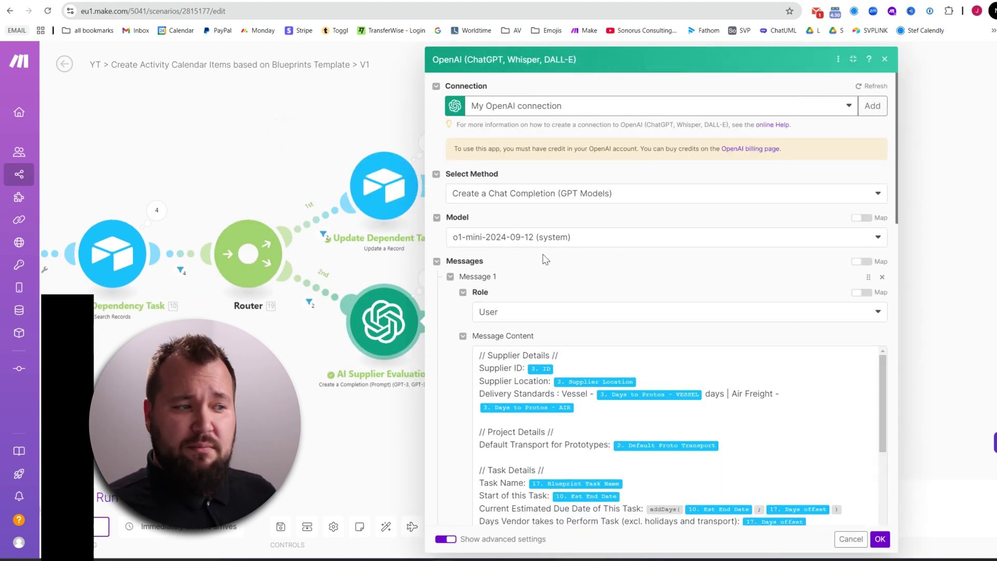
scroll(543, 254, down, 2)
scroll(834, 301, down, 6)
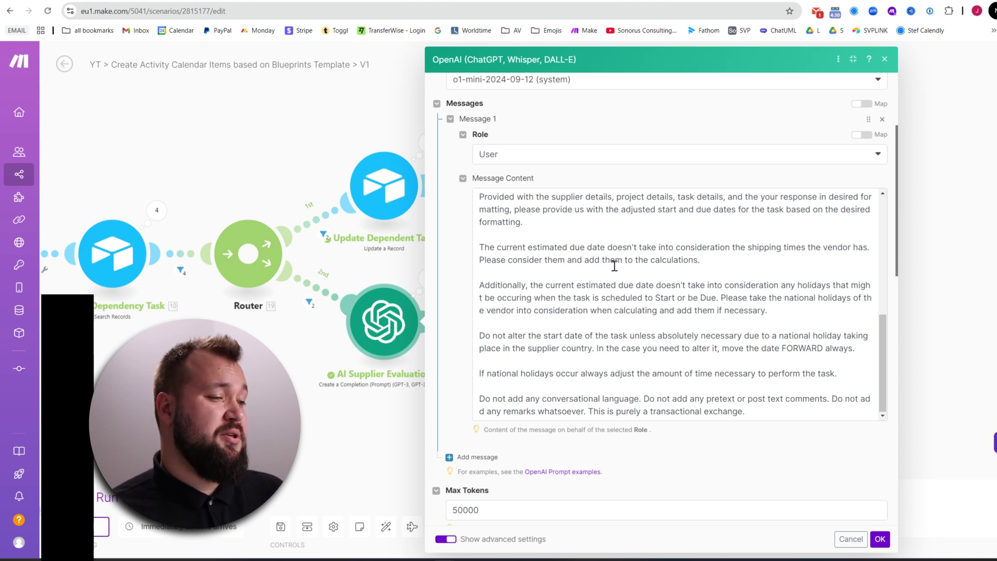
scroll(659, 286, up, 5)
scroll(672, 311, down, 5)
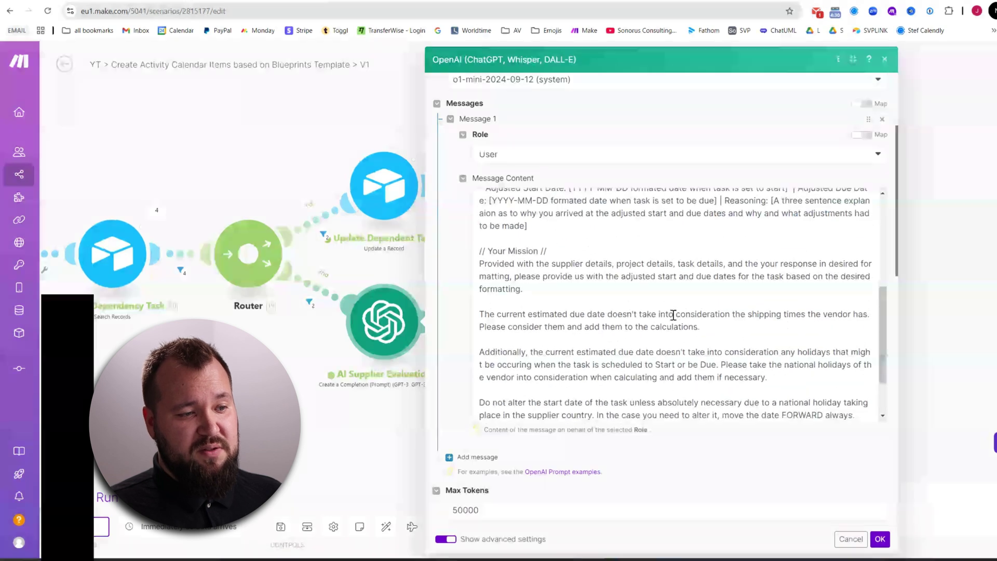
scroll(734, 368, down, 1)
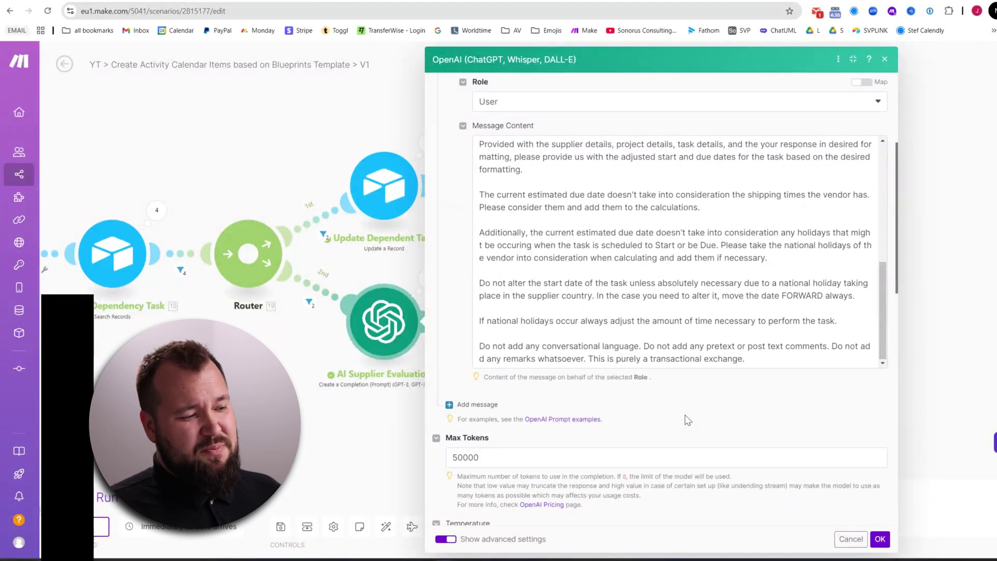
scroll(806, 353, down, 2)
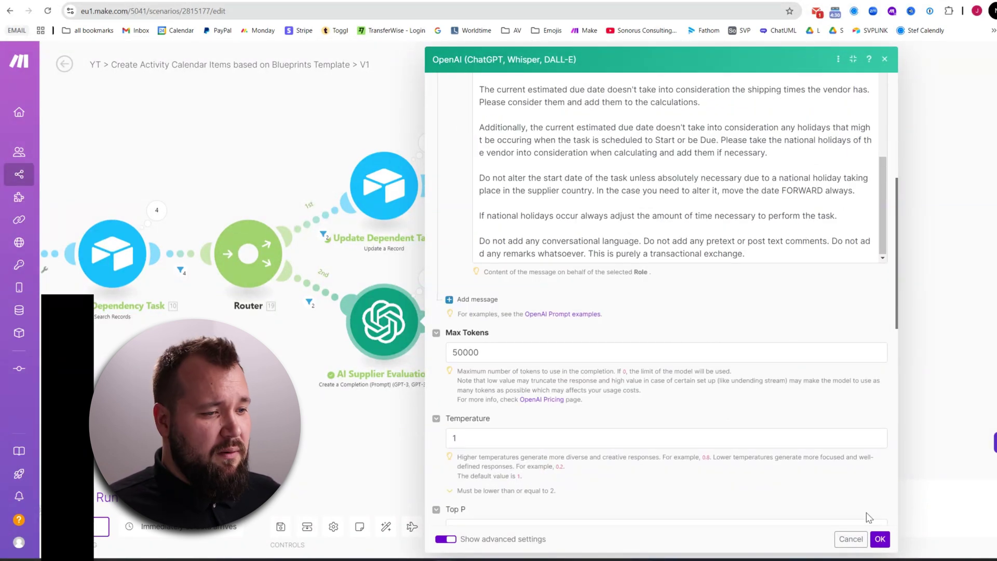
click(879, 539)
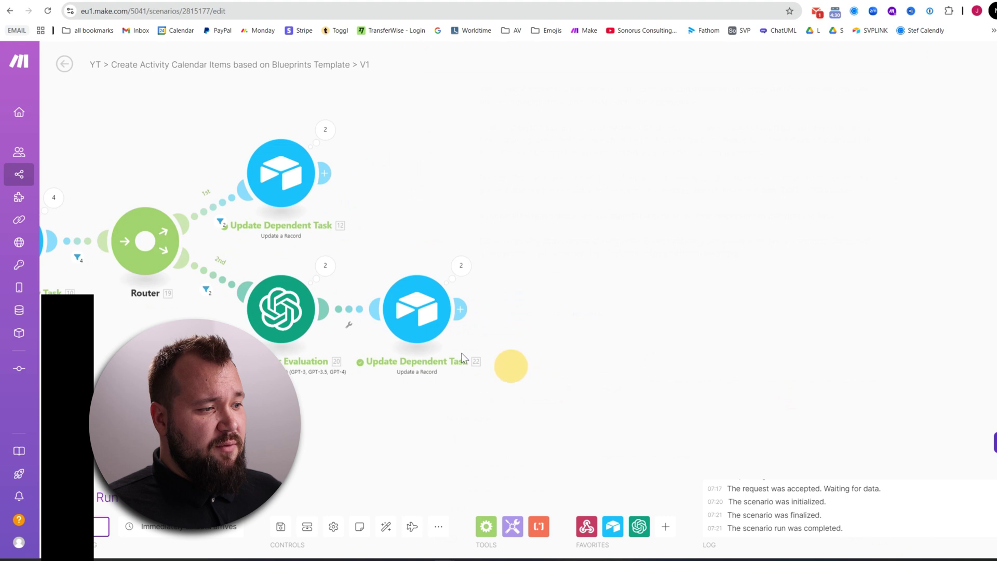
Inspect the AI run result giving adjusted start date 2024-12-16 and due date 2025-03-07.
click(325, 266)
click(399, 260)
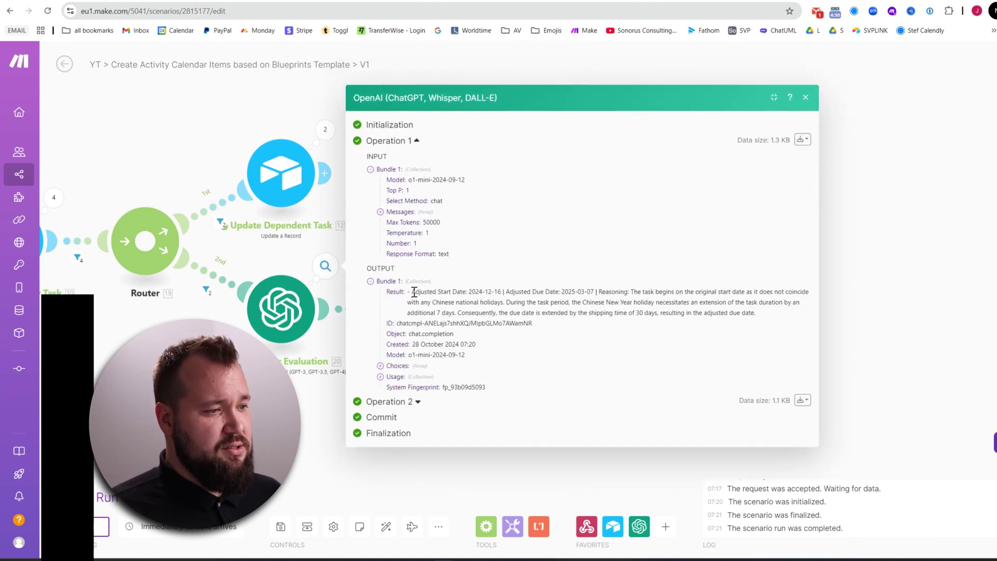
drag(414, 292, 759, 316)
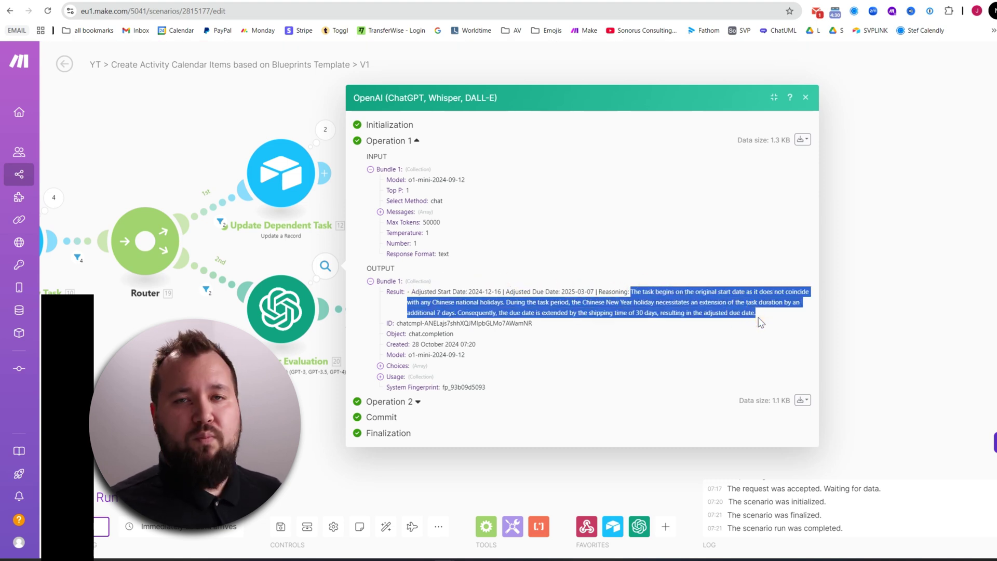
key(Escape)
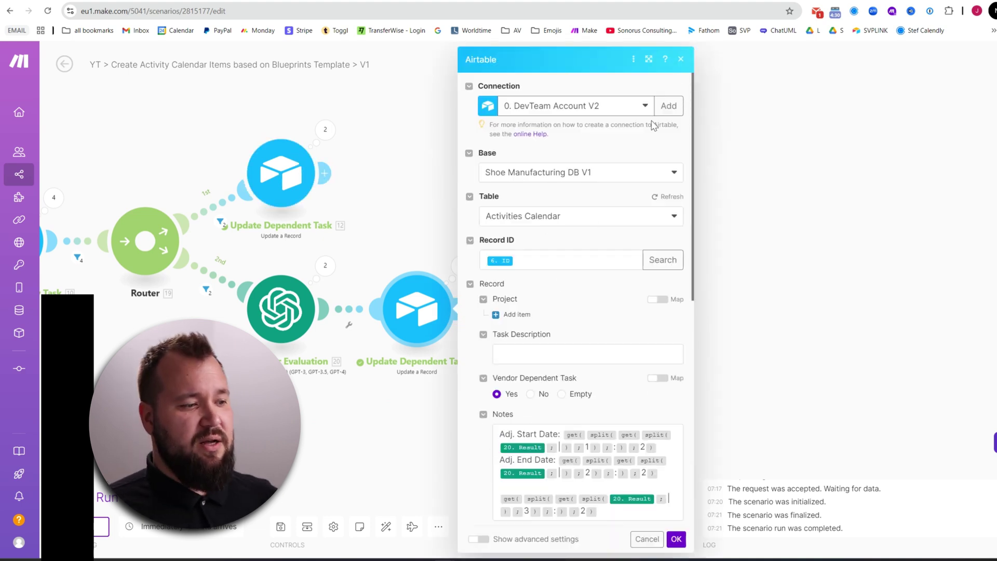
Review the second Update Dependent Task's split() date mappings and Dependant On record ID, then close it.
click(647, 60)
scroll(679, 200, down, 3)
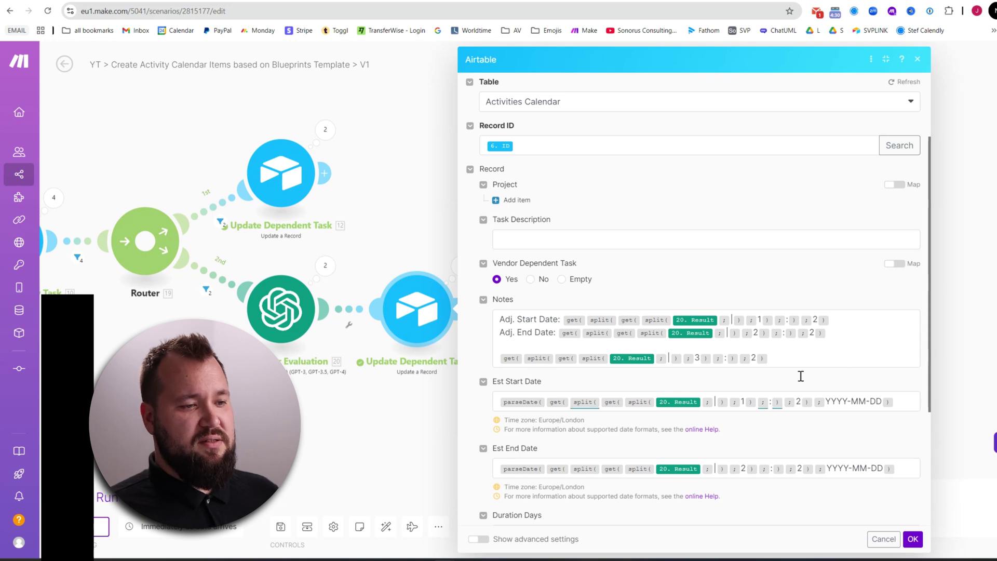
scroll(851, 348, down, 1)
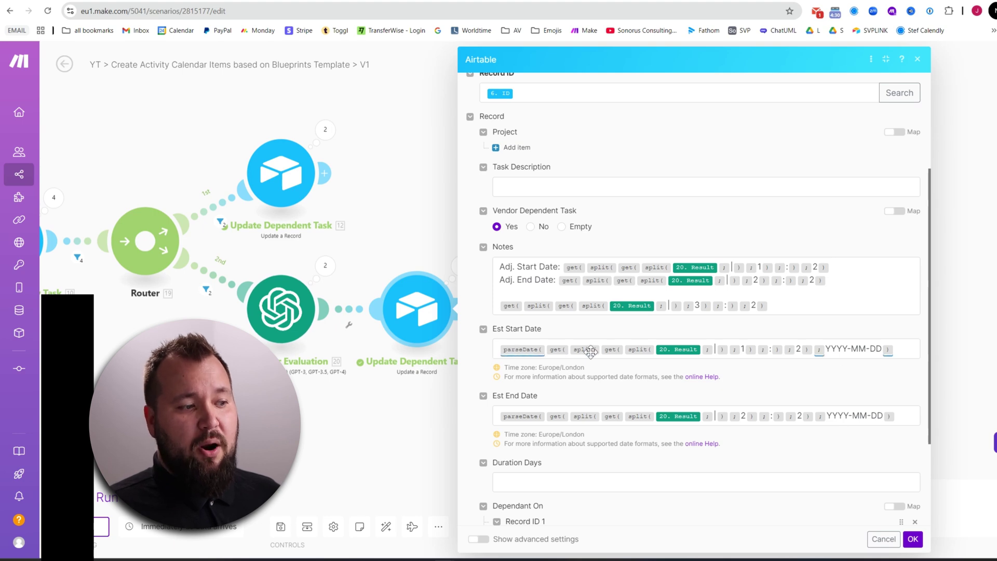
mouse_move(651, 350)
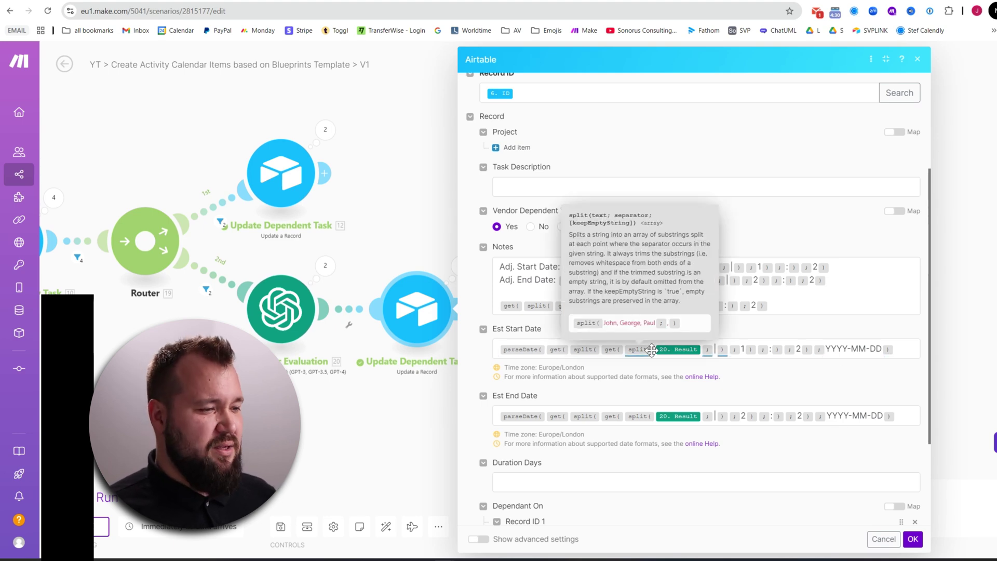
scroll(642, 400, down, 3)
click(598, 410)
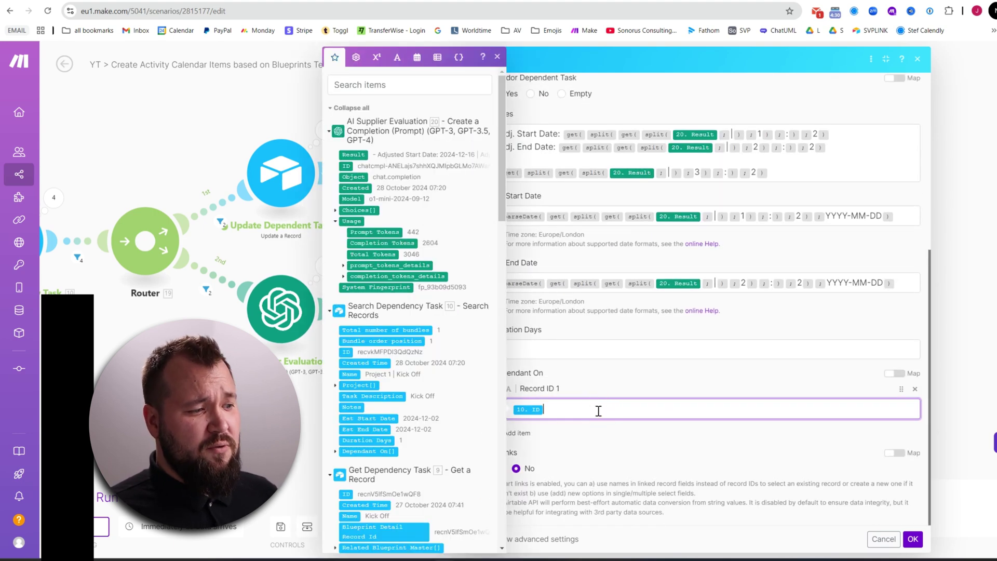
click(569, 380)
click(578, 409)
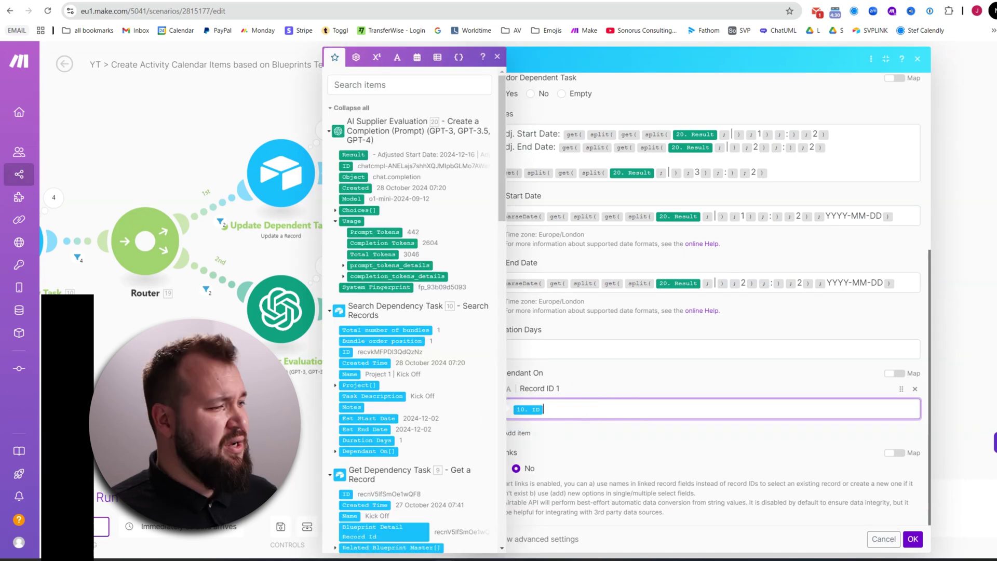
click(913, 539)
Compare the first Update Dependent Task's date mappings, then close its settings.
click(280, 173)
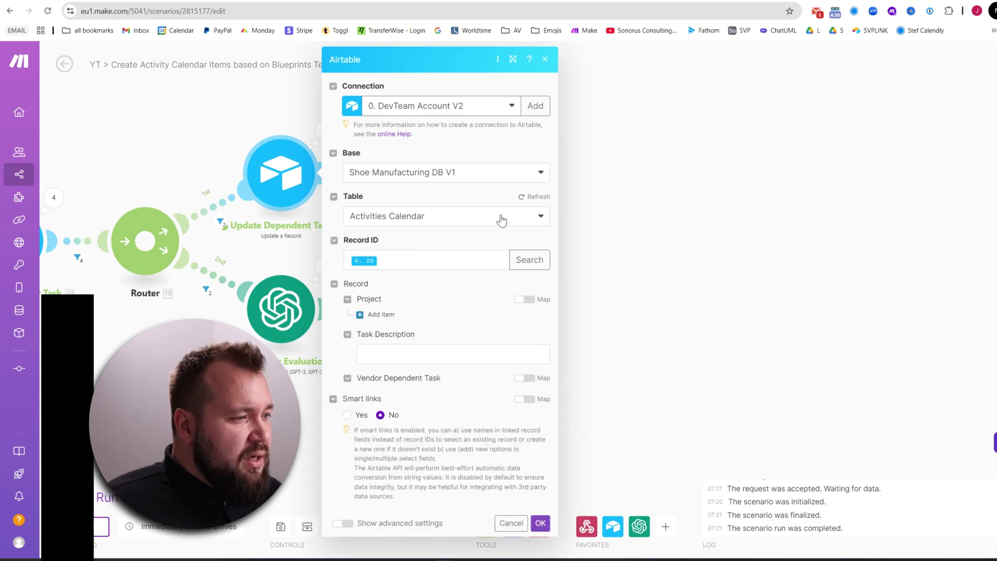
scroll(501, 221, down, 6)
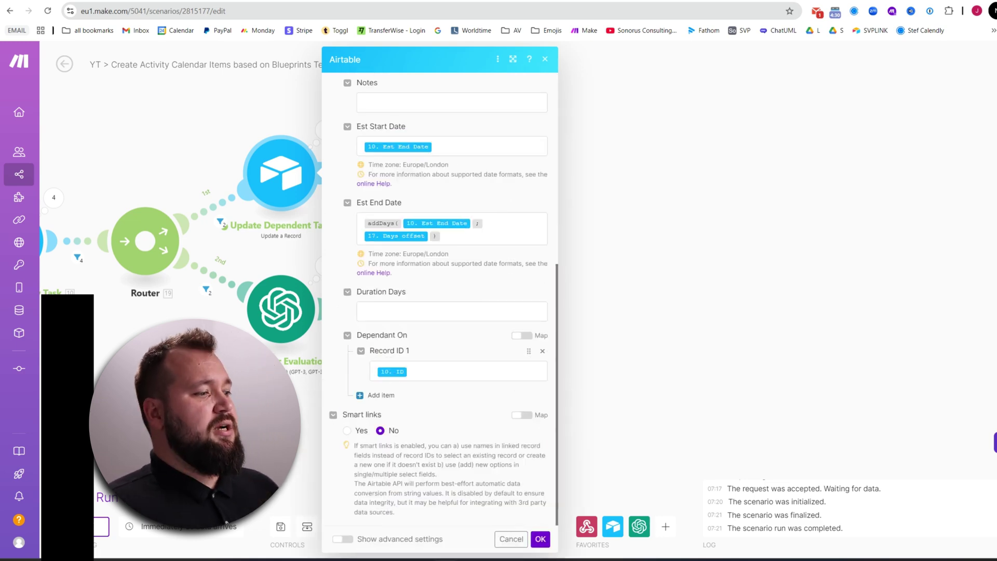
click(597, 341)
scroll(597, 341, down, 5)
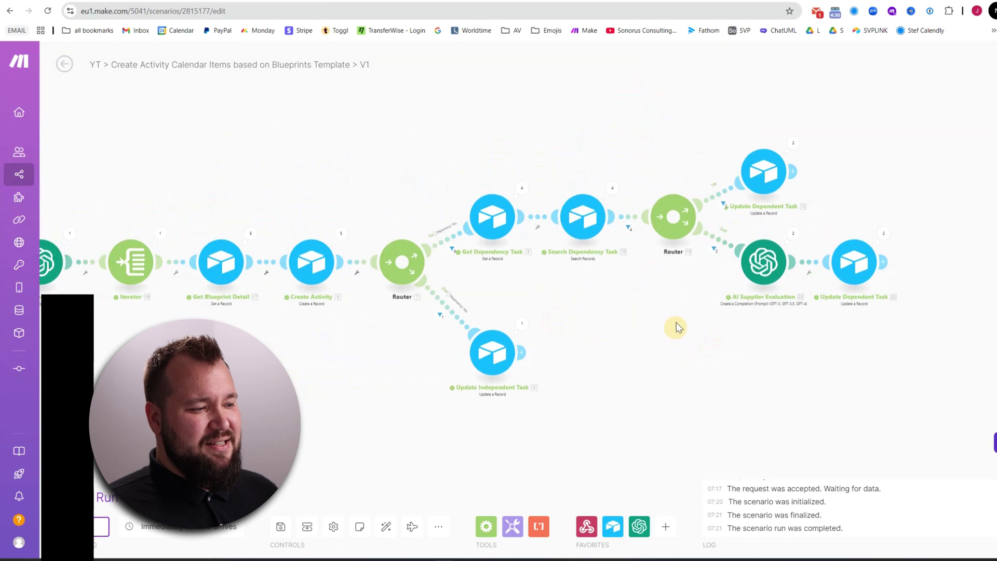
scroll(677, 328, down, 5)
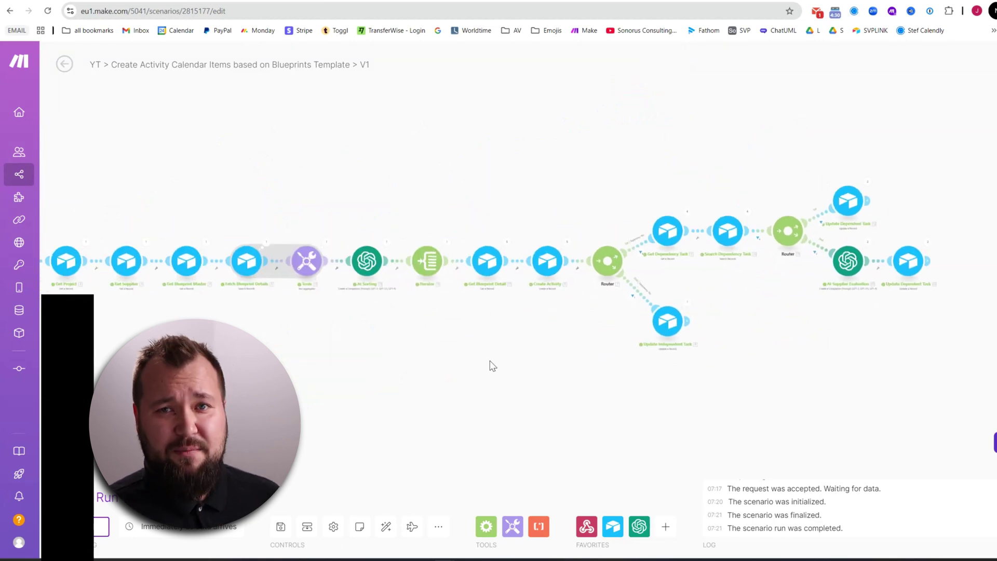